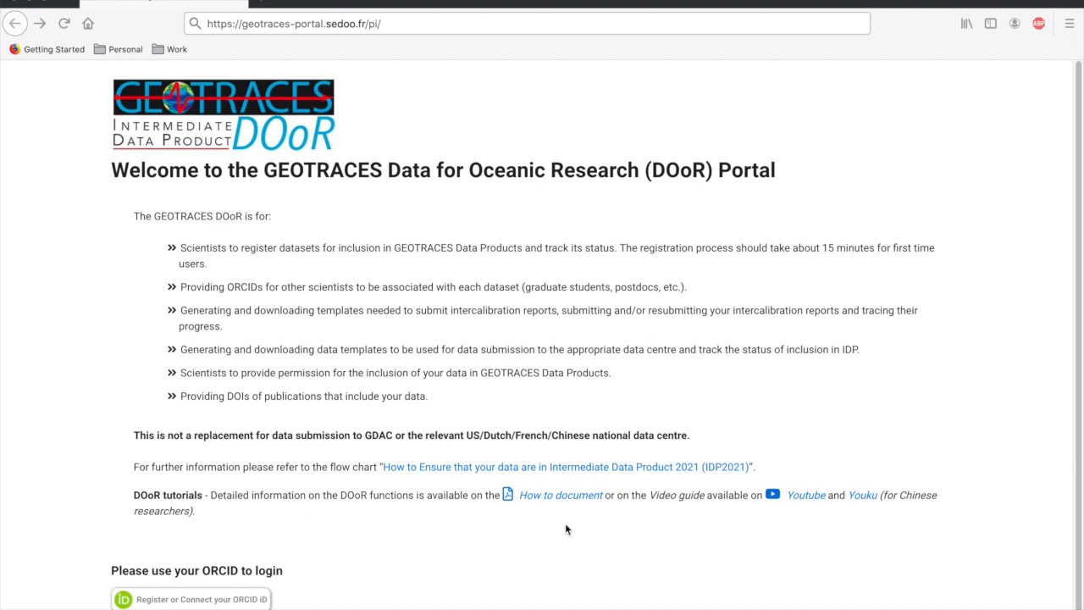
# Sign in to the DOoR portal through ORCID with the account e-mail and password.
pyautogui.click(183, 601)
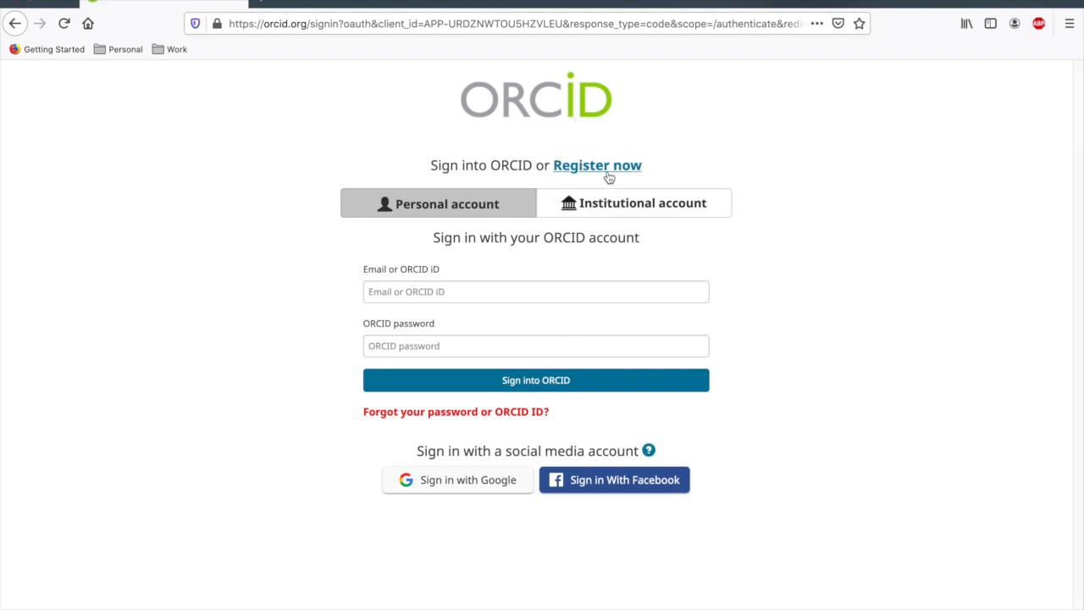
pyautogui.click(465, 295)
pyautogui.write('pjl')
pyautogui.press('Down')
pyautogui.press('Return')
pyautogui.click(454, 346)
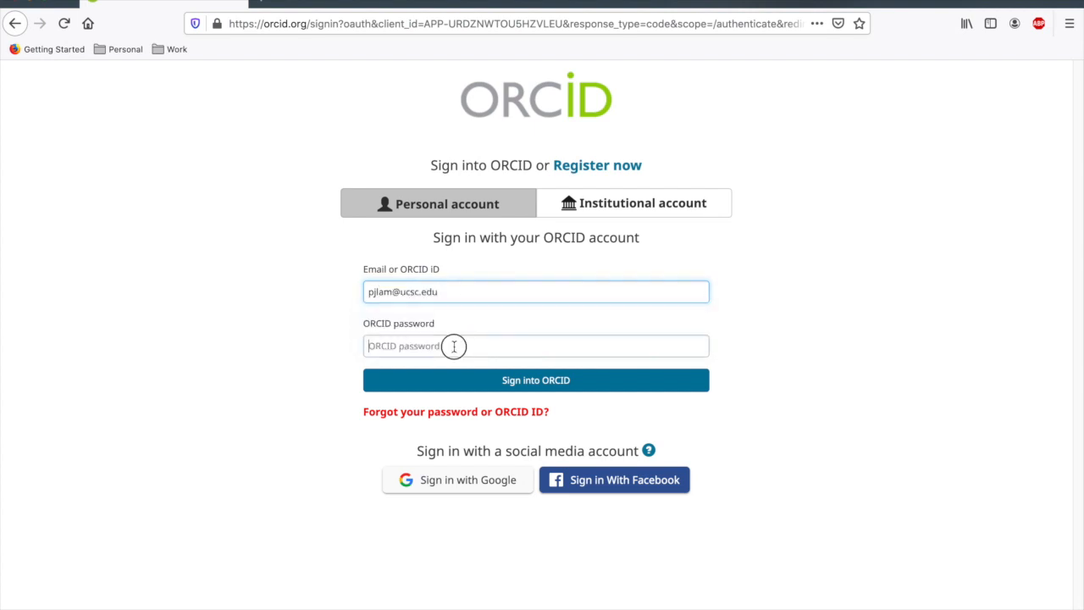
pyautogui.write('*********')
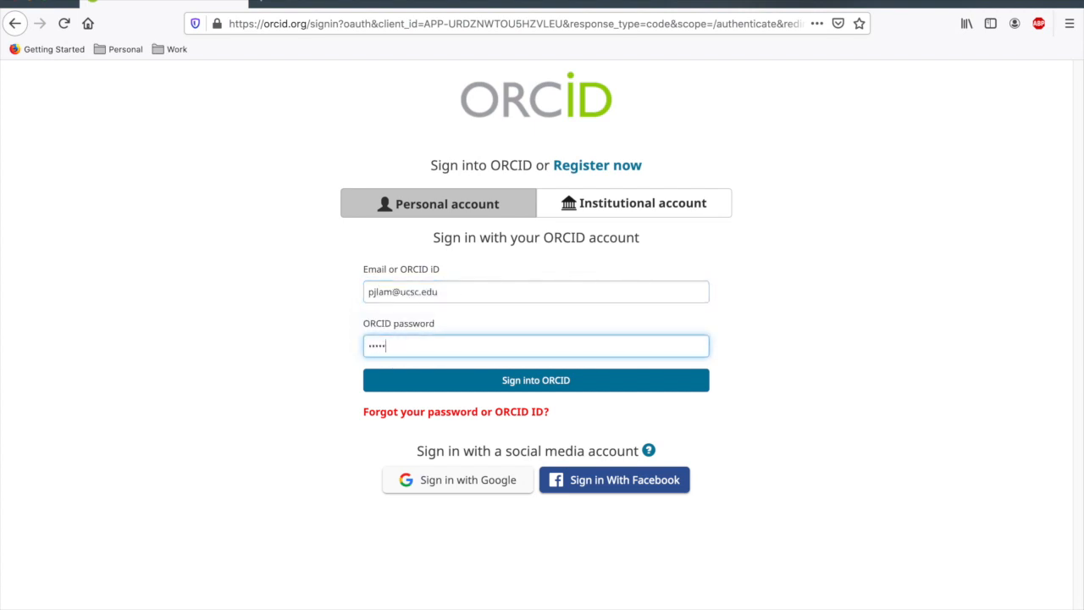
pyautogui.press('Return')
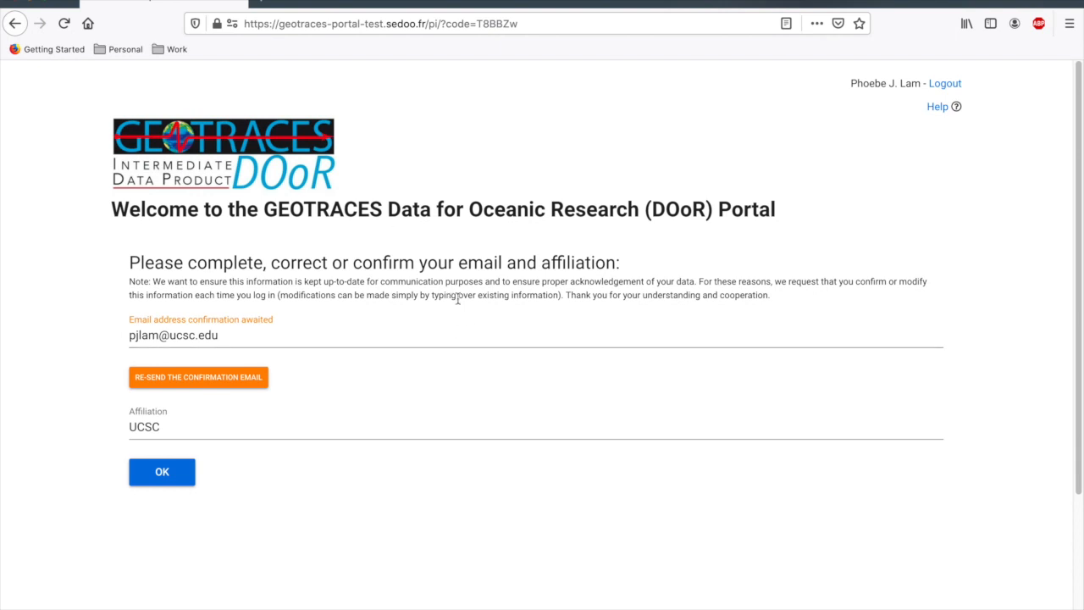
# Confirm the e-mail and affiliation details and open Step 1 - Register datasets.
pyautogui.click(151, 479)
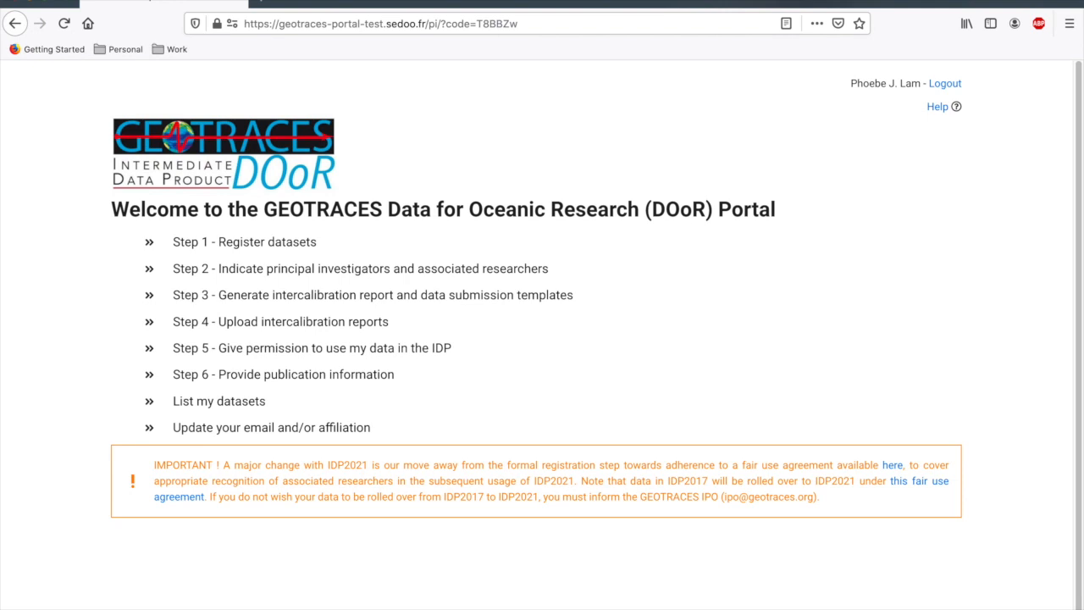
pyautogui.click(288, 246)
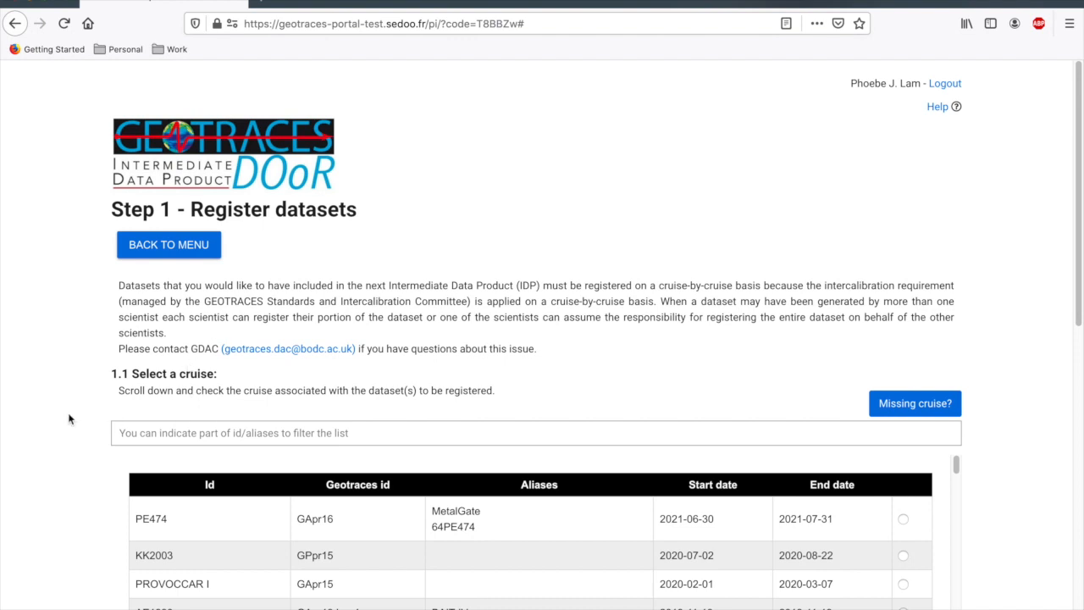
# Filter the cruise list by Ga03 and select cruise KN204.
pyautogui.scroll(-1, 118, 387)
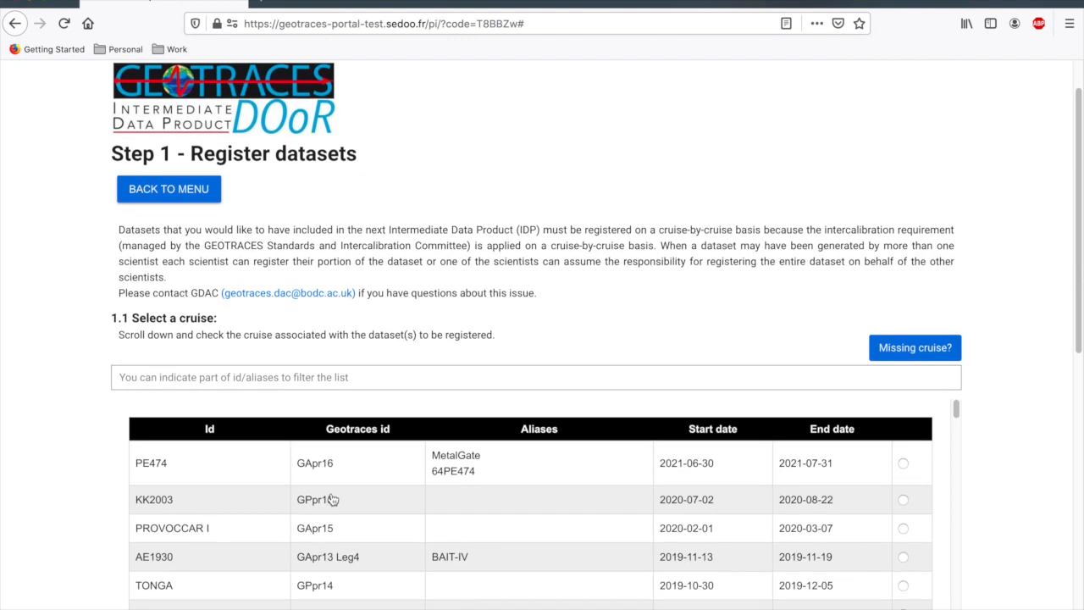
pyautogui.scroll(-3, 332, 498)
pyautogui.scroll(3, 332, 498)
pyautogui.click(260, 383)
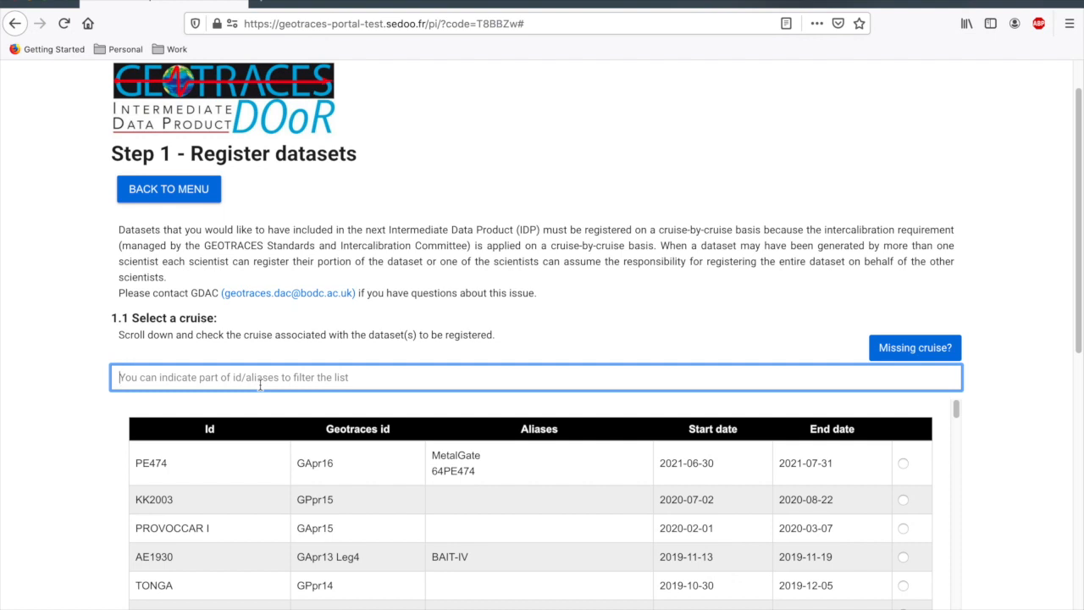
pyautogui.scroll(-4, 260, 386)
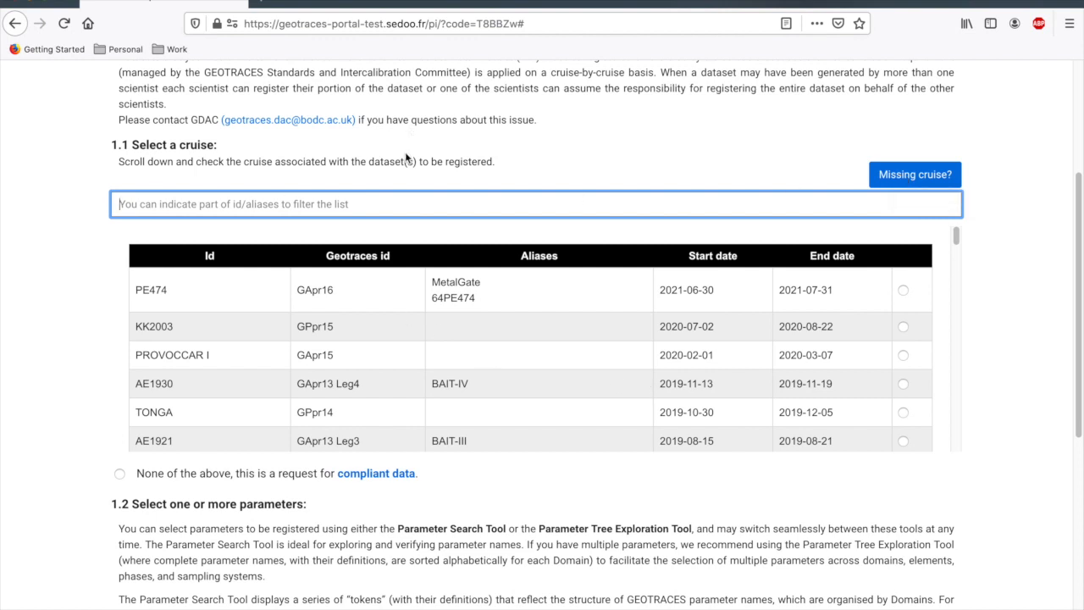
pyautogui.write('Ga03')
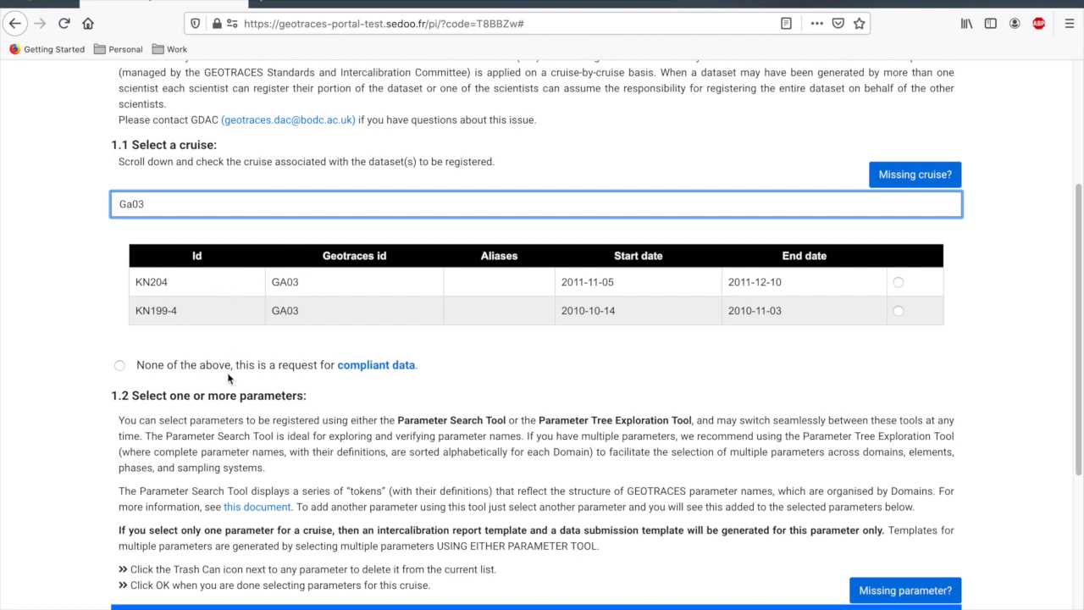
pyautogui.click(898, 282)
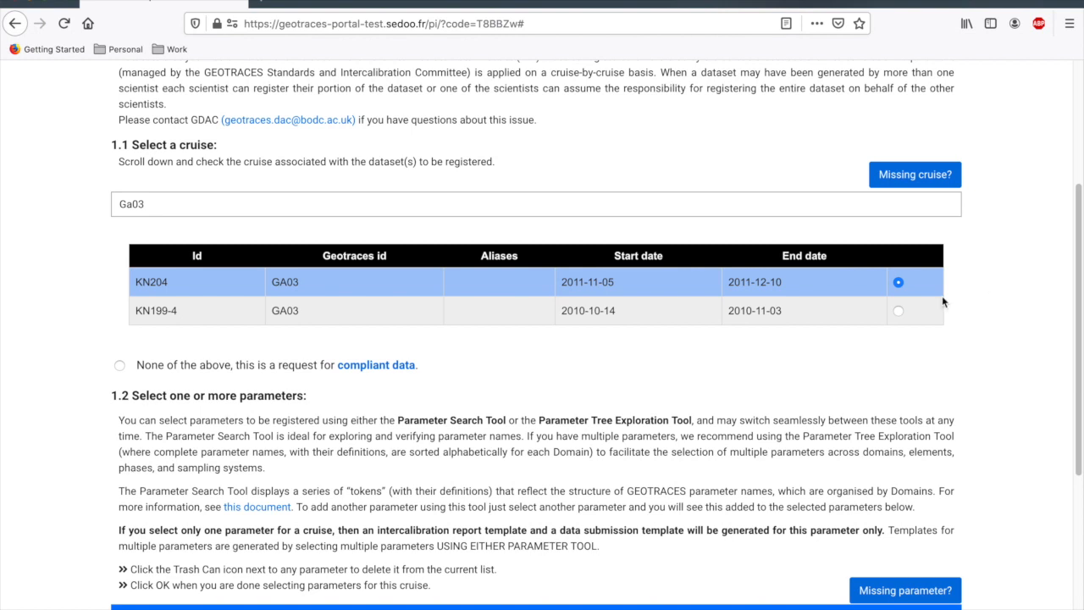
# In the Parameter Search Tool, set the domain to DISSOLVED TEIS and the element to Fe.
pyautogui.scroll(-4, 920, 294)
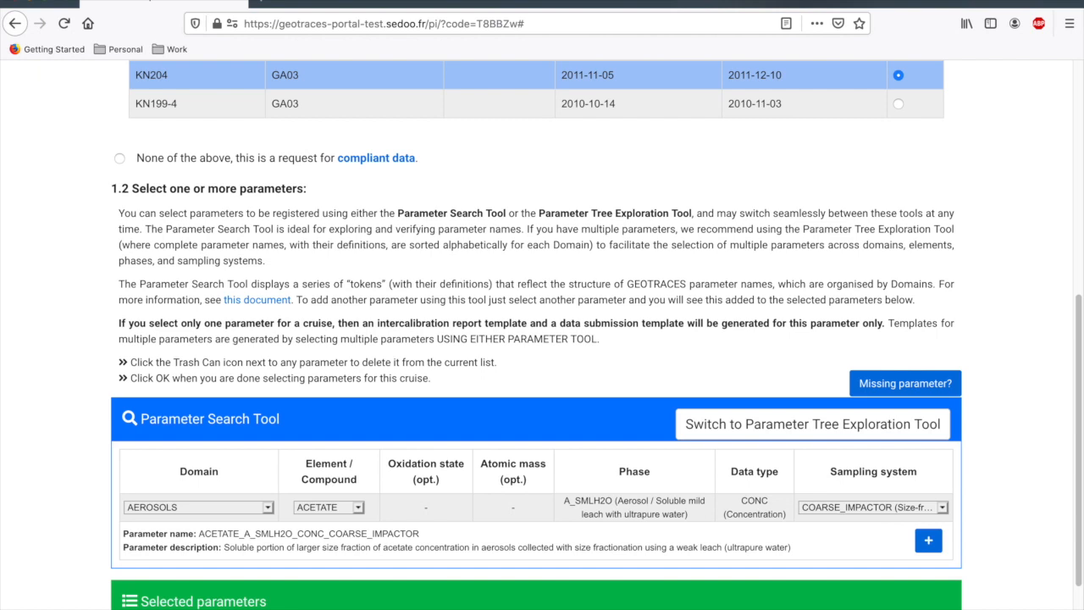
pyautogui.click(240, 508)
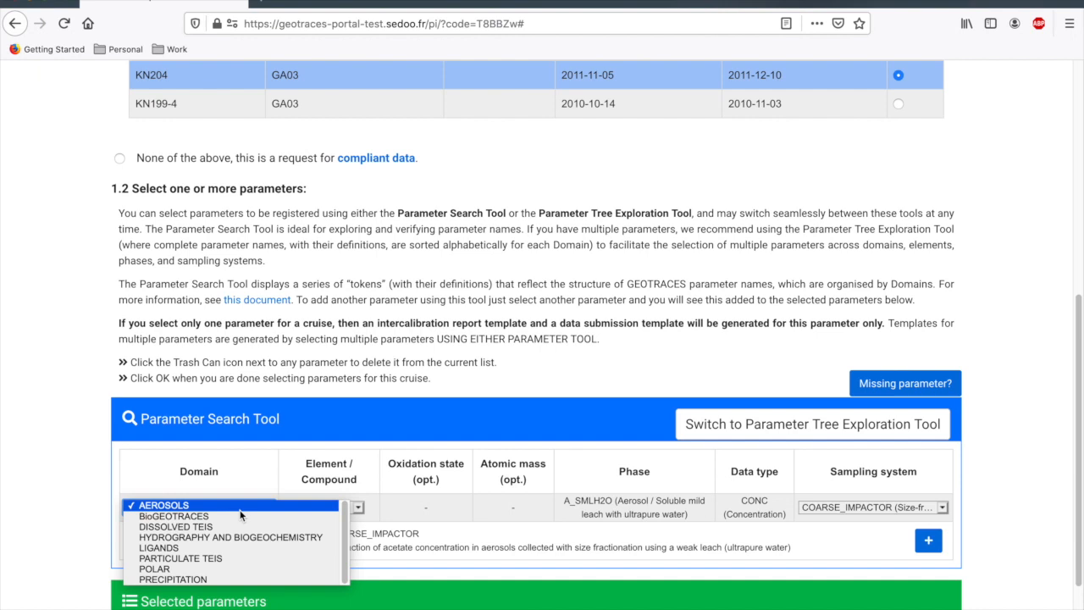
pyautogui.click(408, 479)
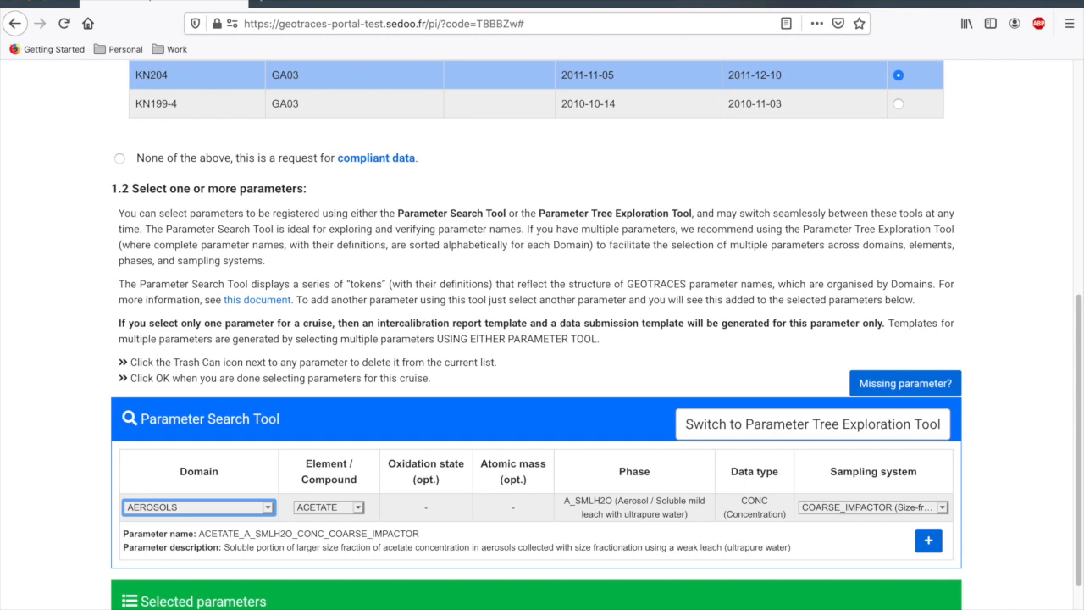
pyautogui.click(218, 511)
pyautogui.click(226, 527)
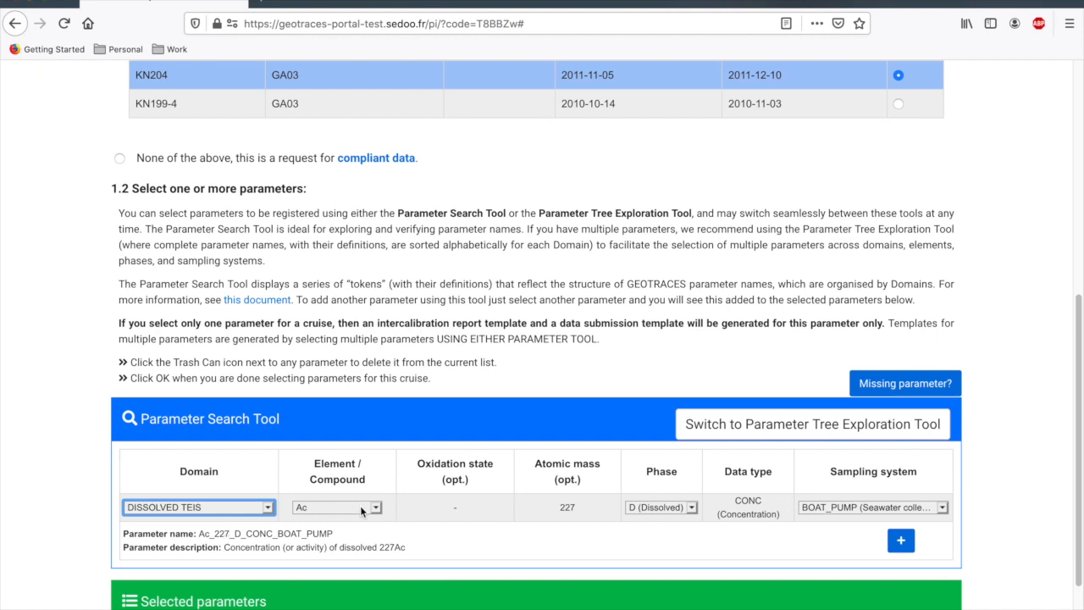
pyautogui.click(360, 507)
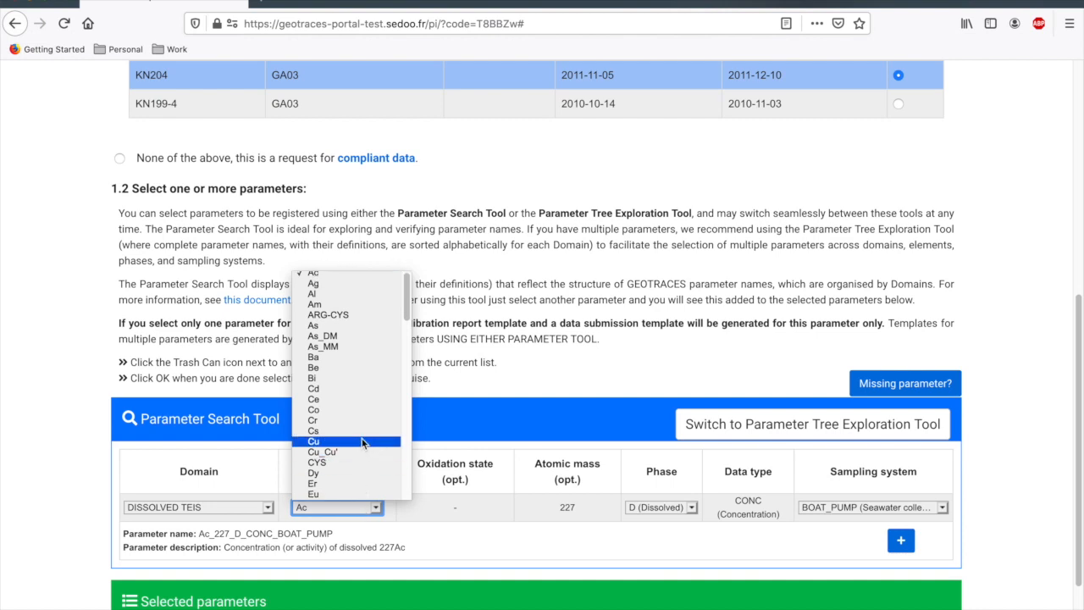
pyautogui.scroll(-2, 363, 465)
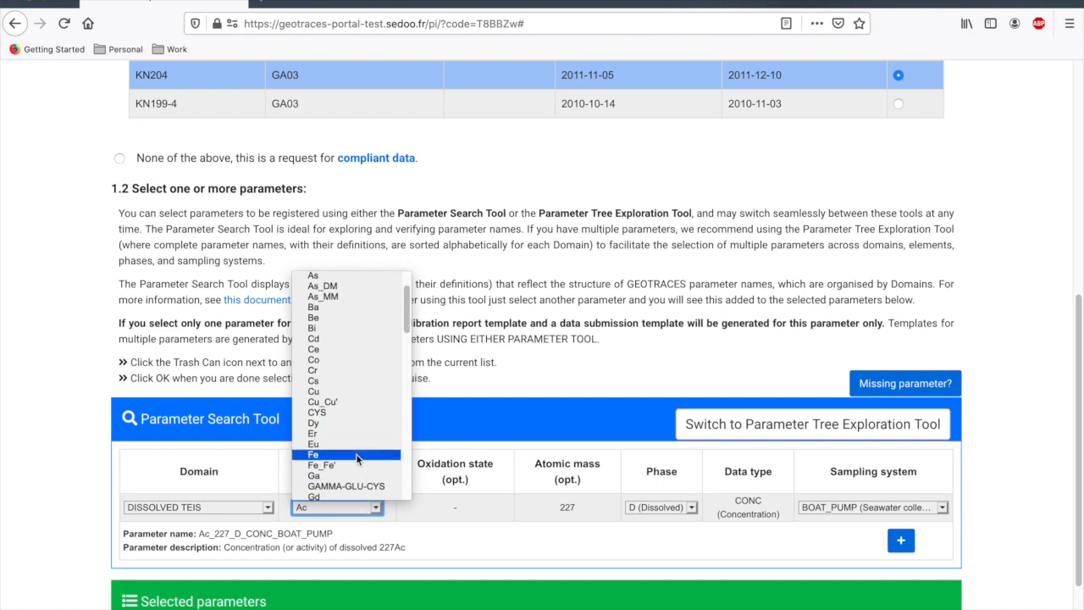
pyautogui.click(357, 455)
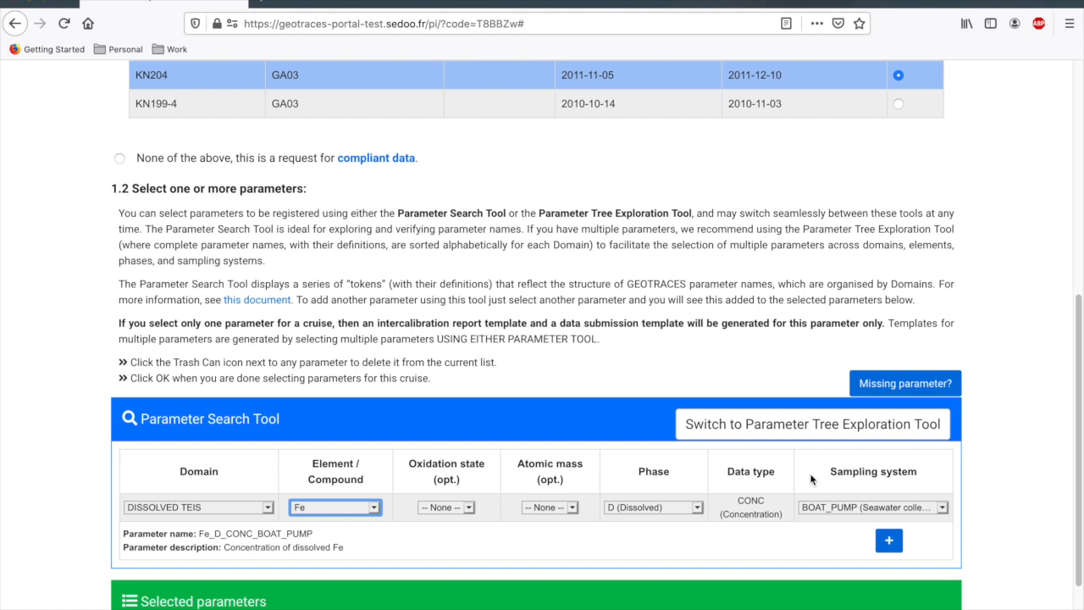
# Review the oxidation state, atomic mass and phase options offered for dissolved Fe.
pyautogui.click(462, 507)
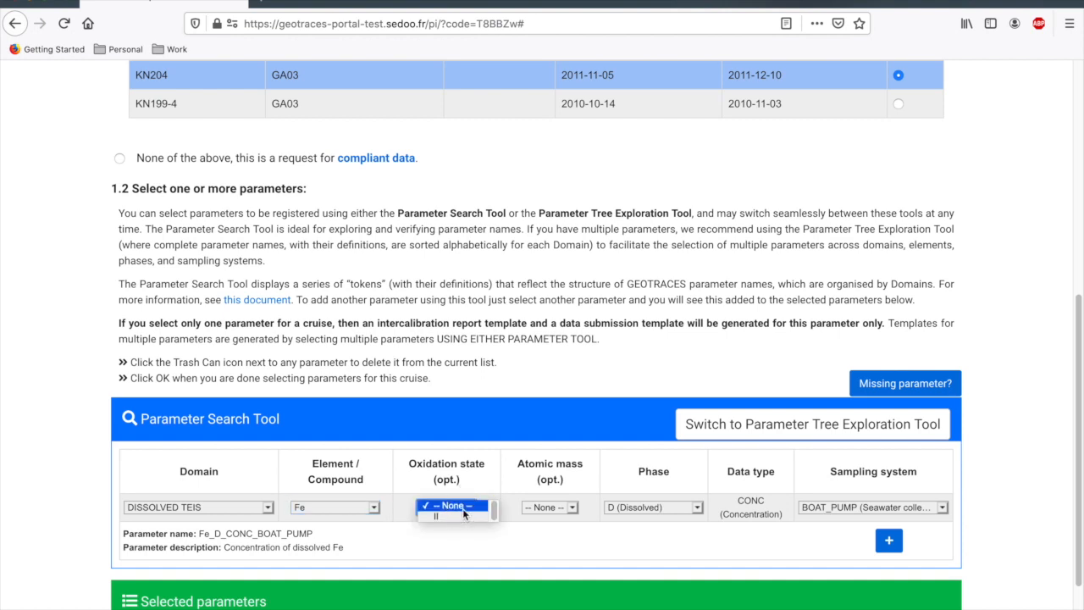
pyautogui.click(460, 461)
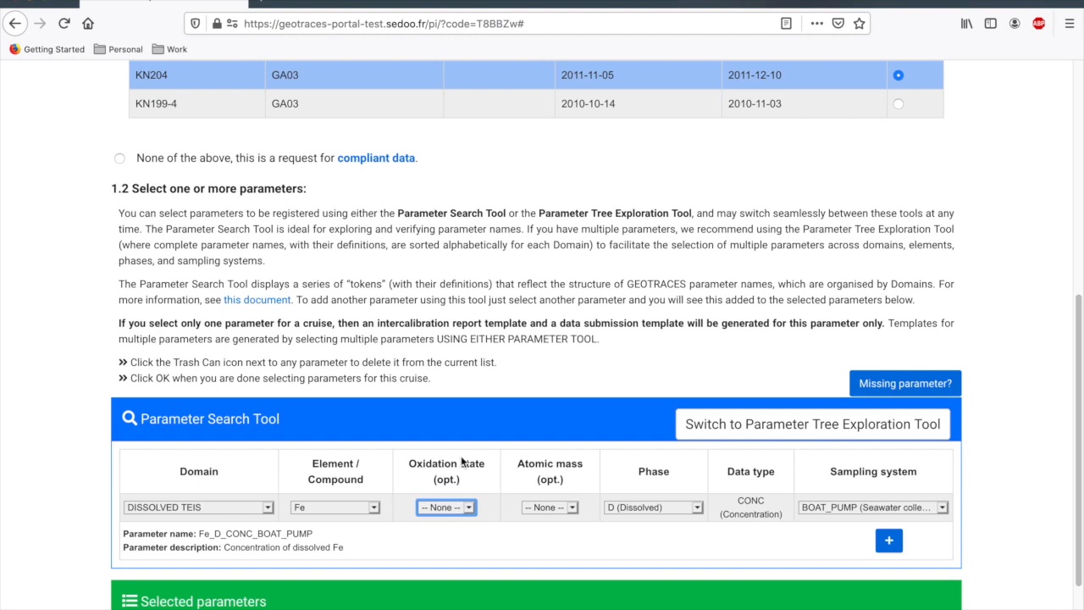
pyautogui.click(565, 508)
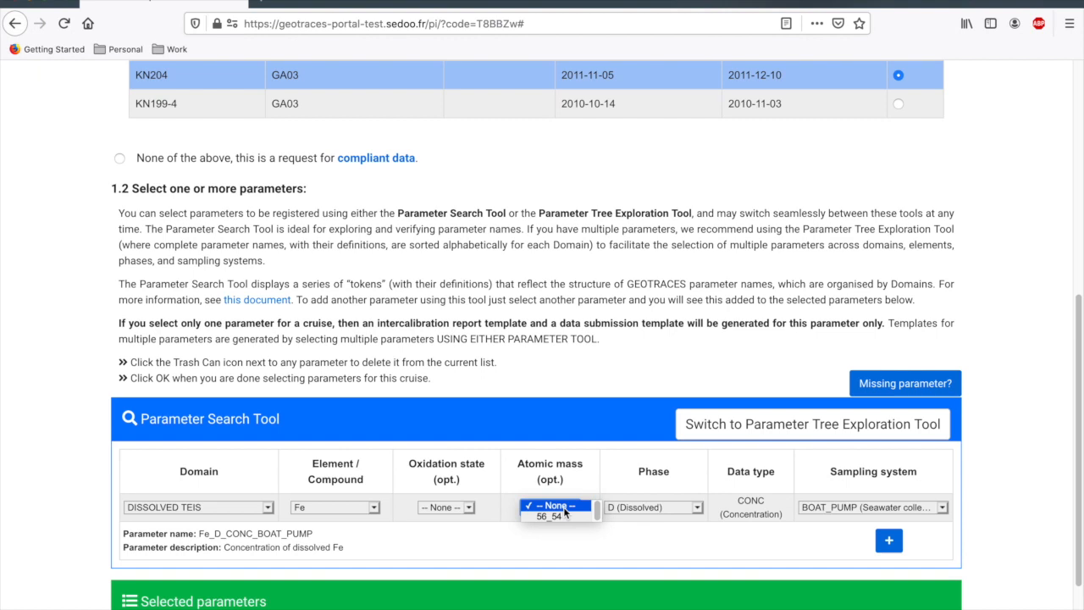
pyautogui.click(563, 506)
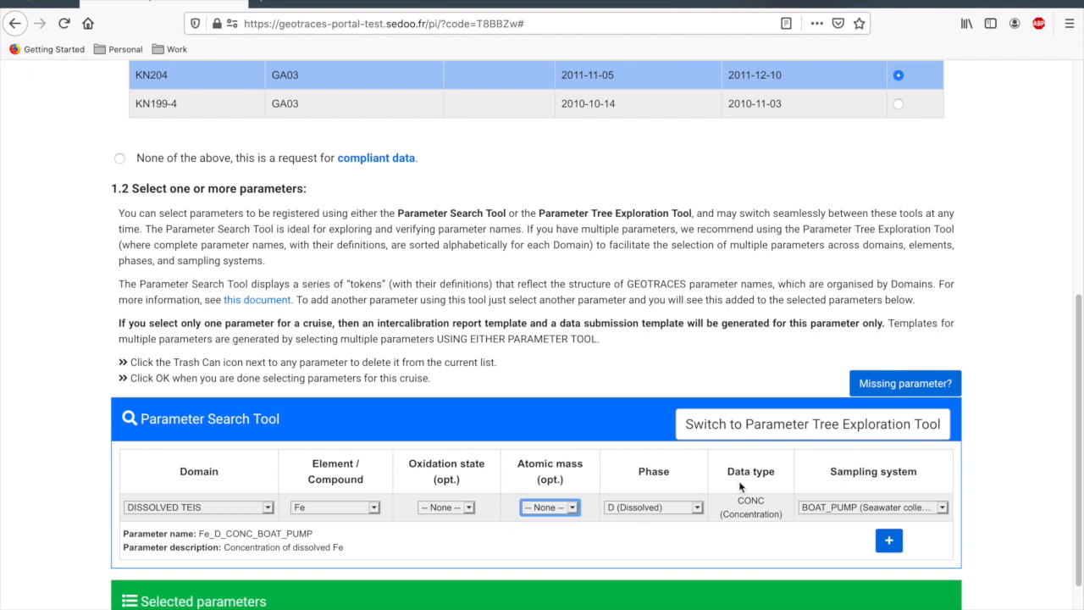
pyautogui.click(687, 508)
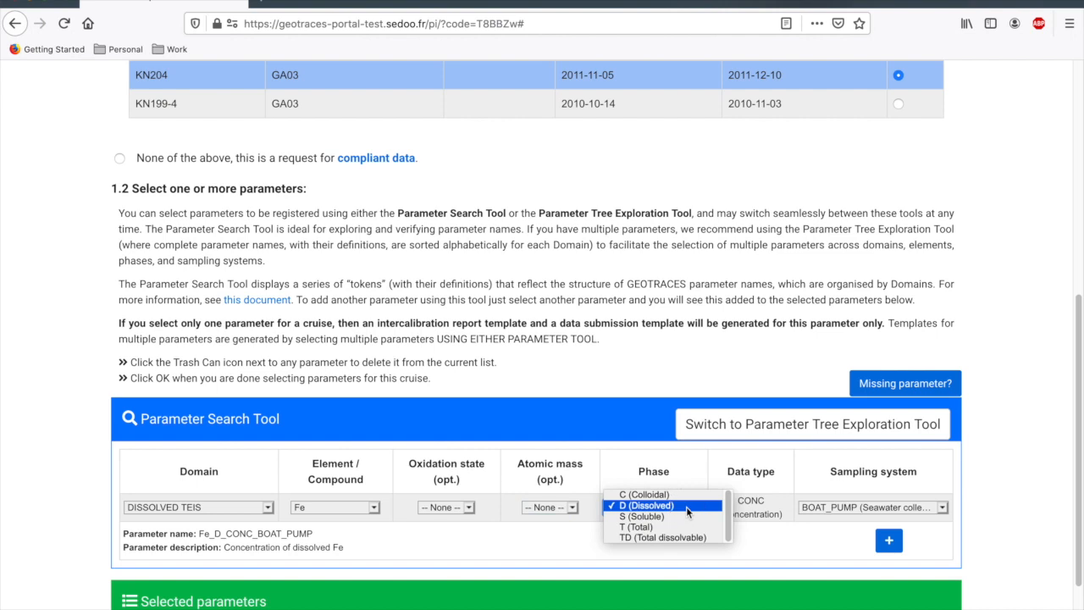
pyautogui.click(677, 485)
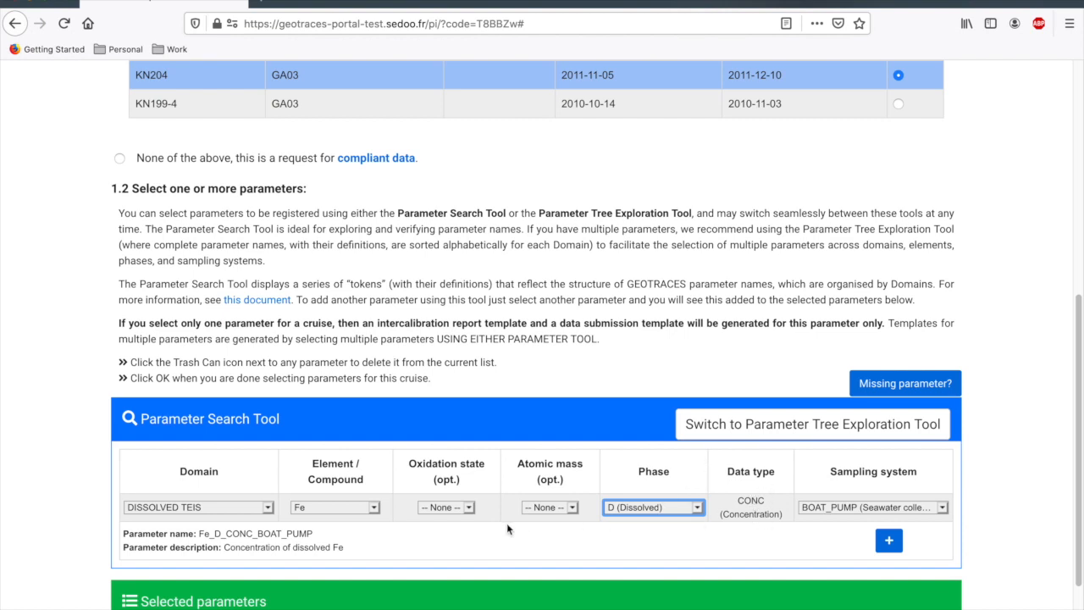
# Set the atomic mass to 56_54 and the sampling system to BOTTLE, and add this Fe isotope parameter to the selection.
pyautogui.click(549, 506)
pyautogui.click(559, 515)
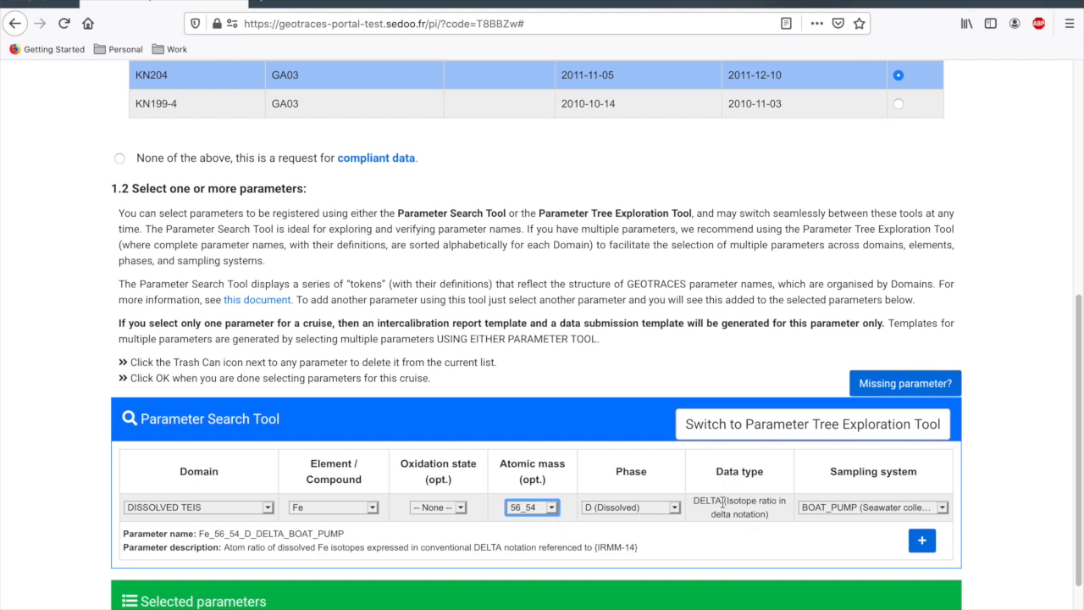
pyautogui.click(886, 508)
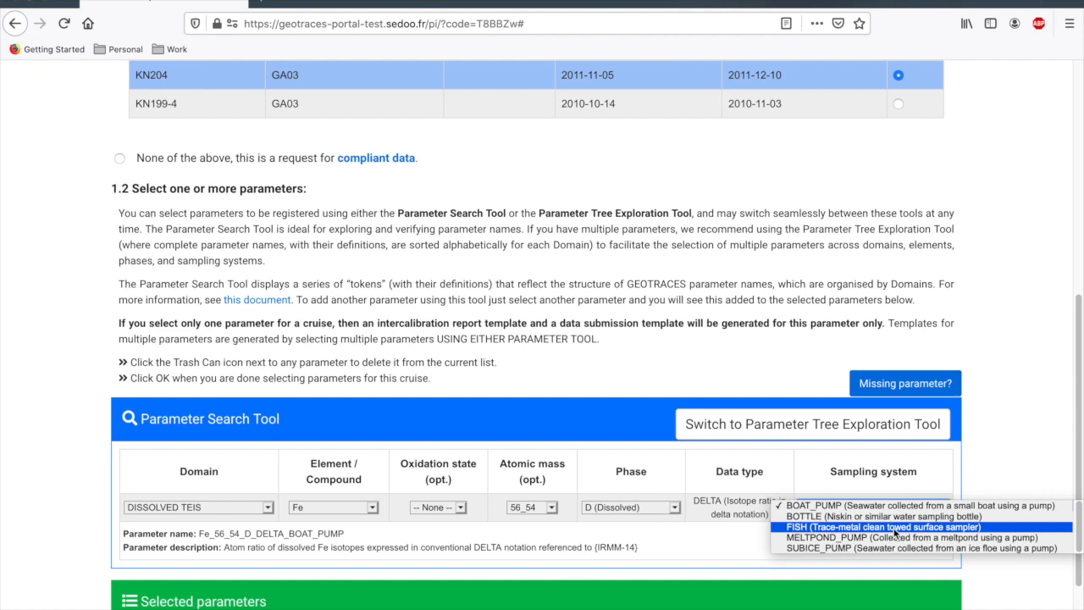
pyautogui.click(888, 516)
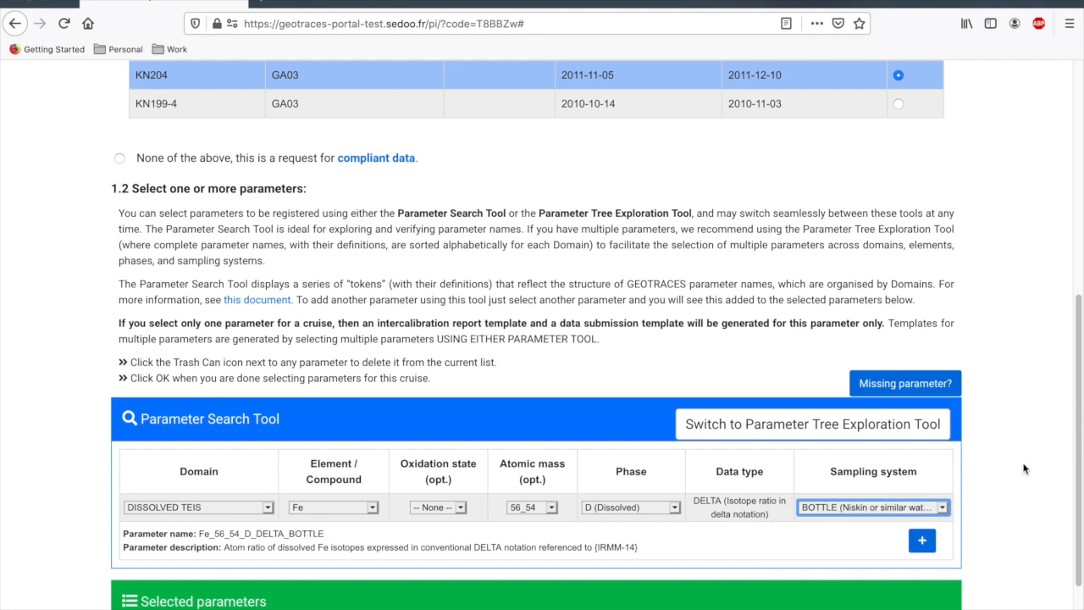
pyautogui.click(922, 543)
# Set the atomic mass to None and add the dissolved Fe concentration parameter for BOTTLE to the selection.
pyautogui.scroll(-3, 217, 566)
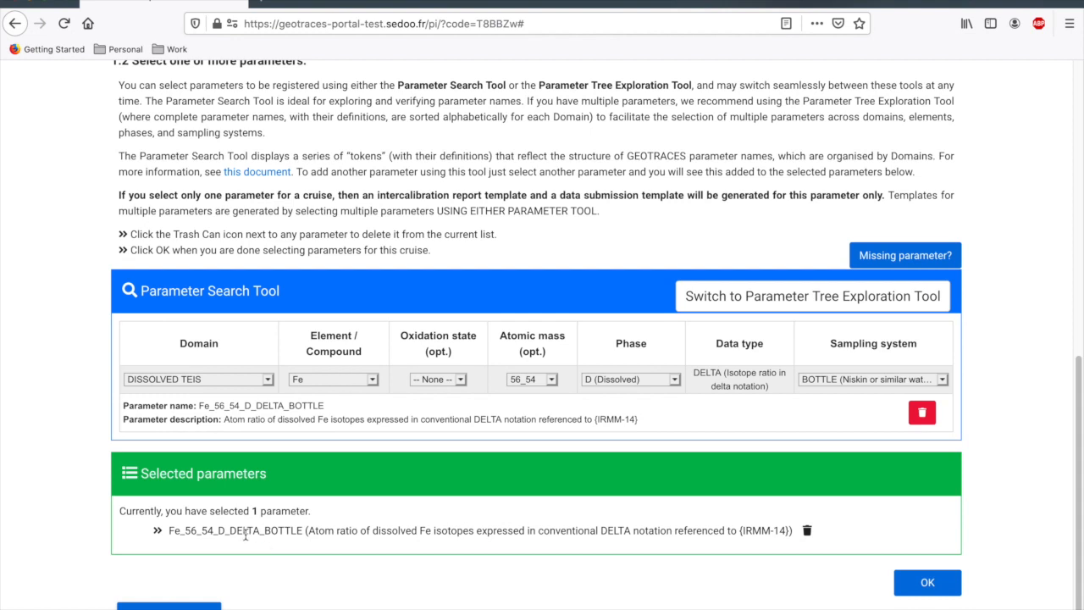
pyautogui.click(530, 380)
pyautogui.click(539, 367)
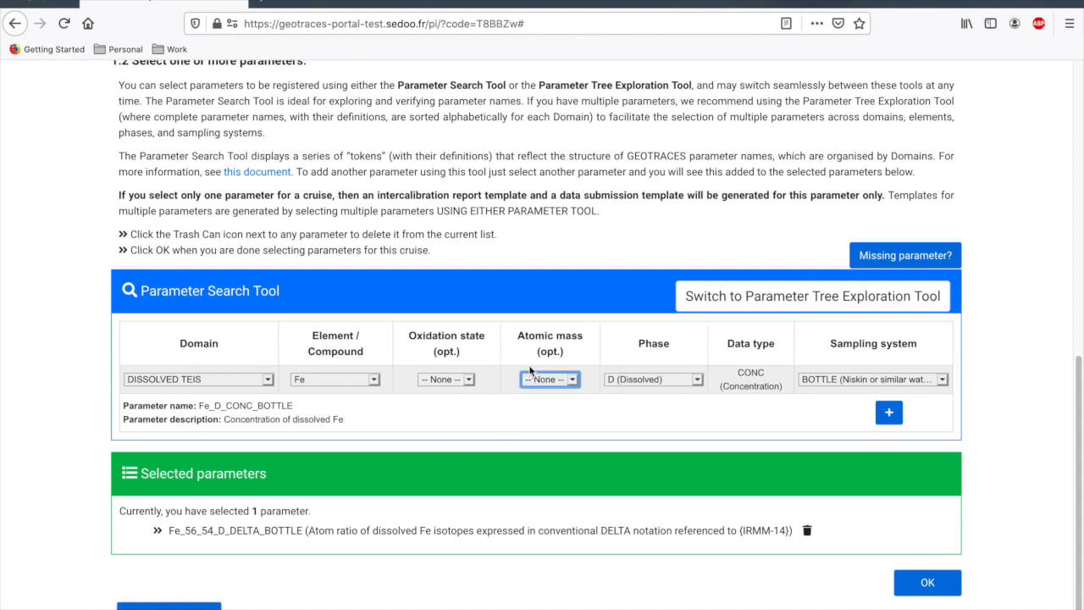
pyautogui.click(889, 413)
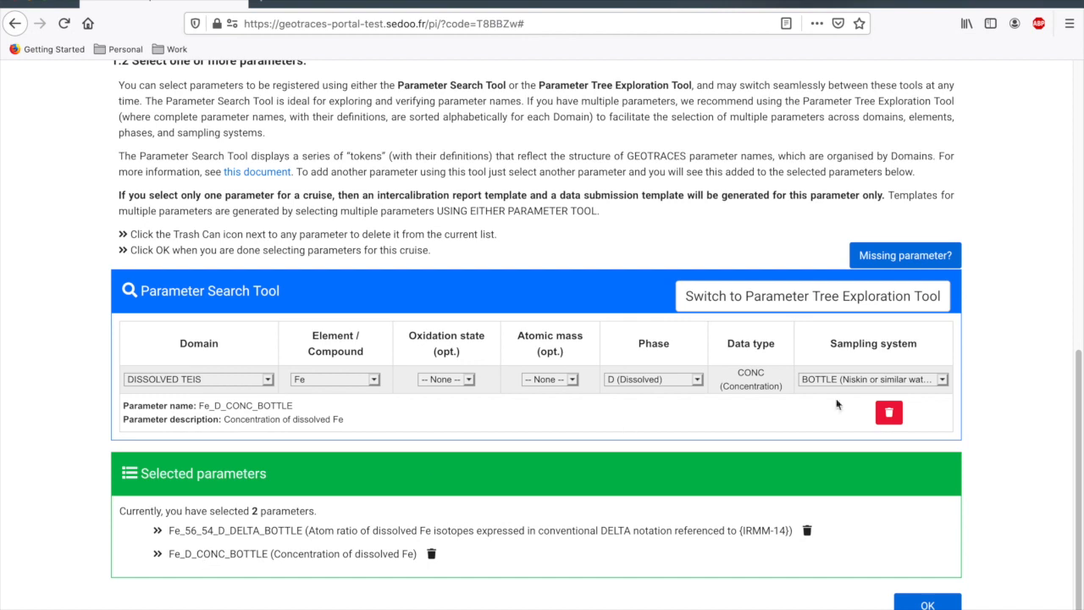
# Set the sampling system to FISH and add that dissolved Fe concentration parameter to the selection.
pyautogui.click(871, 380)
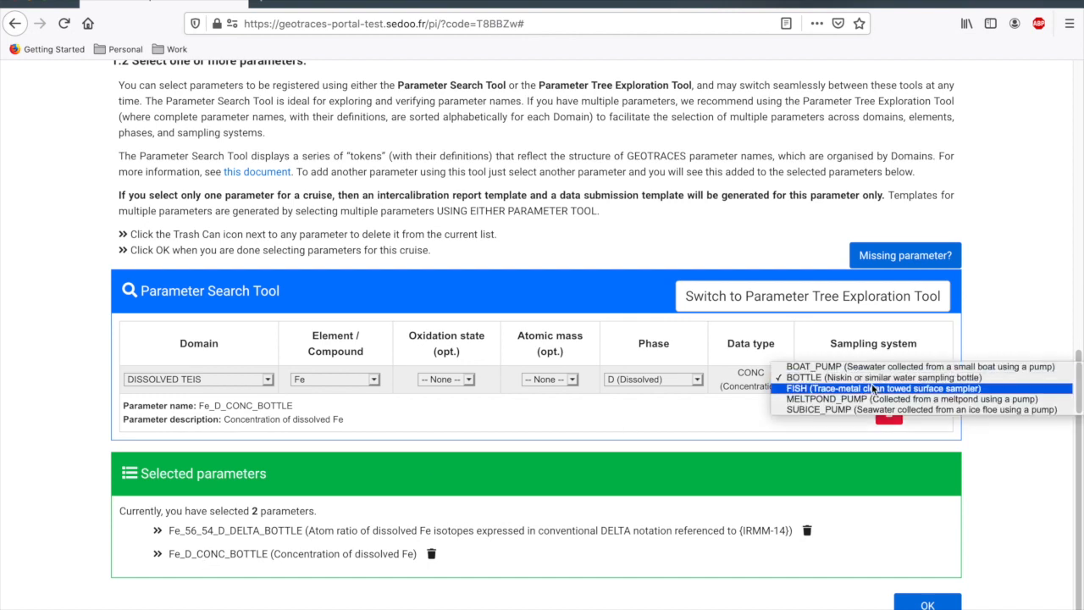
pyautogui.click(873, 387)
pyautogui.click(888, 412)
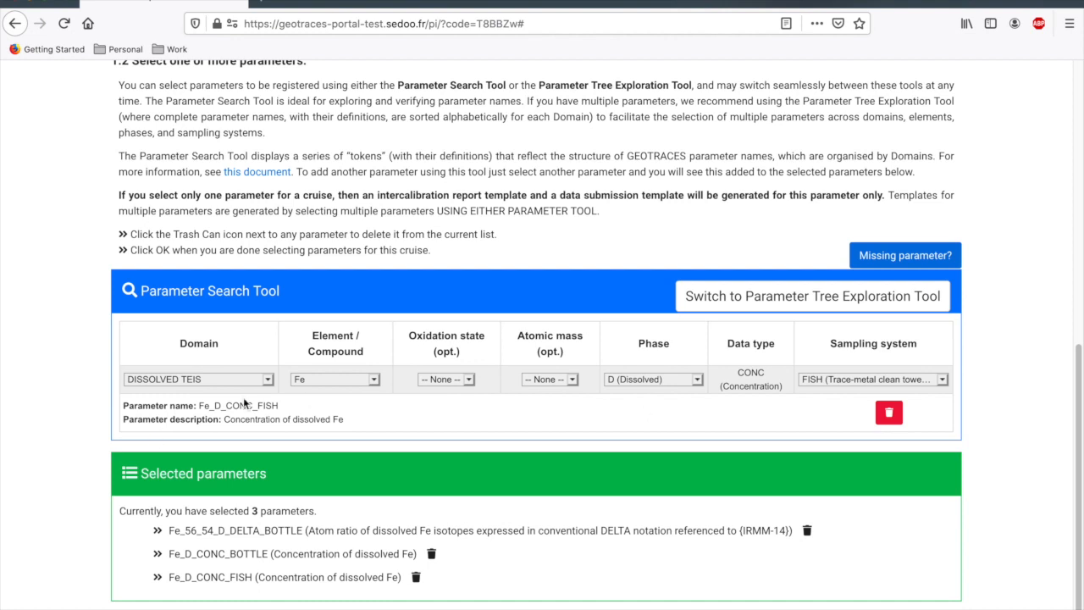
# Switch to the Parameter Tree Exploration Tool and expand DISSOLVED TEIS > Bottle > Seawater-Dissolved, total dissolvable and total trace elements.
pyautogui.click(777, 306)
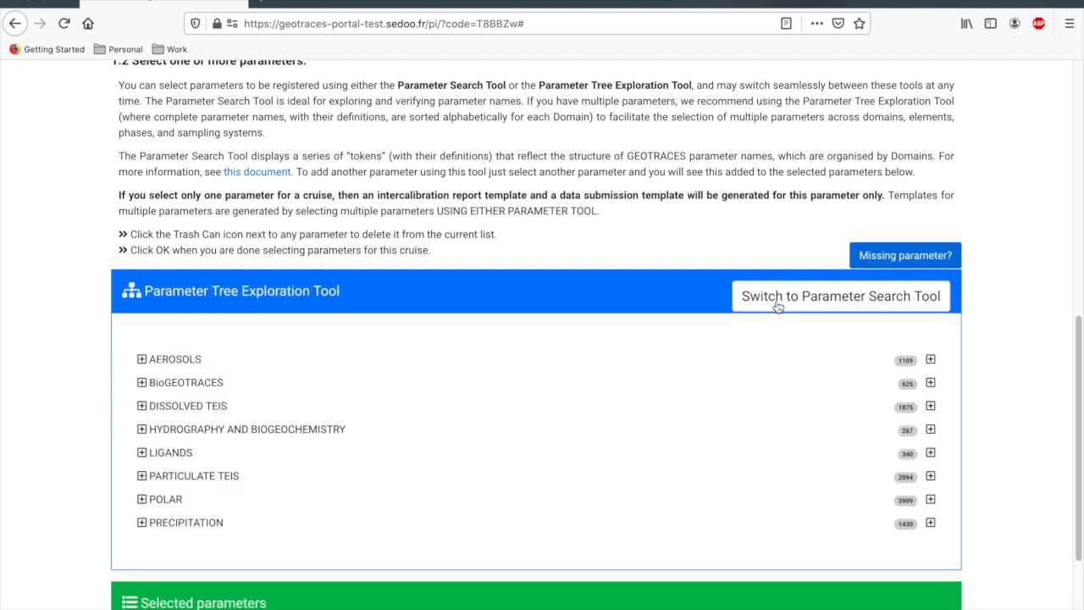
pyautogui.scroll(-3, 777, 305)
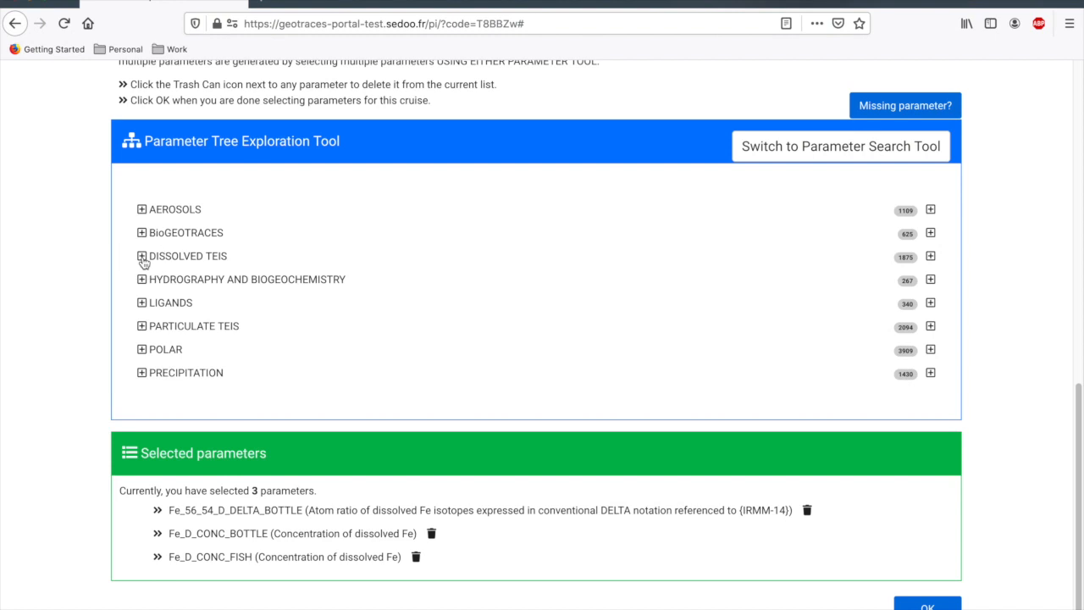
pyautogui.click(142, 256)
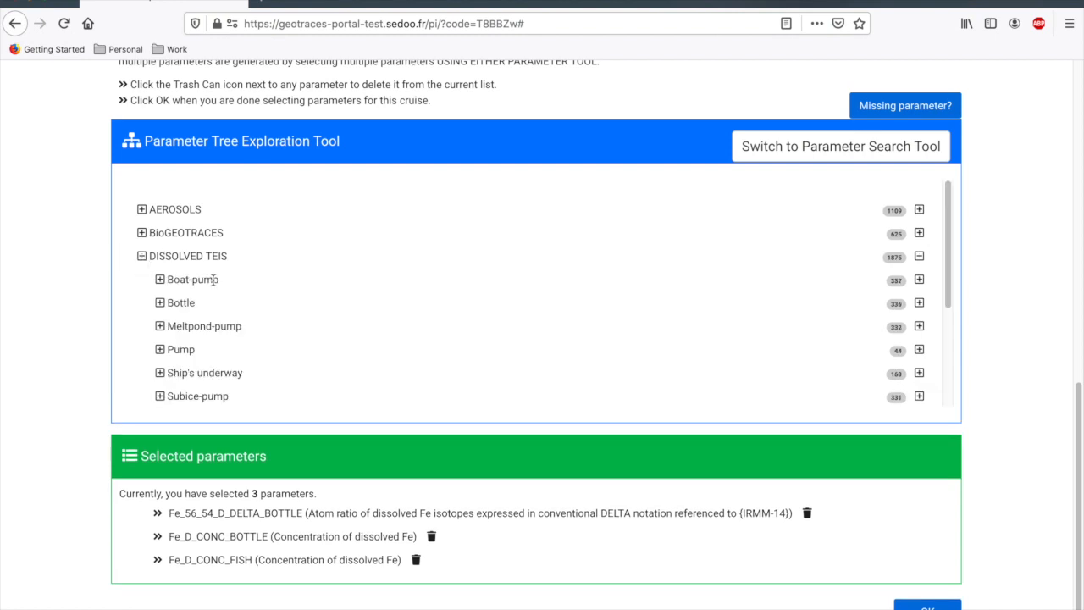
pyautogui.click(160, 304)
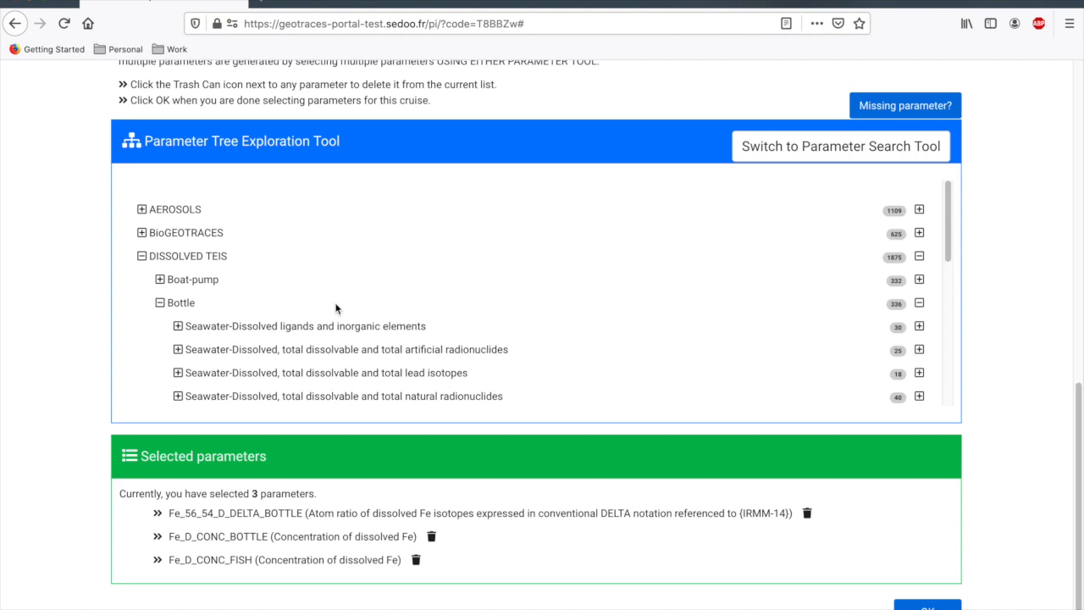
pyautogui.scroll(-1, 553, 273)
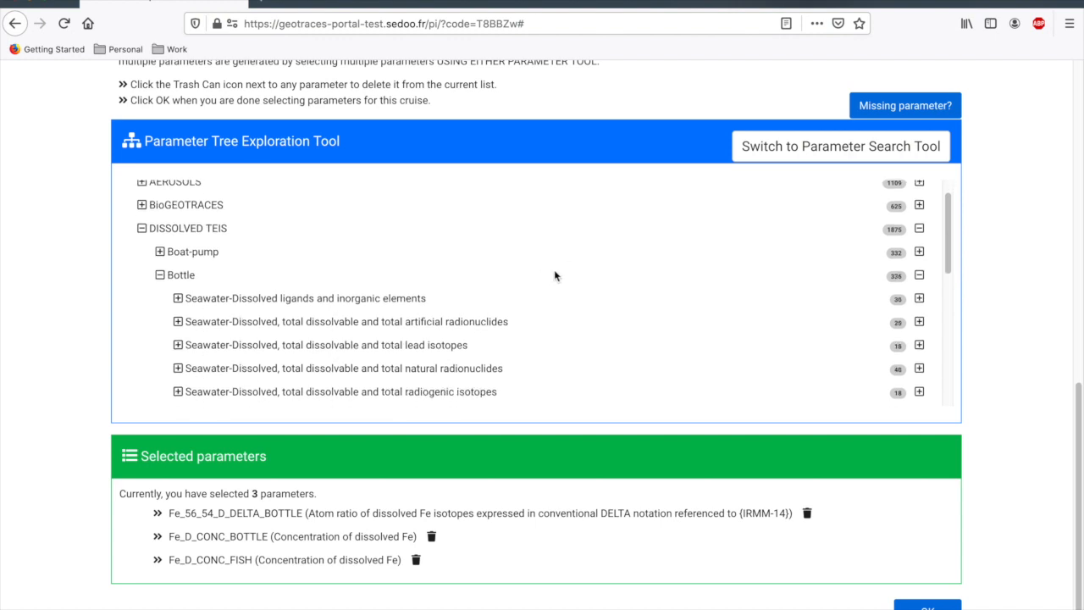
pyautogui.scroll(-2, 313, 388)
pyautogui.scroll(-1, 312, 387)
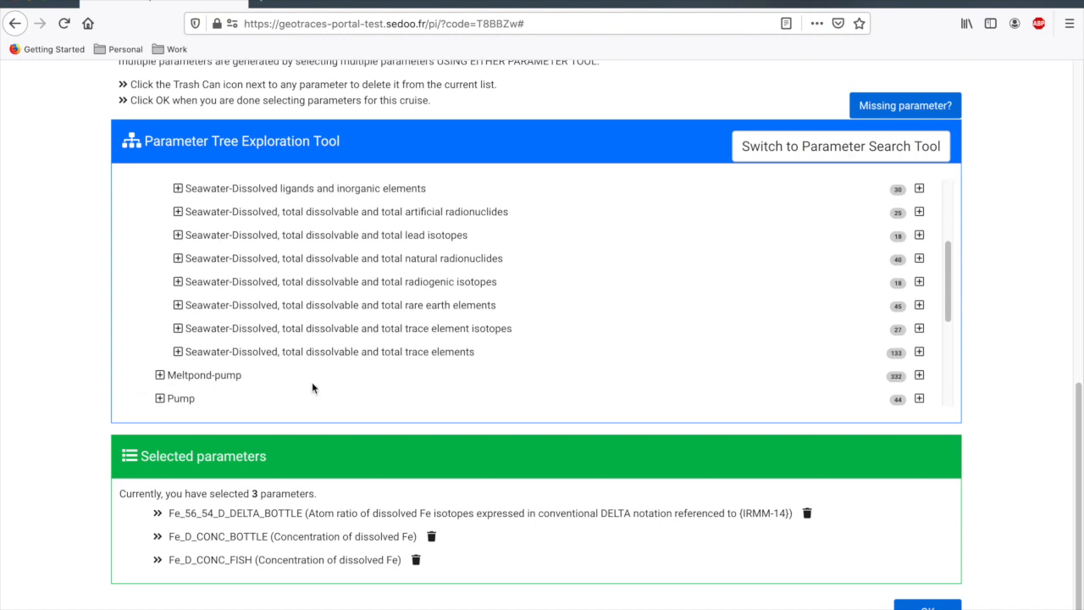
pyautogui.click(178, 352)
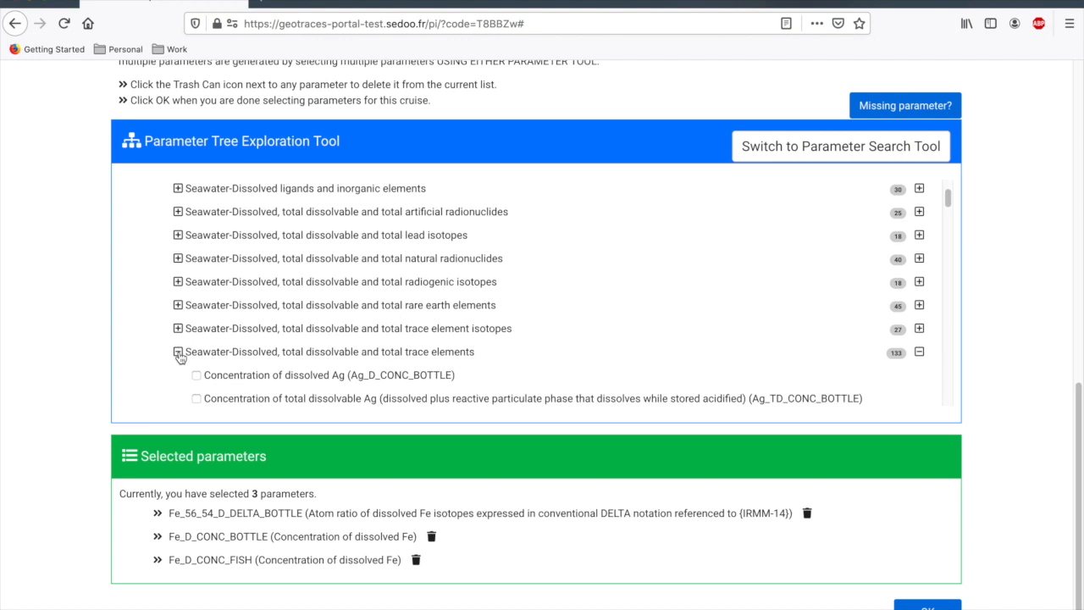
# Add the BOTTLE concentration parameters for dissolved Co (after UV oxidation), dissolved Cd and dissolved Cu to the selection.
pyautogui.scroll(-4, 355, 325)
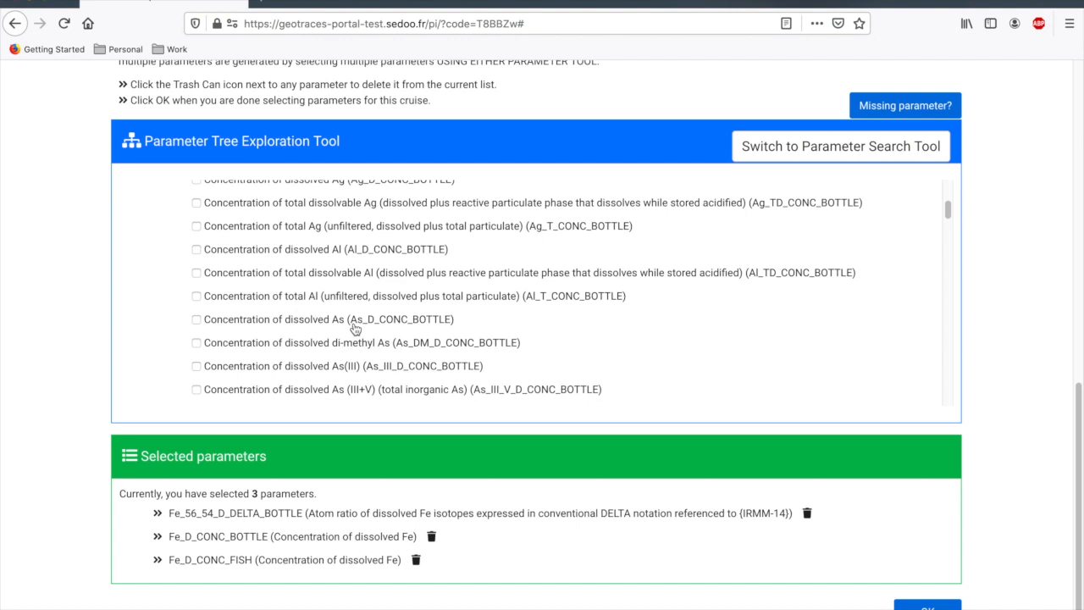
pyautogui.scroll(-5, 355, 328)
pyautogui.scroll(-4, 355, 328)
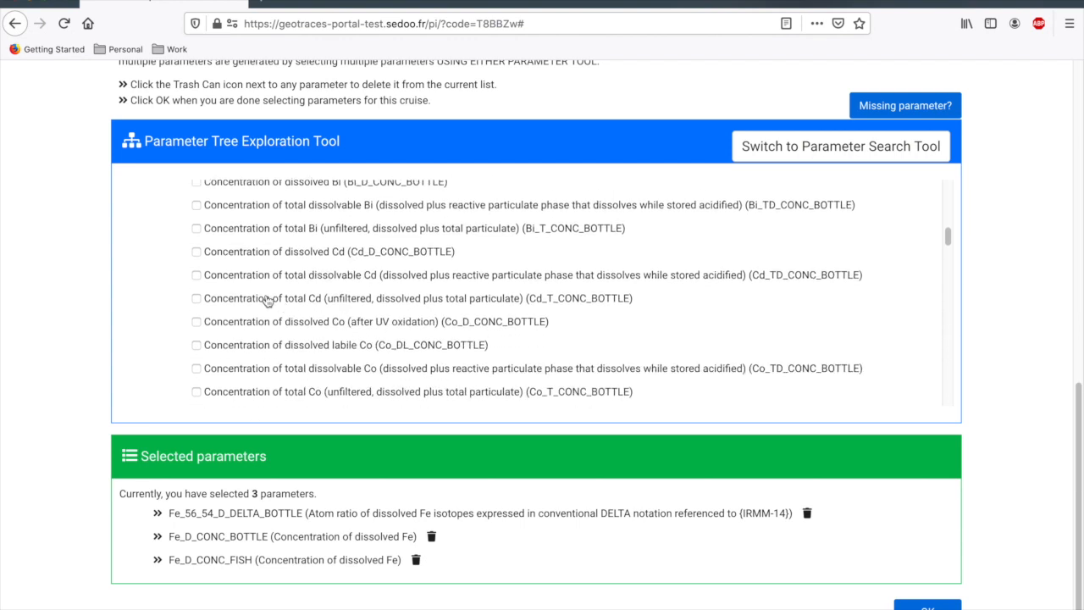
pyautogui.click(245, 326)
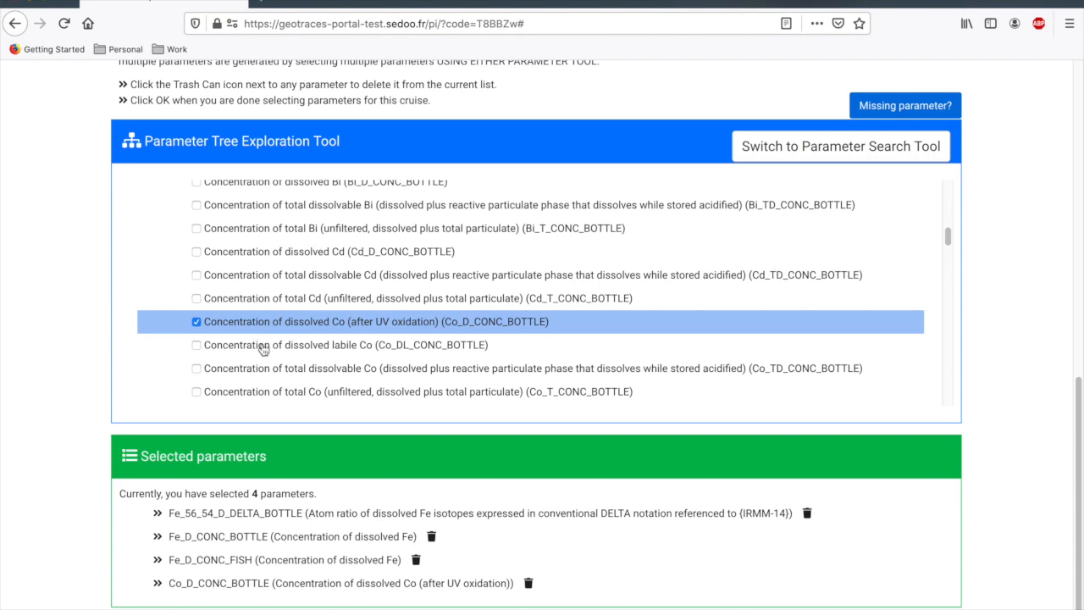
pyautogui.scroll(1, 262, 349)
pyautogui.click(254, 275)
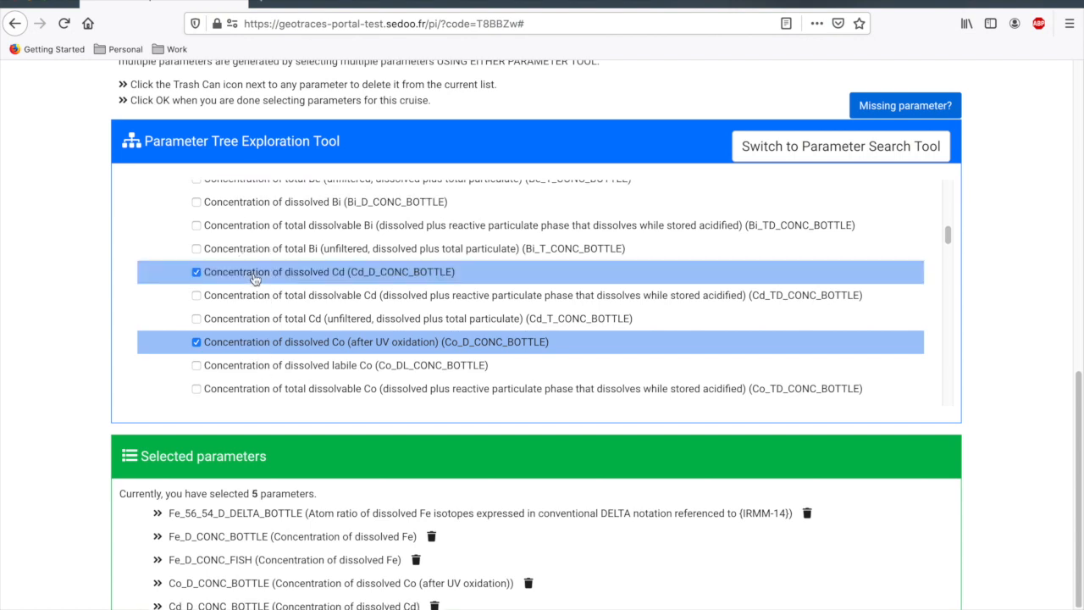
pyautogui.scroll(-5, 254, 280)
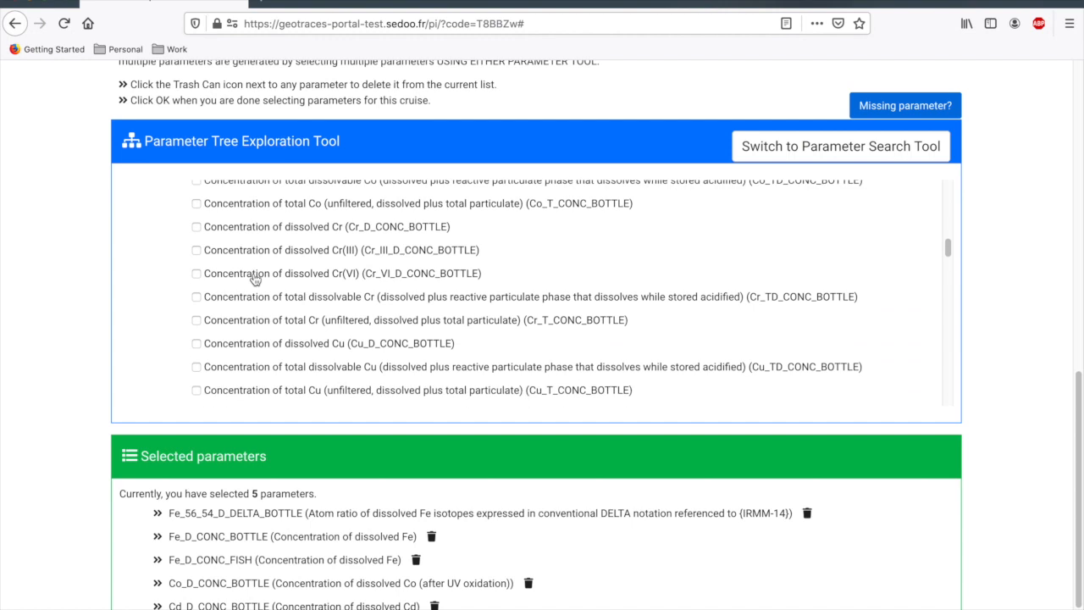
pyautogui.click(262, 350)
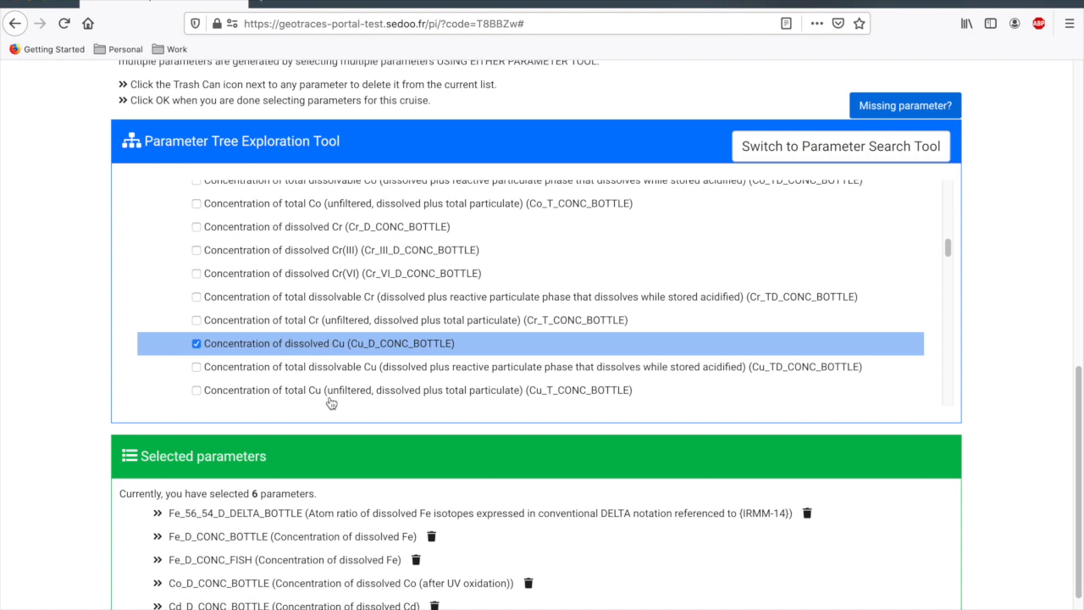
# Add the operationally defined soluble Fe parameter Fe_S_CONC_BOTTLE, and remove it again from the selected parameters.
pyautogui.scroll(-3, 330, 402)
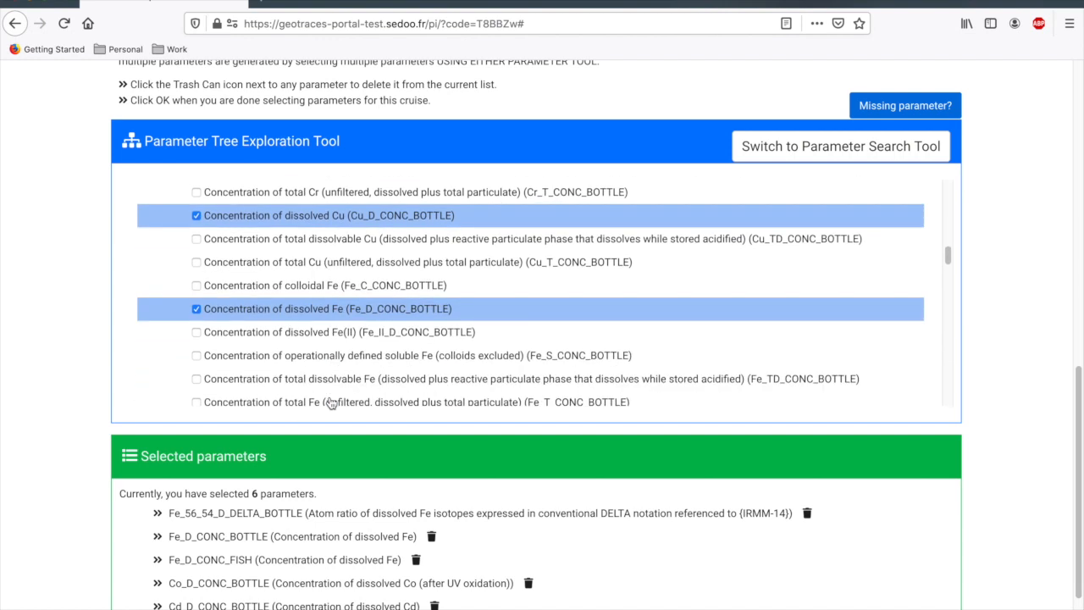
pyautogui.click(312, 357)
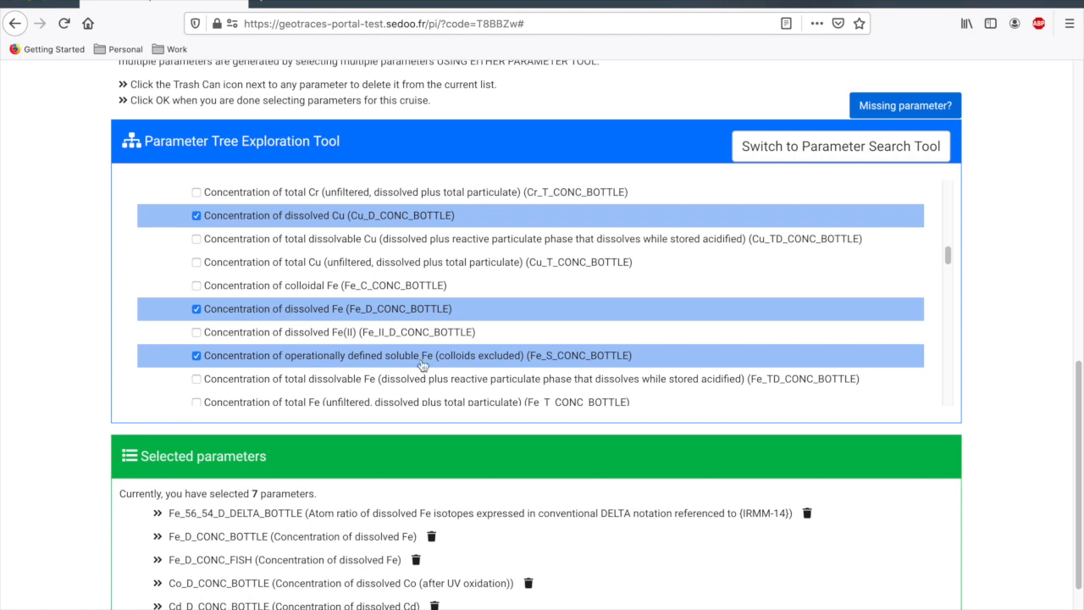
pyautogui.scroll(-1, 457, 361)
pyautogui.scroll(-1, 458, 362)
pyautogui.scroll(-3, 523, 552)
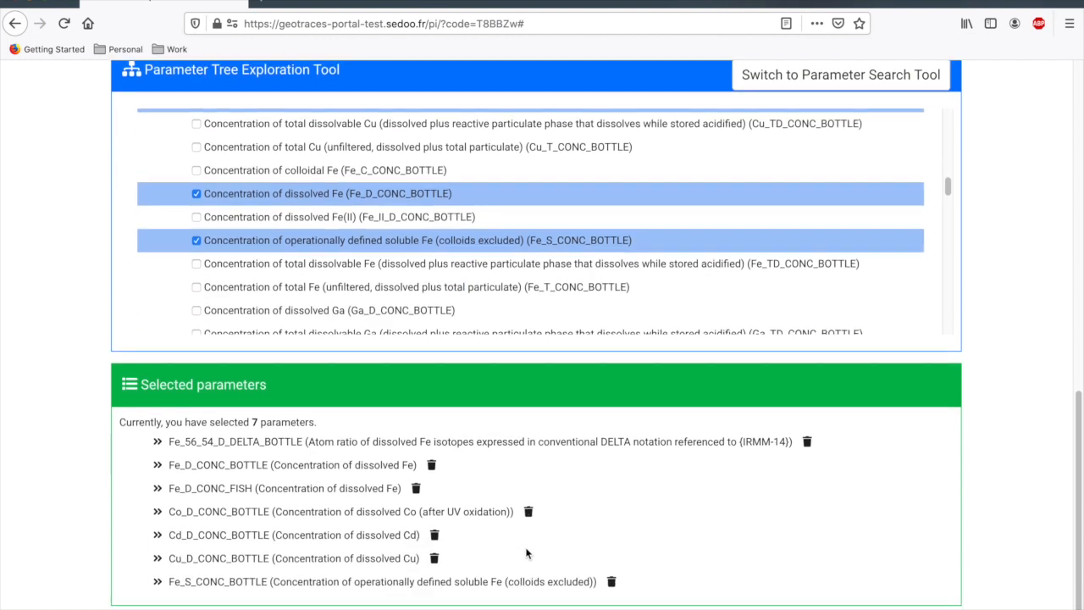
pyautogui.click(612, 527)
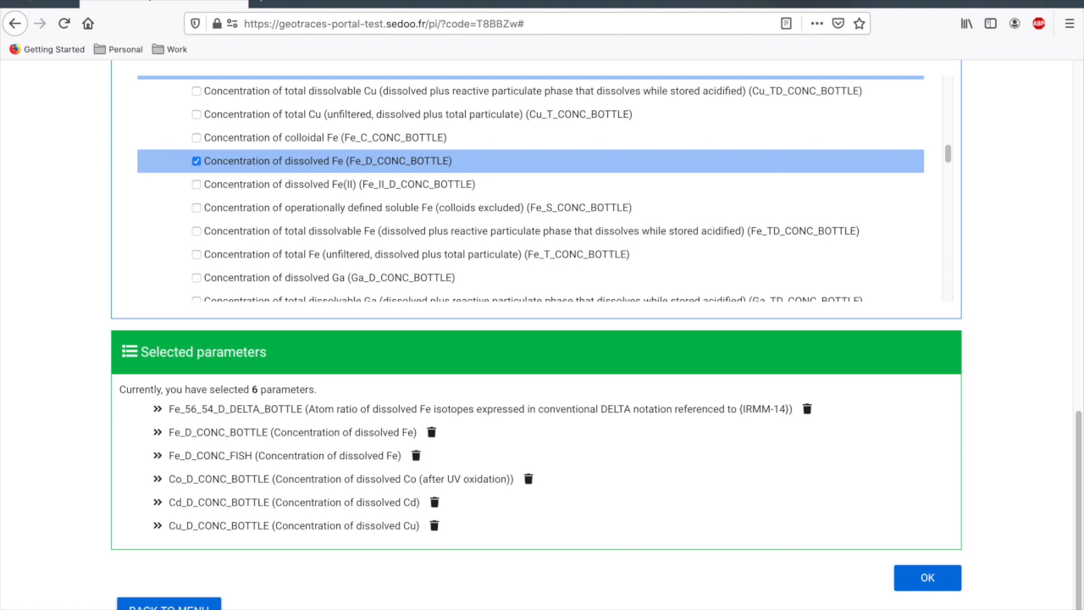
# Submit and confirm the dataset registration for cruise KN204, and continue to Step 2 for entering scientists' ORCIDs.
pyautogui.click(932, 577)
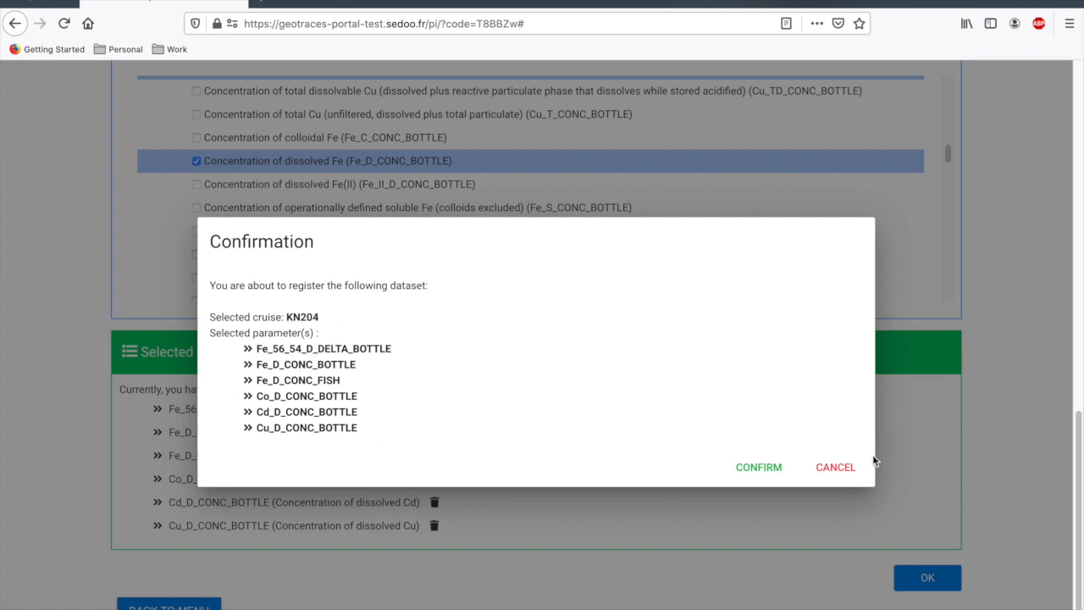
pyautogui.click(758, 466)
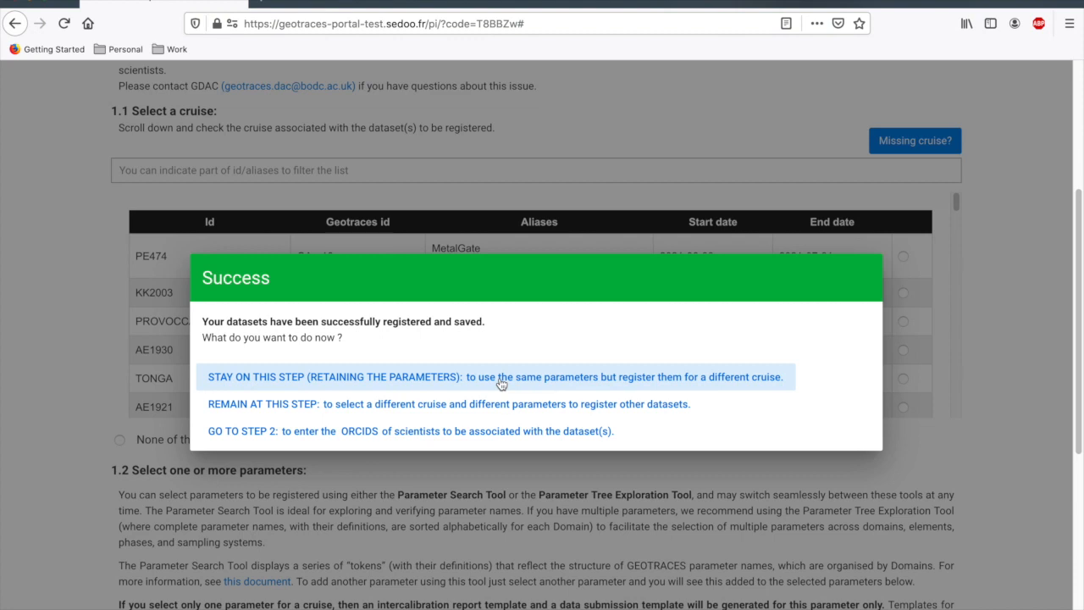
pyautogui.click(498, 433)
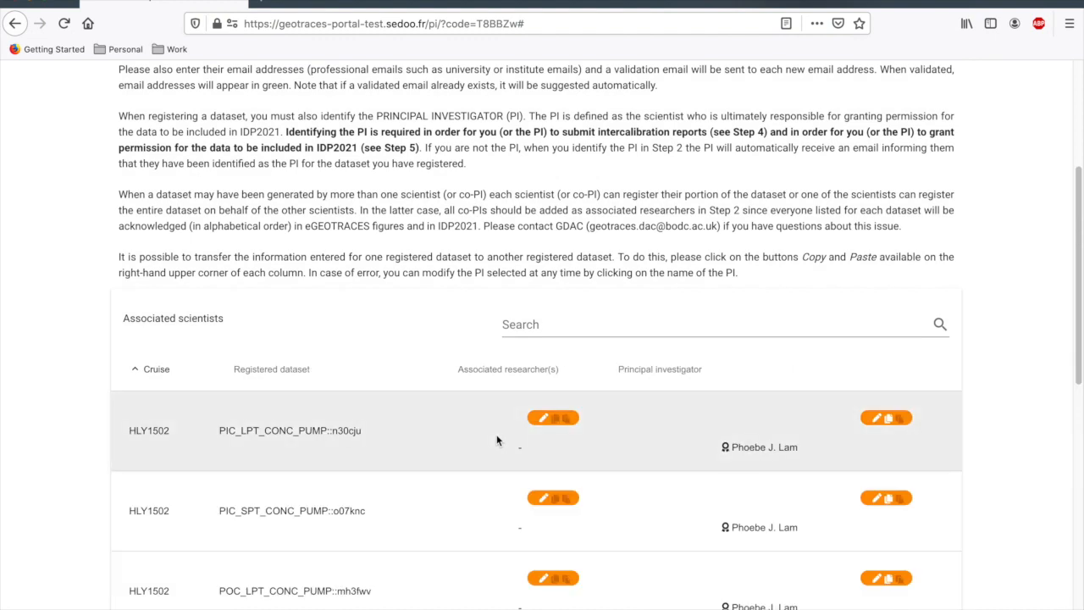
# Examine the Step 2 instructions and the associated researcher and principal investigator entries of the registered datasets.
pyautogui.scroll(3, 497, 440)
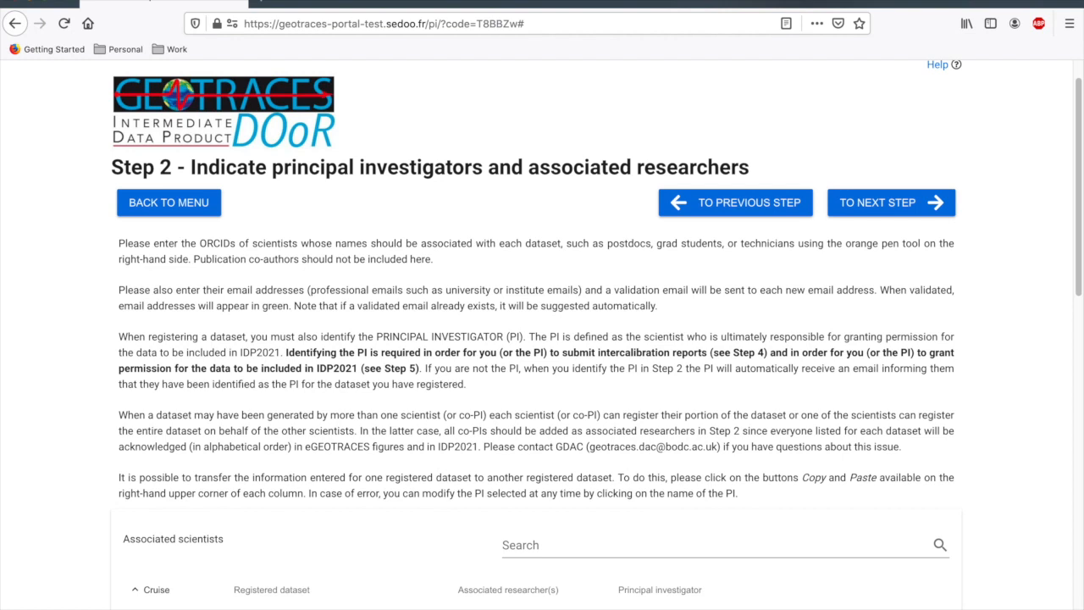
pyautogui.scroll(-3, 324, 579)
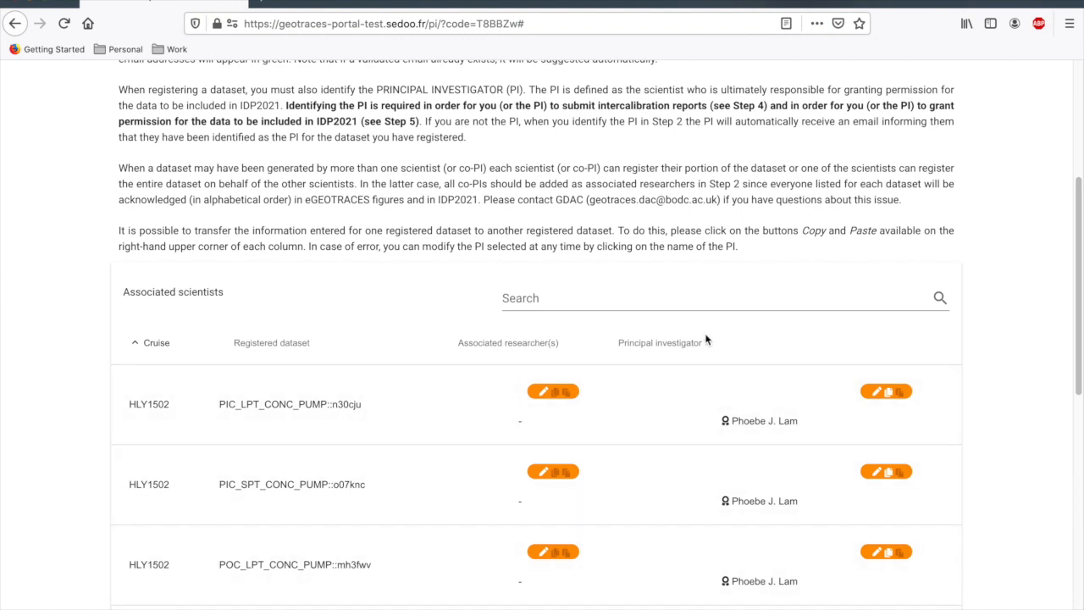
pyautogui.scroll(-3, 734, 351)
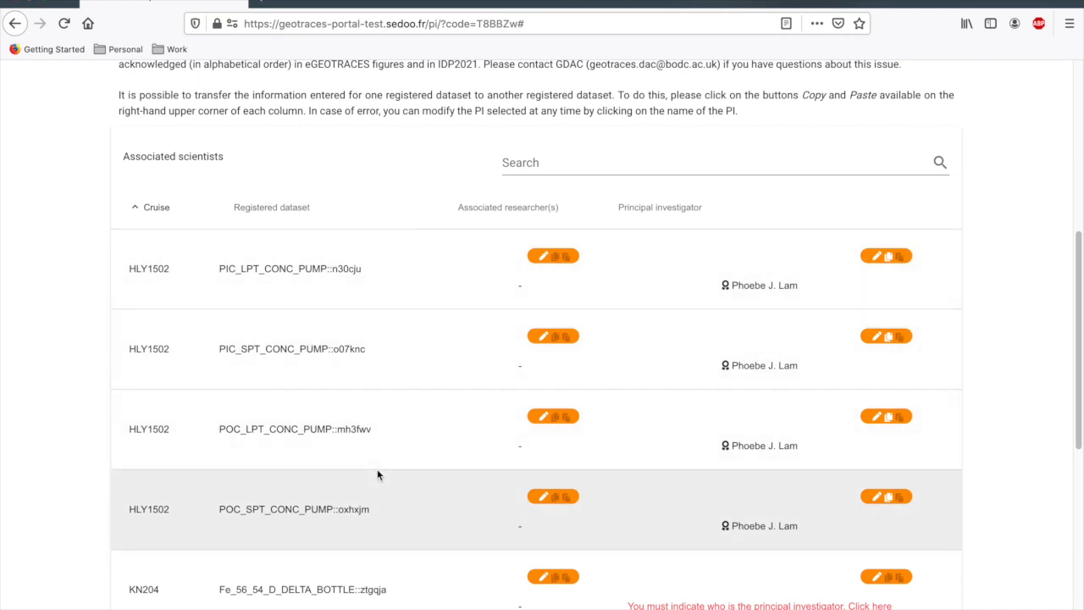
pyautogui.scroll(-2, 378, 474)
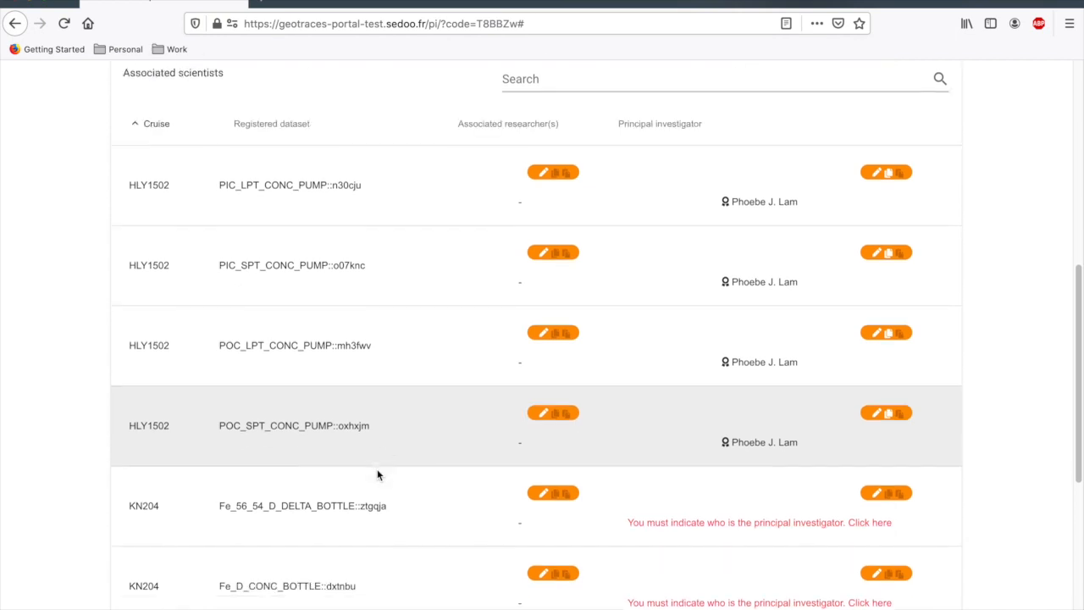
pyautogui.scroll(-2, 566, 459)
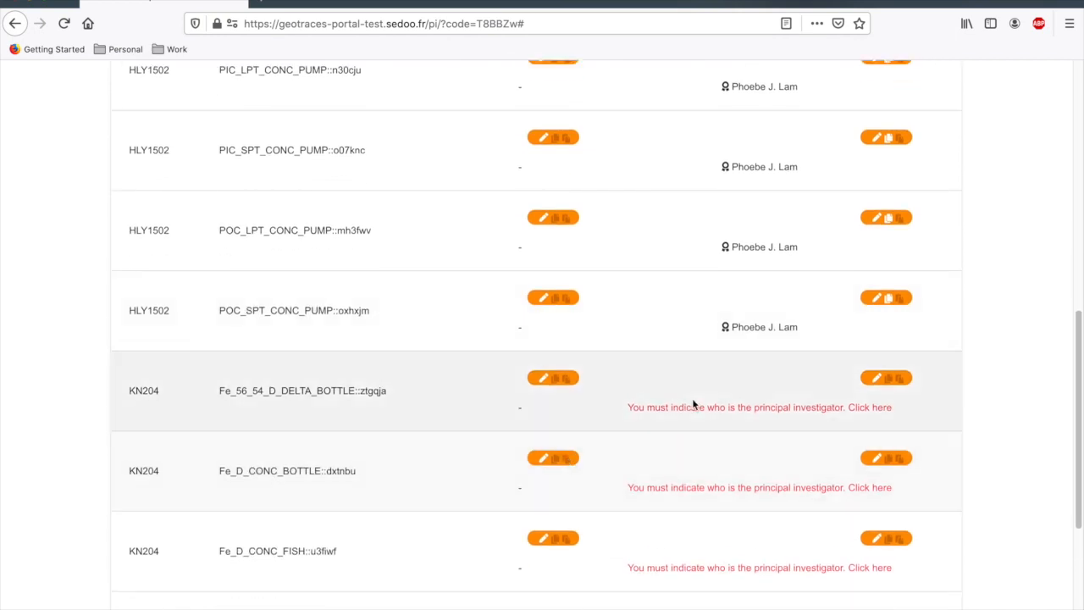
pyautogui.scroll(-3, 747, 602)
pyautogui.scroll(-2, 748, 602)
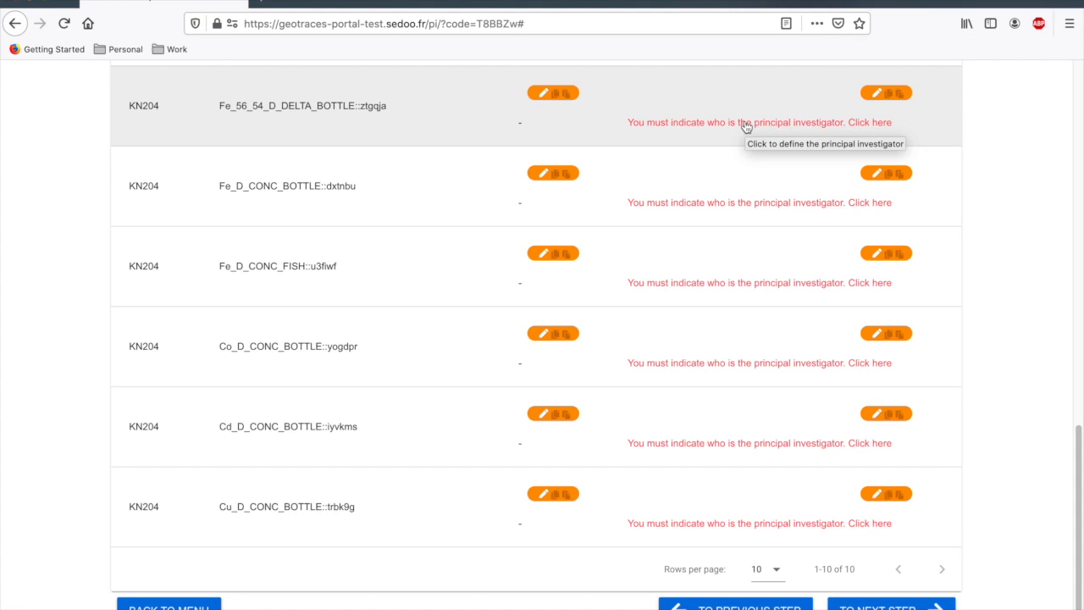
# Add an associated researcher to the KN204 Fe_56_54_D_DELTA_BOTTLE dataset by entering the scientist's ORCID, and save.
pyautogui.scroll(3, 745, 126)
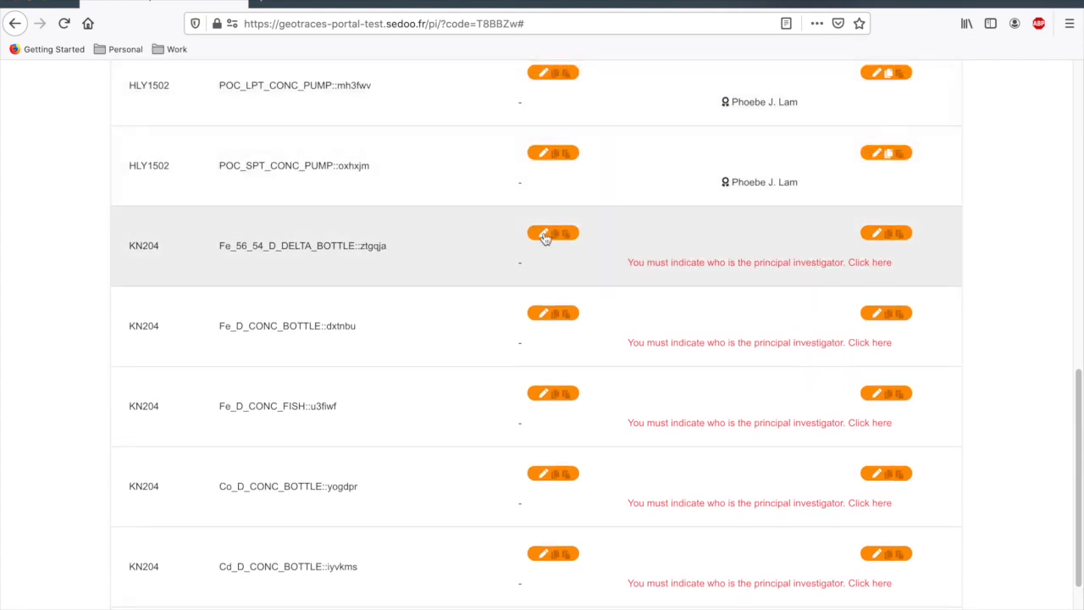
pyautogui.click(544, 234)
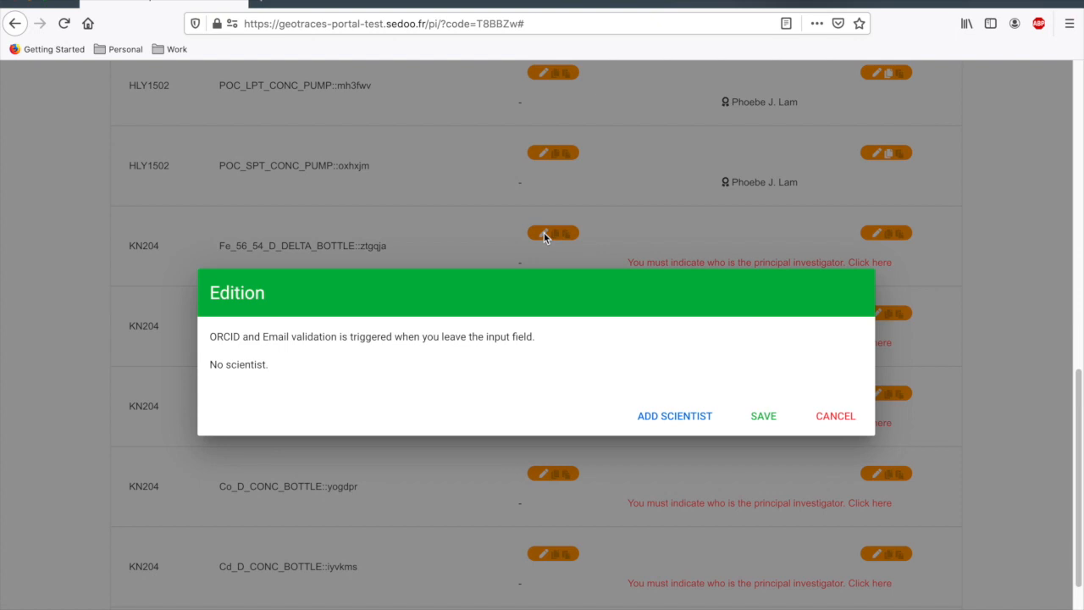
pyautogui.click(648, 420)
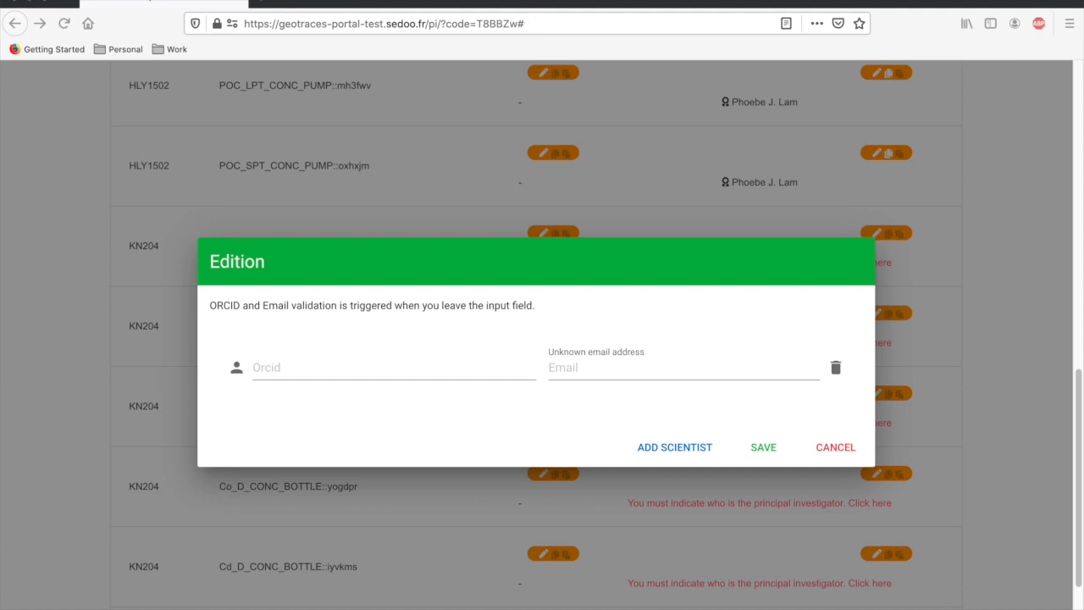
pyautogui.click(320, 366)
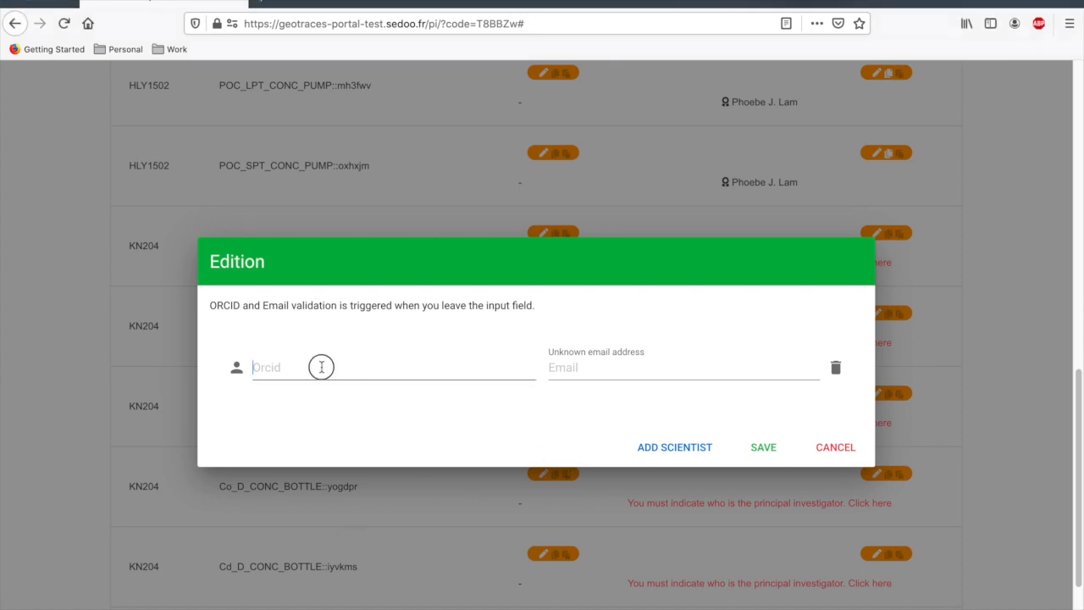
pyautogui.hotkey('ctrl', 'v')
pyautogui.press('Tab')
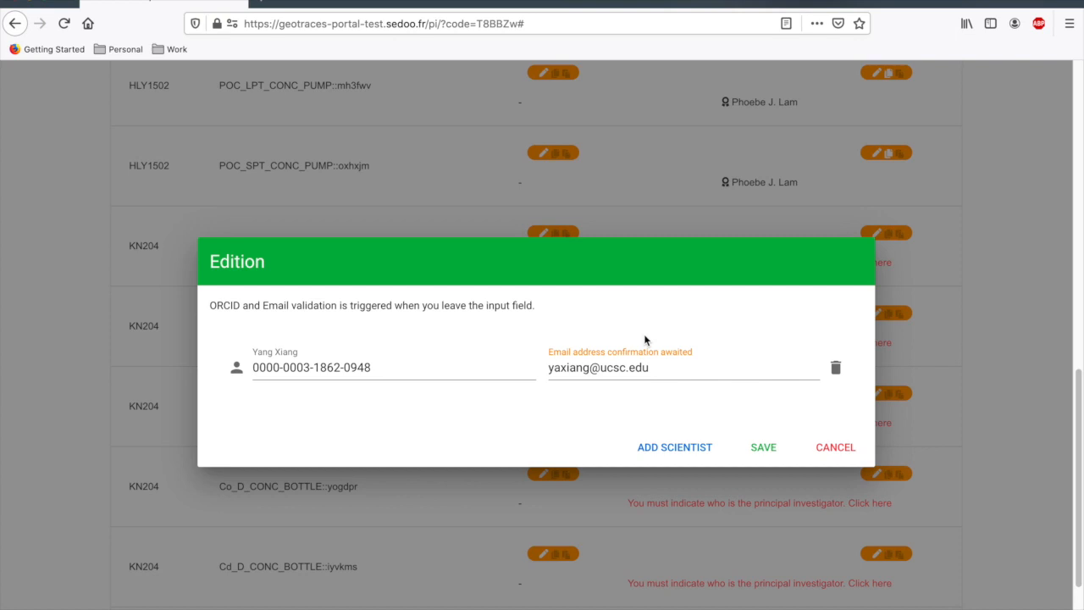
pyautogui.click(763, 447)
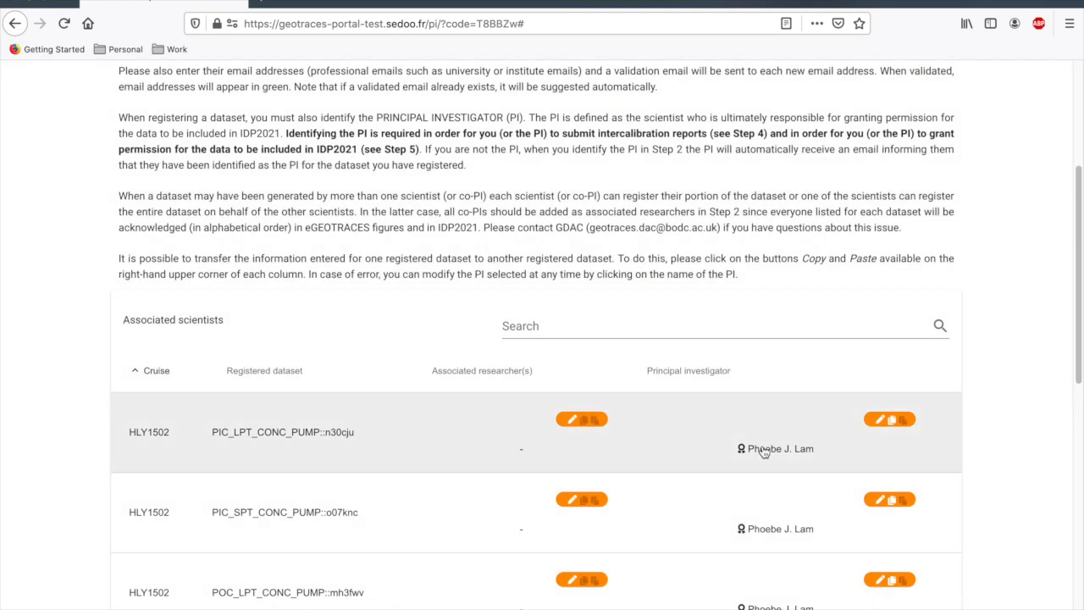
# Copy the associated researcher of KN204 dataset Fe_56_54_D_DELTA_BOTTLE to the Fe_D_CONC_BOTTLE, Fe_D_CONC_FISH, Co, Cd and Cu datasets.
pyautogui.scroll(-5, 762, 449)
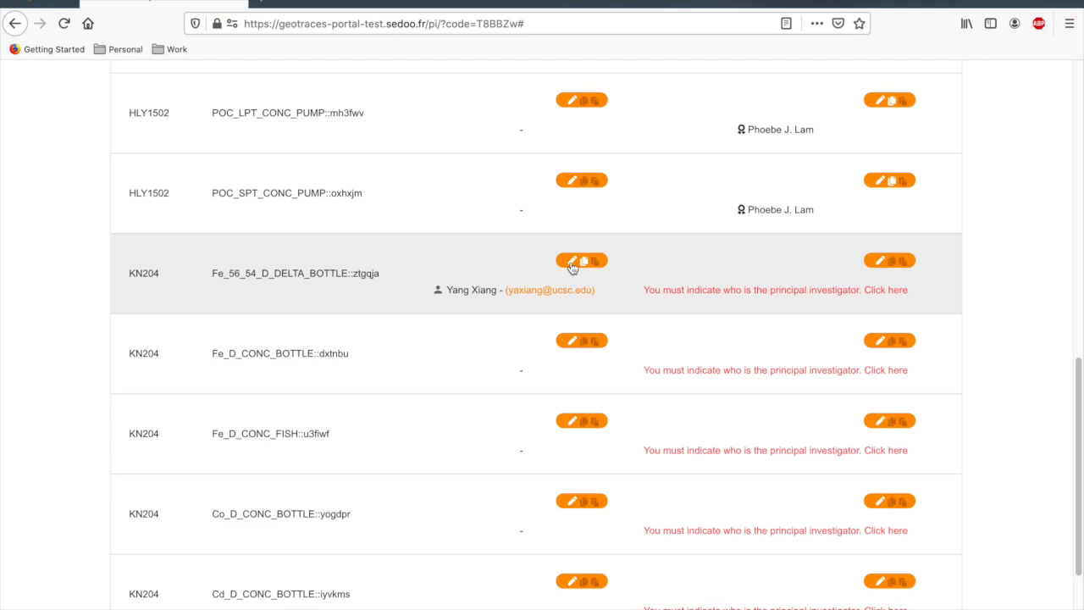
pyautogui.click(591, 261)
pyautogui.click(596, 344)
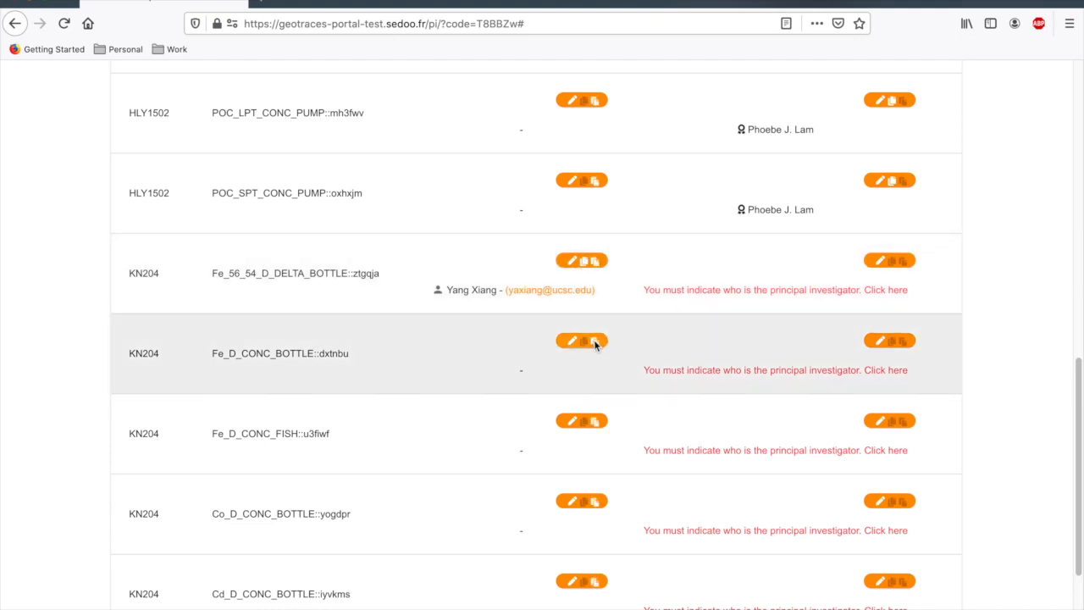
pyautogui.click(593, 421)
pyautogui.click(596, 505)
pyautogui.click(596, 583)
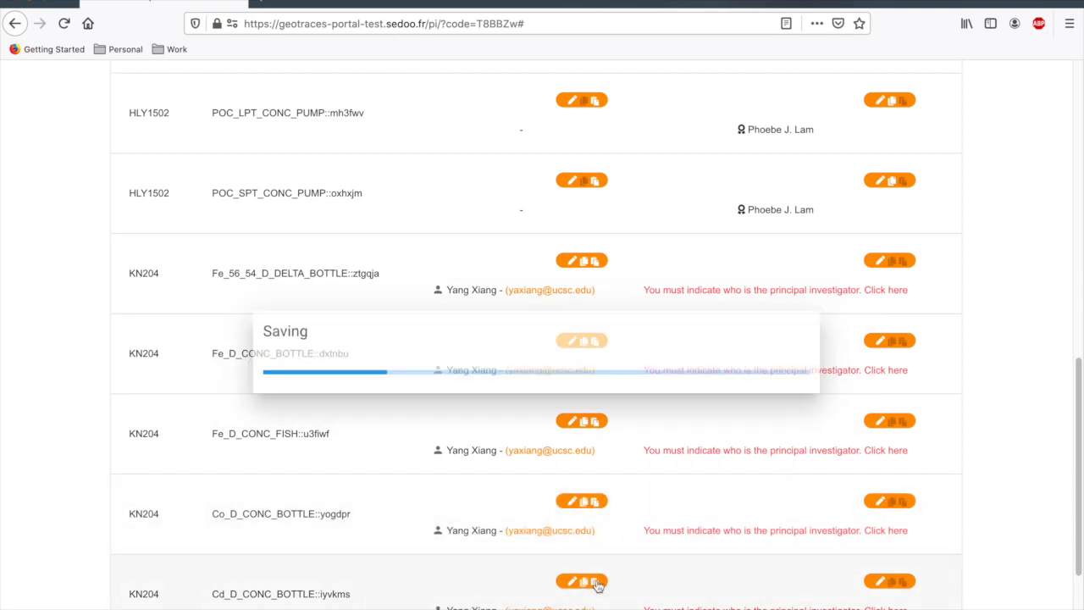
pyautogui.scroll(-3, 596, 584)
pyautogui.click(595, 497)
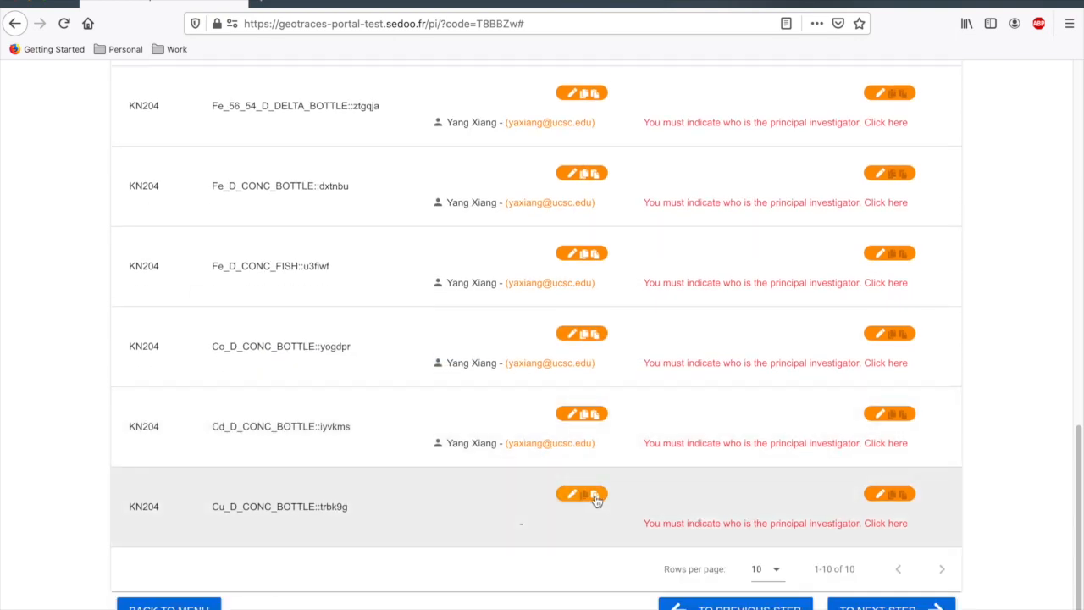
# Assign the logged-in scientist as principal investigator of the KN204 Fe_56_54_D_DELTA_BOTTLE dataset and save.
pyautogui.scroll(2, 595, 500)
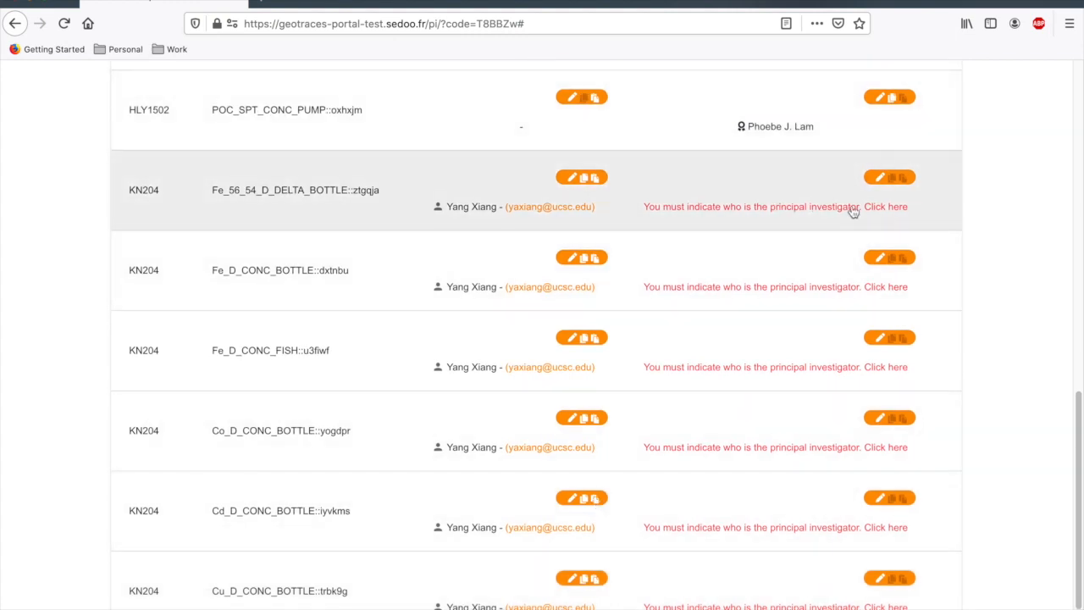
pyautogui.click(879, 179)
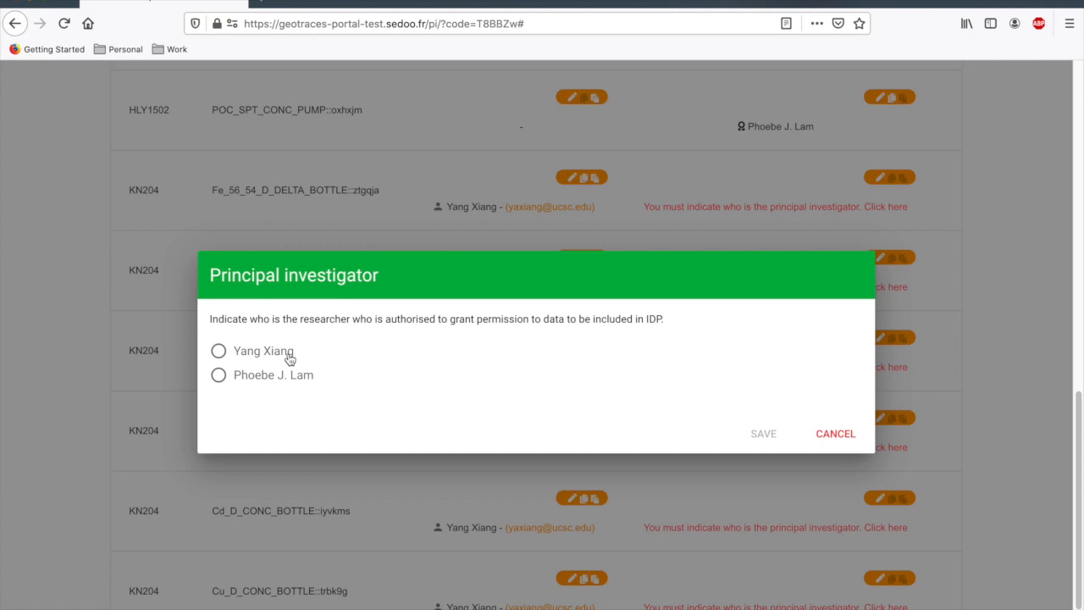
pyautogui.click(250, 380)
pyautogui.click(765, 435)
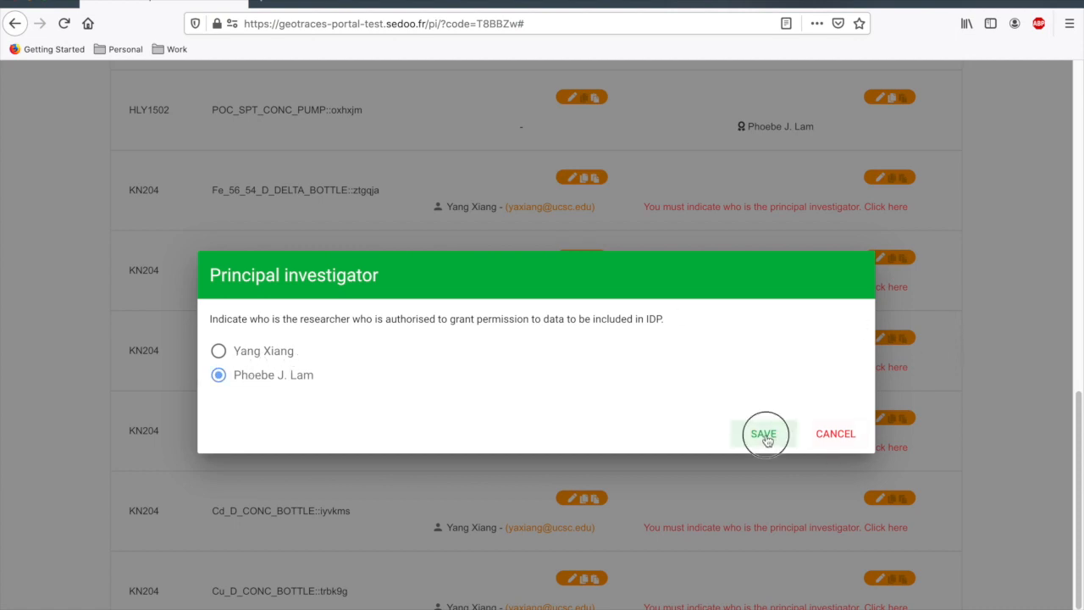
# Copy the principal investigator of Fe_56_54_D_DELTA_BOTTLE to the other five KN204 datasets: Fe_D_CONC_BOTTLE, Fe_D_CONC_FISH, Co, Cd and Cu.
pyautogui.scroll(-6, 765, 433)
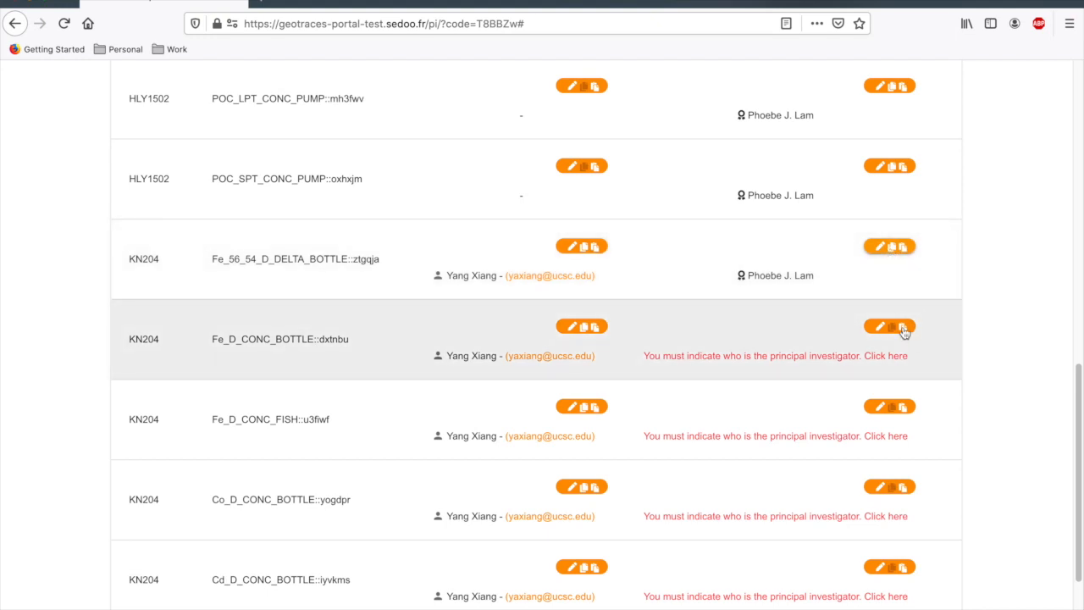
pyautogui.click(902, 329)
pyautogui.click(903, 407)
pyautogui.click(901, 487)
pyautogui.click(902, 570)
pyautogui.scroll(-3, 942, 525)
pyautogui.click(900, 494)
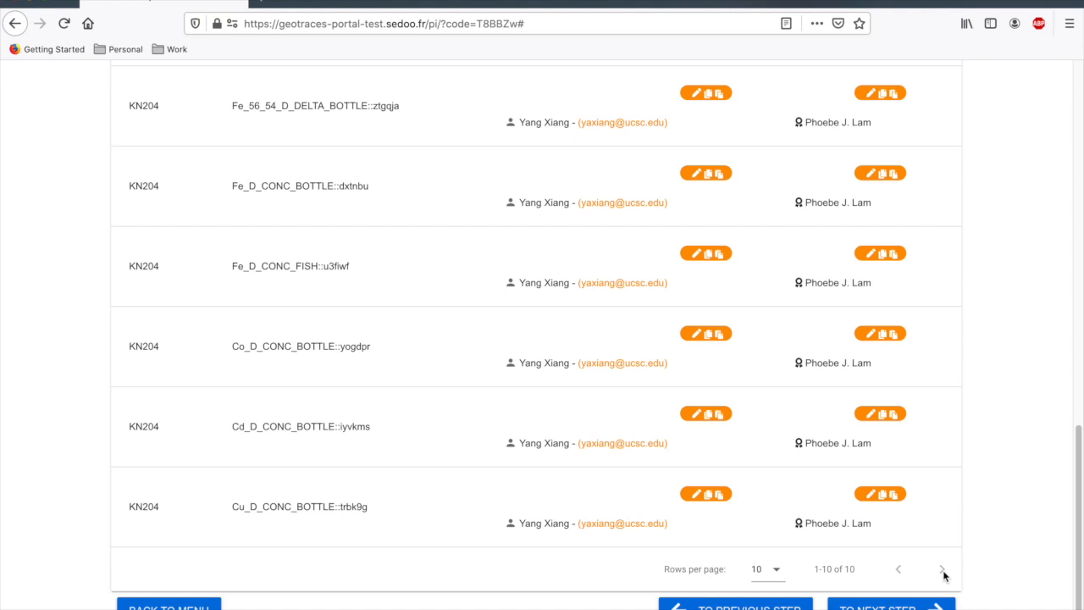
# Continue to Step 3 for generating templates and choose KN204 as the cruise.
pyautogui.scroll(6, 944, 576)
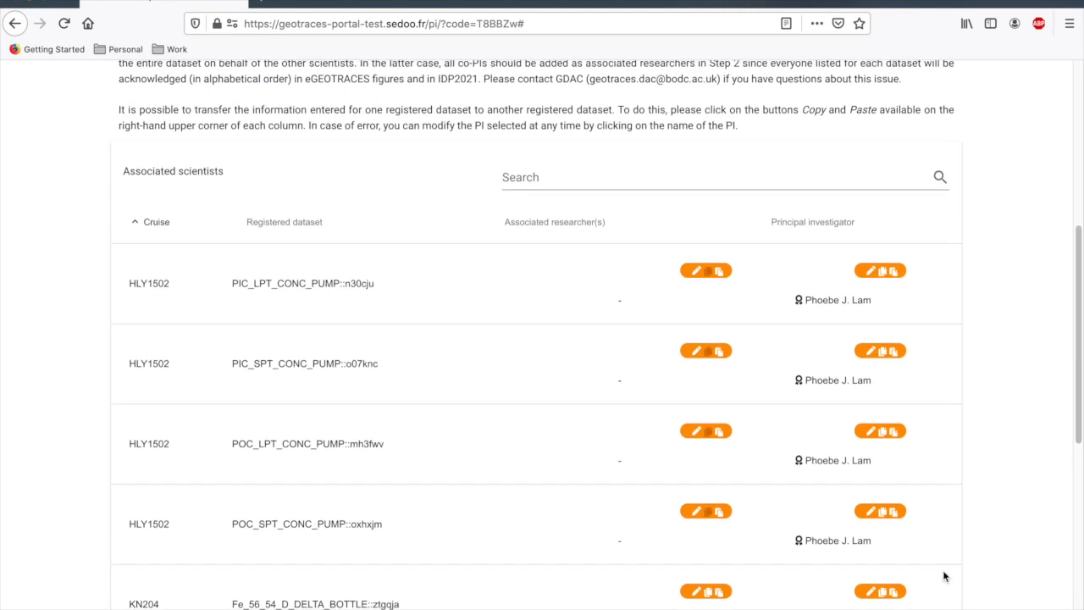
pyautogui.scroll(-6, 944, 576)
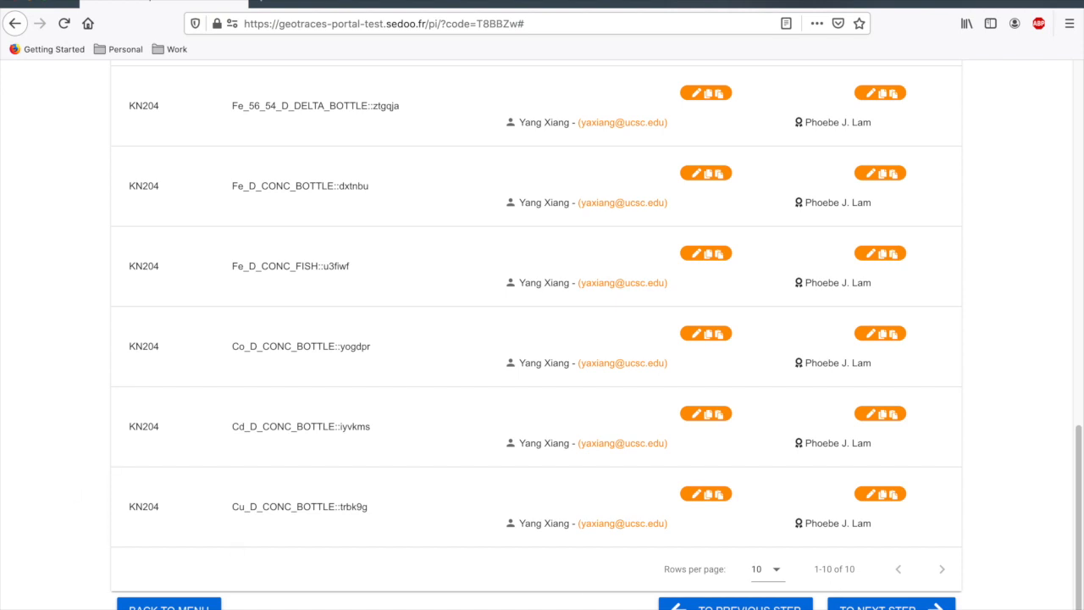
pyautogui.click(876, 602)
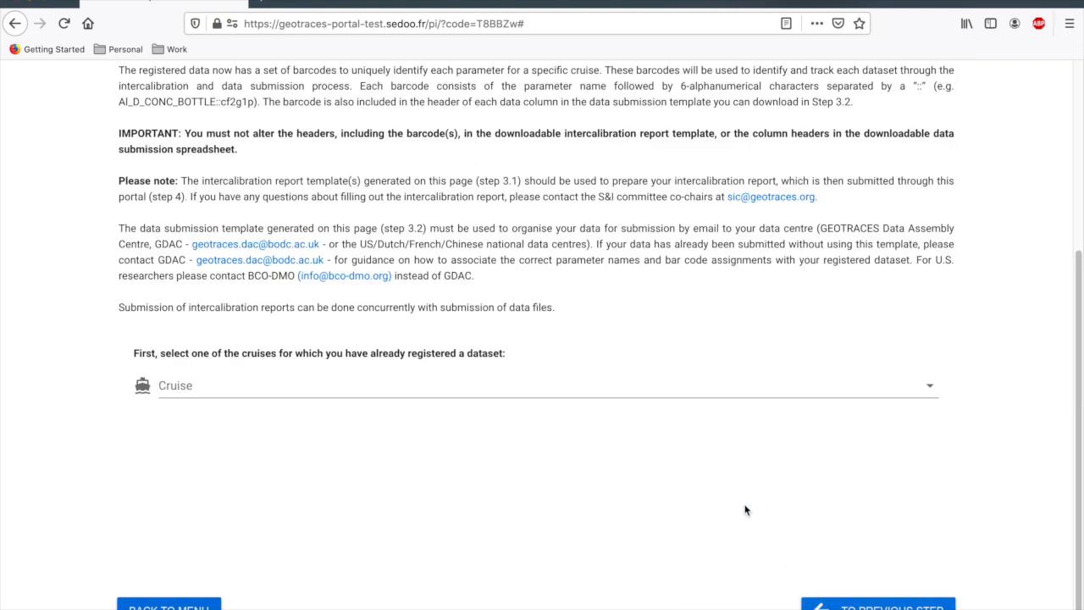
pyautogui.scroll(5, 745, 506)
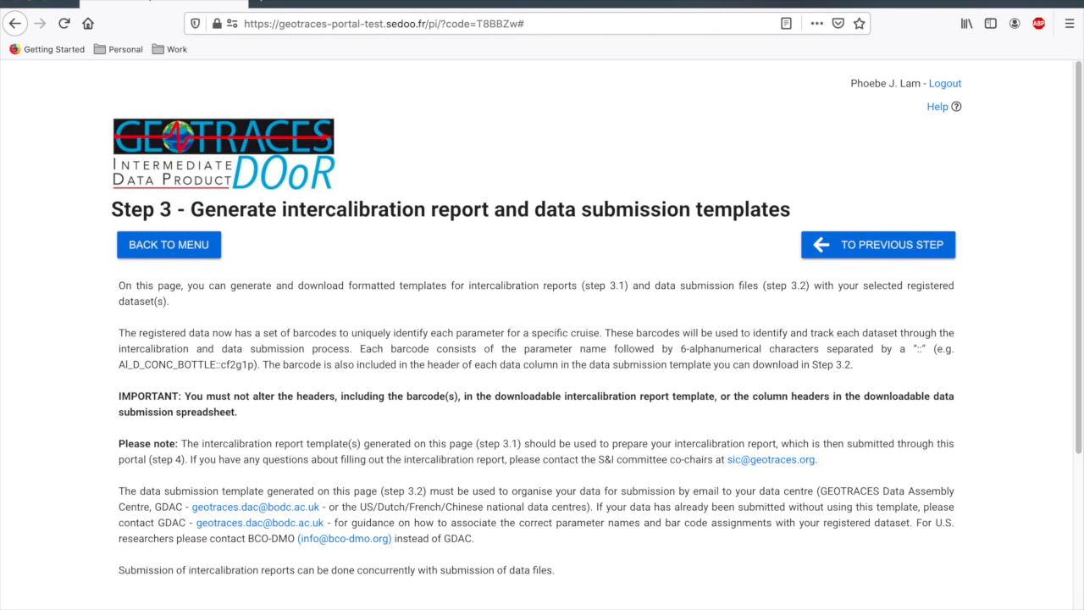
pyautogui.scroll(-3, 307, 425)
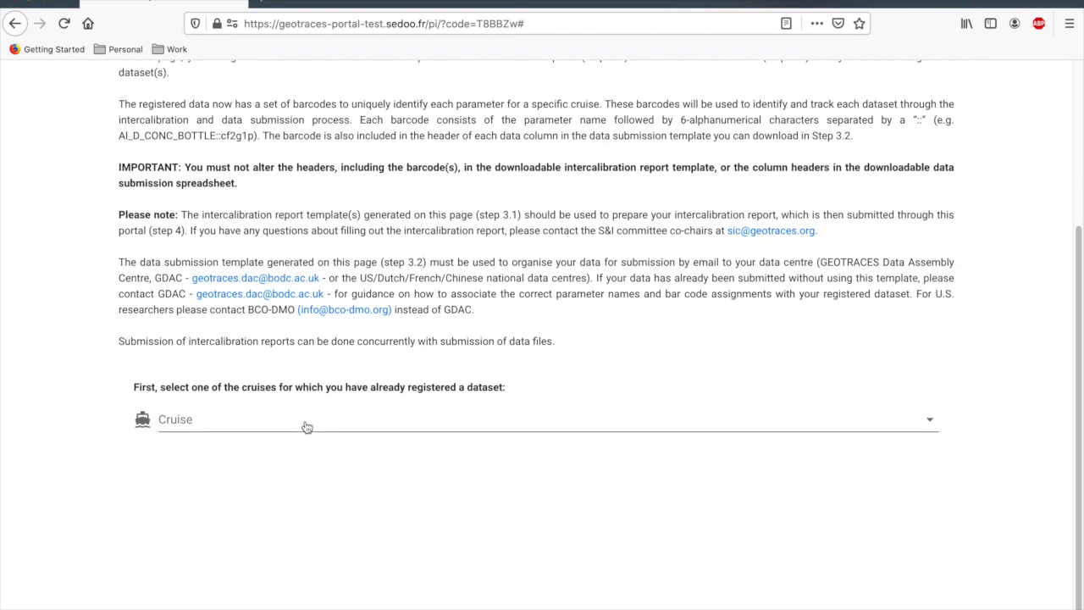
pyautogui.click(290, 420)
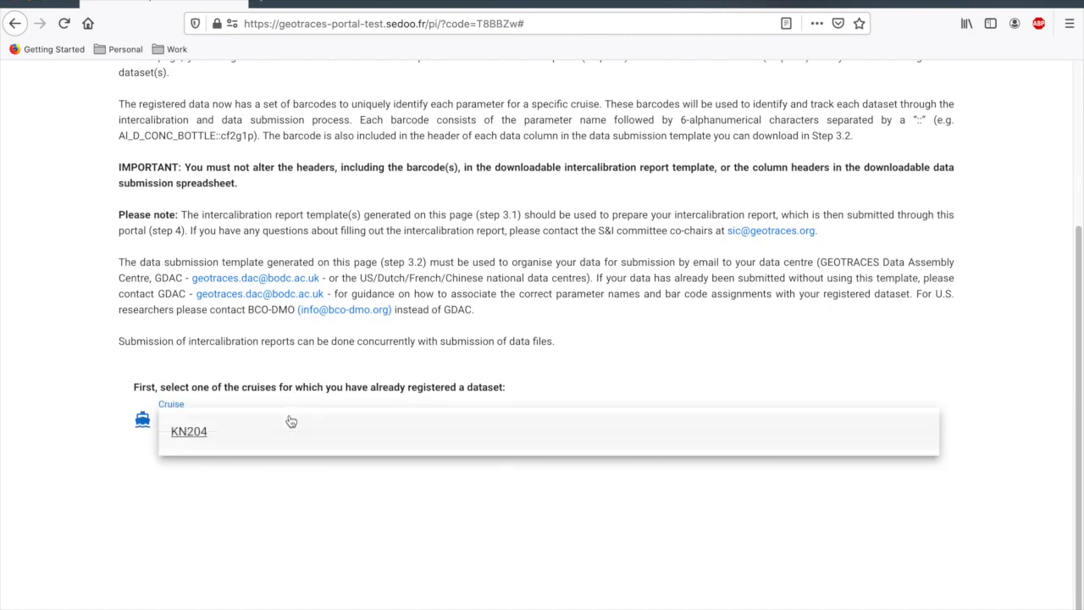
pyautogui.click(187, 435)
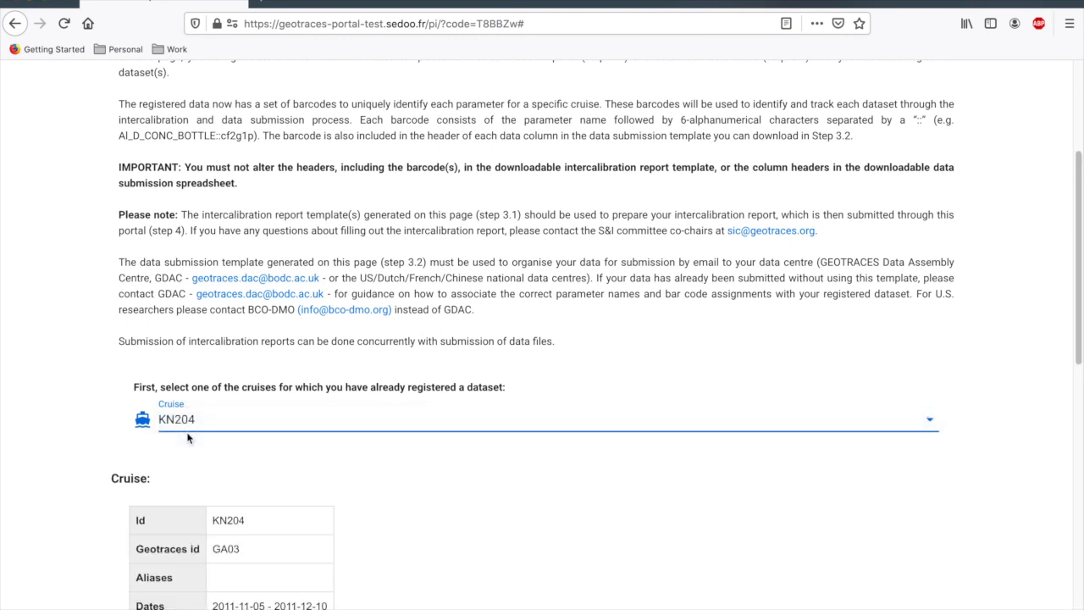
# Group the Fe bottle, Fe fish, Co, Cd and Cu concentration datasets into one intercalibration report template, and download it to open in Microsoft Word.
pyautogui.scroll(-6, 188, 437)
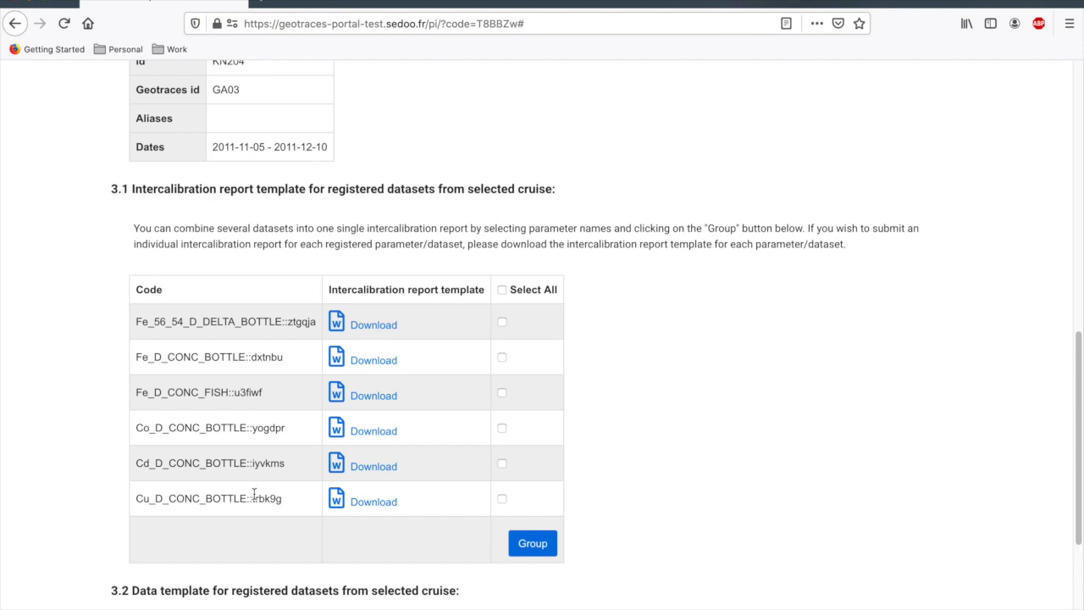
pyautogui.click(502, 358)
pyautogui.click(503, 394)
pyautogui.click(501, 465)
pyautogui.click(500, 431)
pyautogui.click(533, 543)
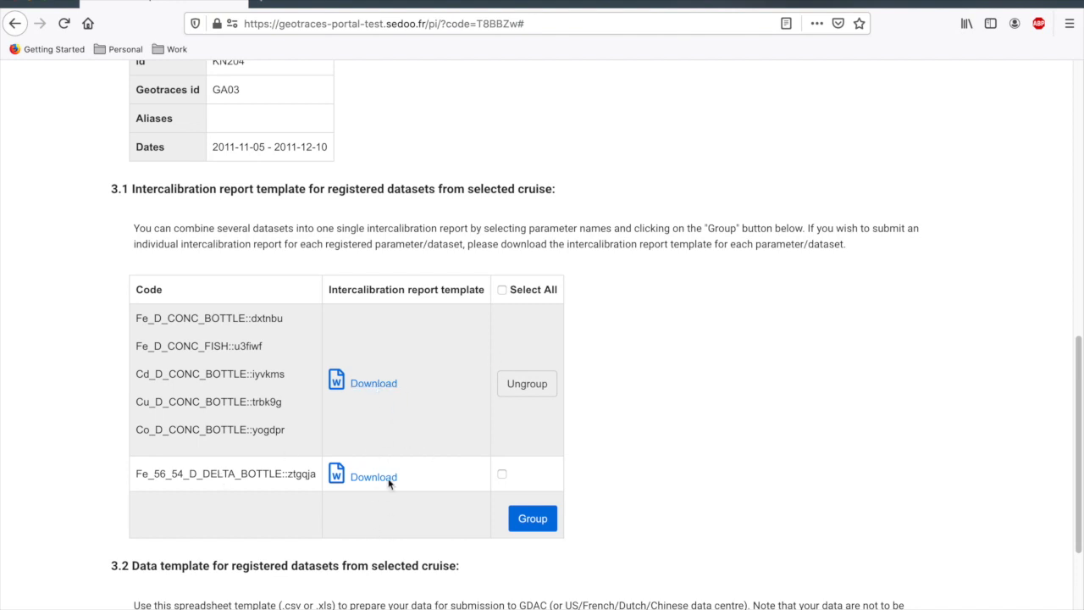
pyautogui.click(373, 386)
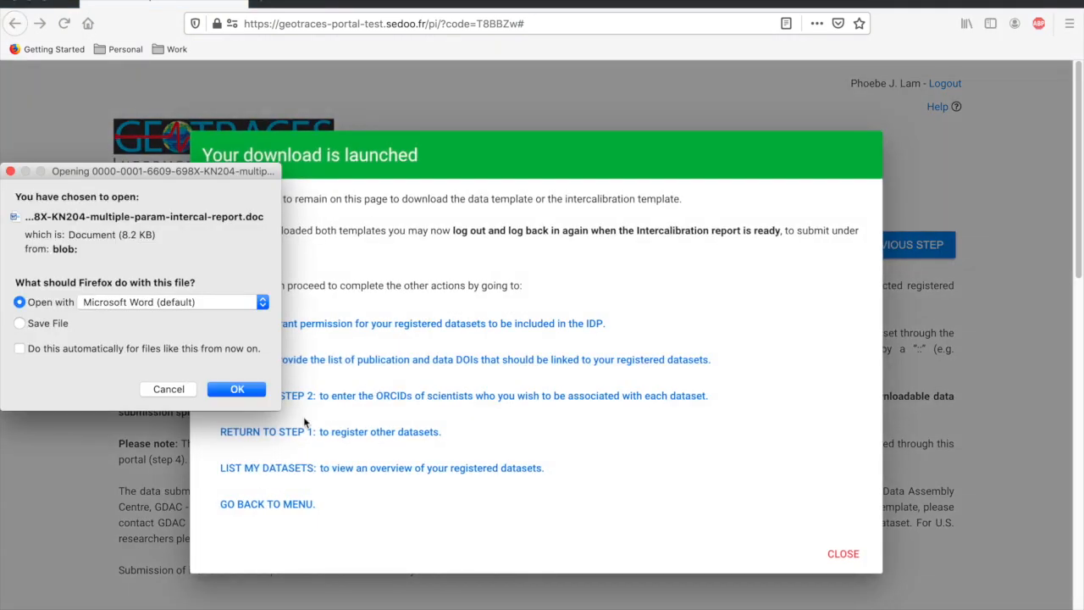
pyautogui.click(237, 390)
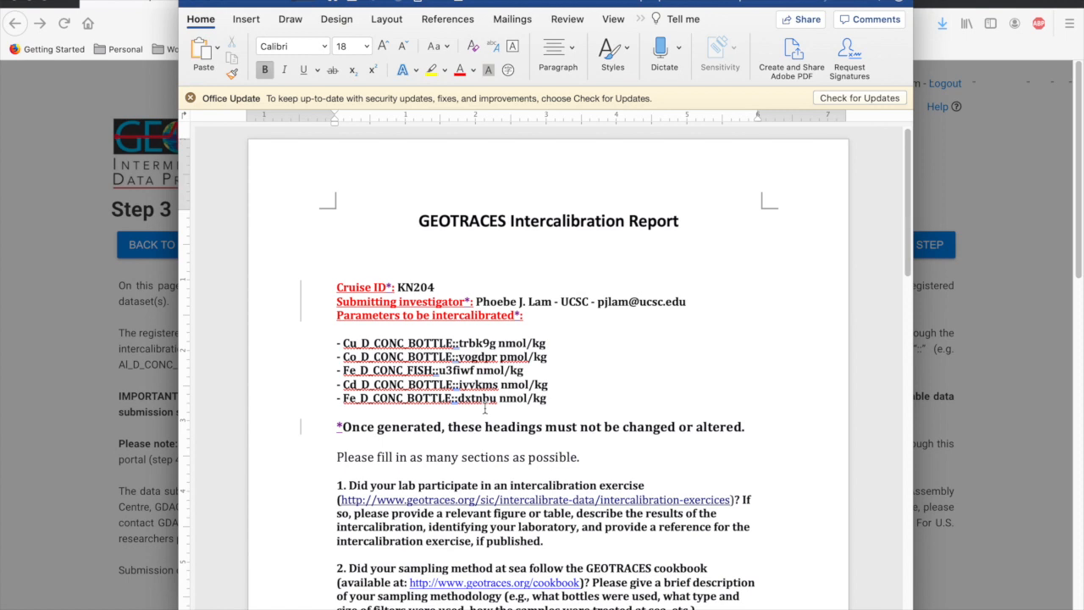
# Examine the headings and questions of the intercalibration report template, and close the document and the portal's download notice.
pyautogui.scroll(-2, 485, 408)
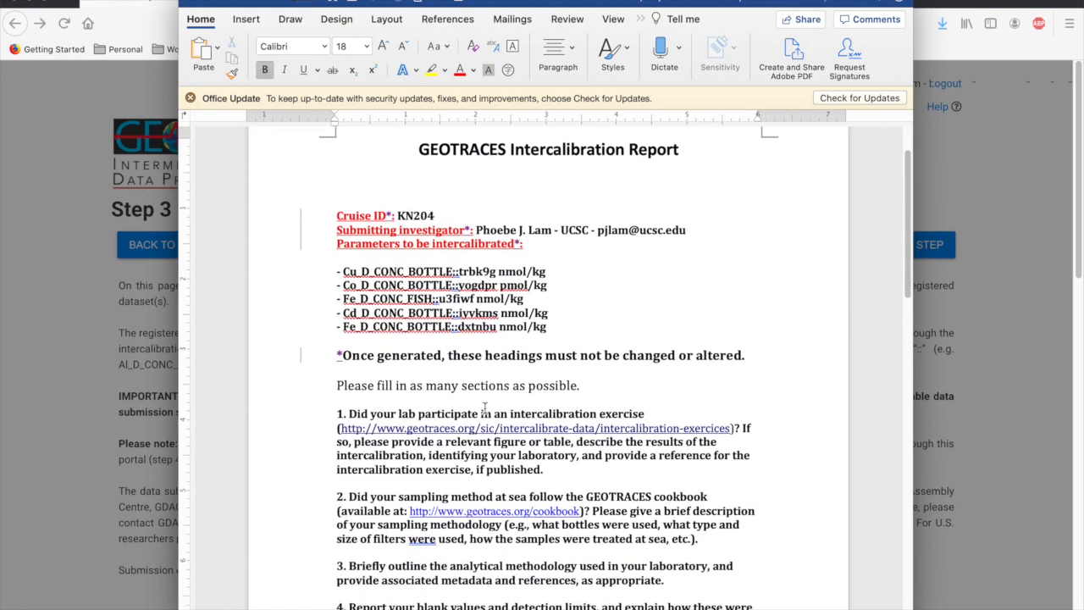
pyautogui.scroll(-2, 486, 409)
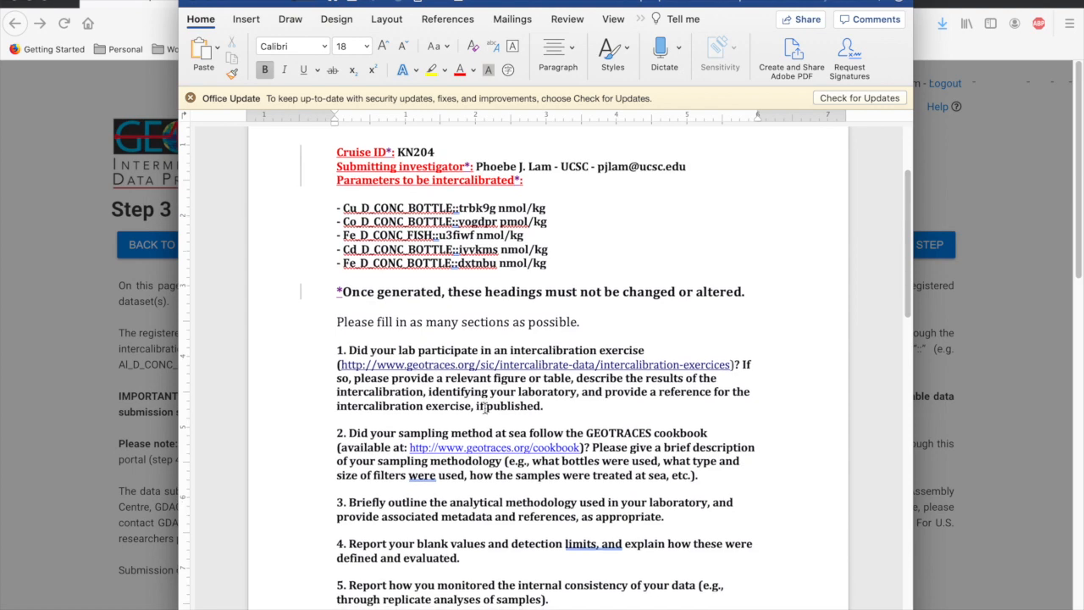
pyautogui.scroll(-15, 386, 339)
pyautogui.scroll(10, 386, 340)
pyautogui.scroll(10, 387, 339)
pyautogui.scroll(-8, 386, 340)
pyautogui.scroll(-1, 386, 340)
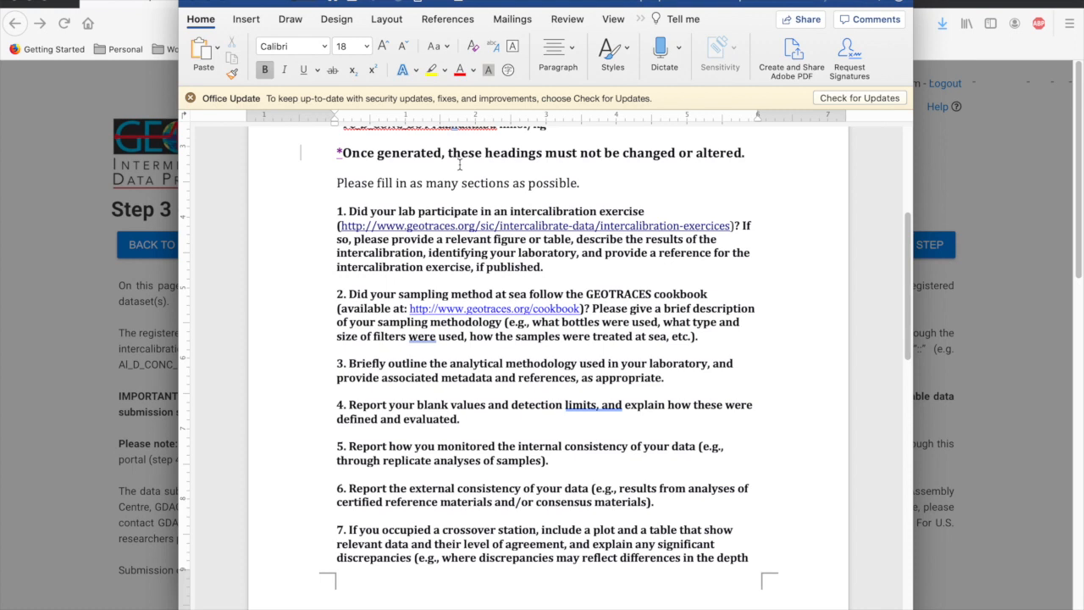
pyautogui.click(193, 3)
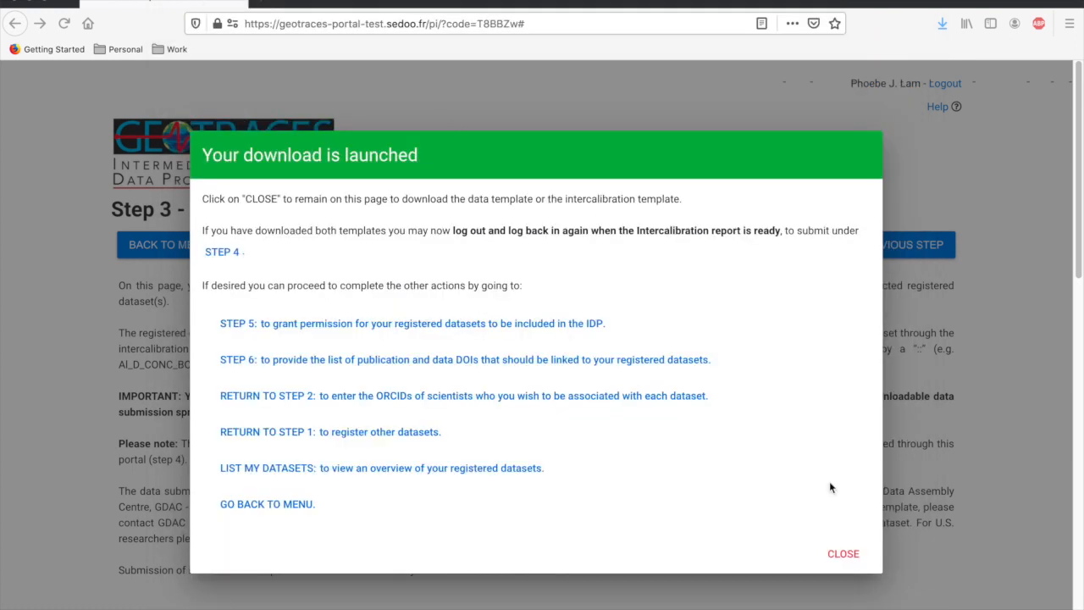
pyautogui.click(844, 554)
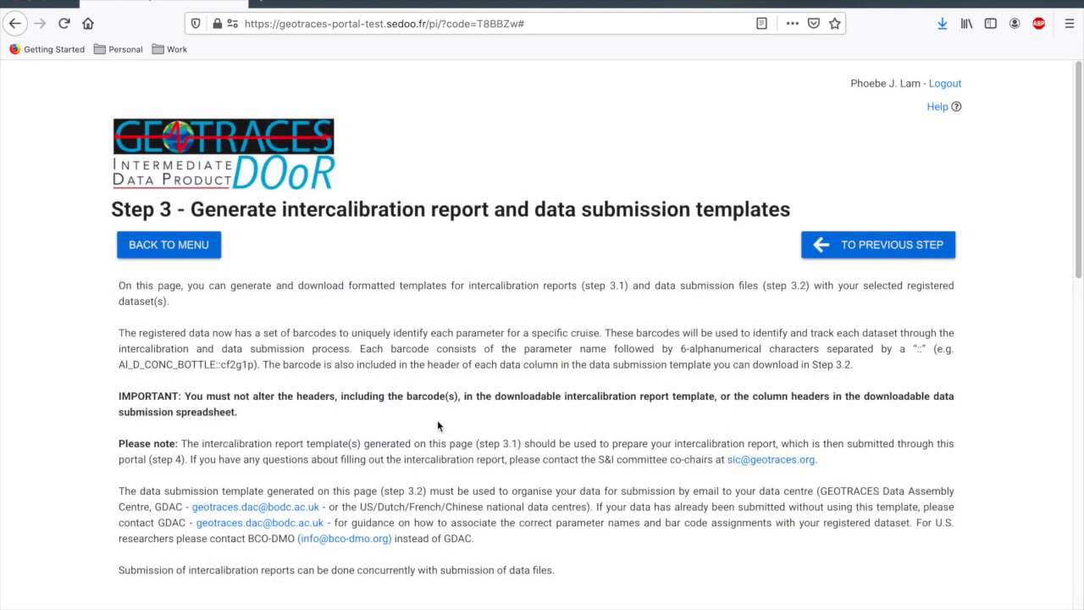
# Download the KN204 data template spreadsheet in .xlsx format and open it in Microsoft Excel.
pyautogui.scroll(-10, 438, 425)
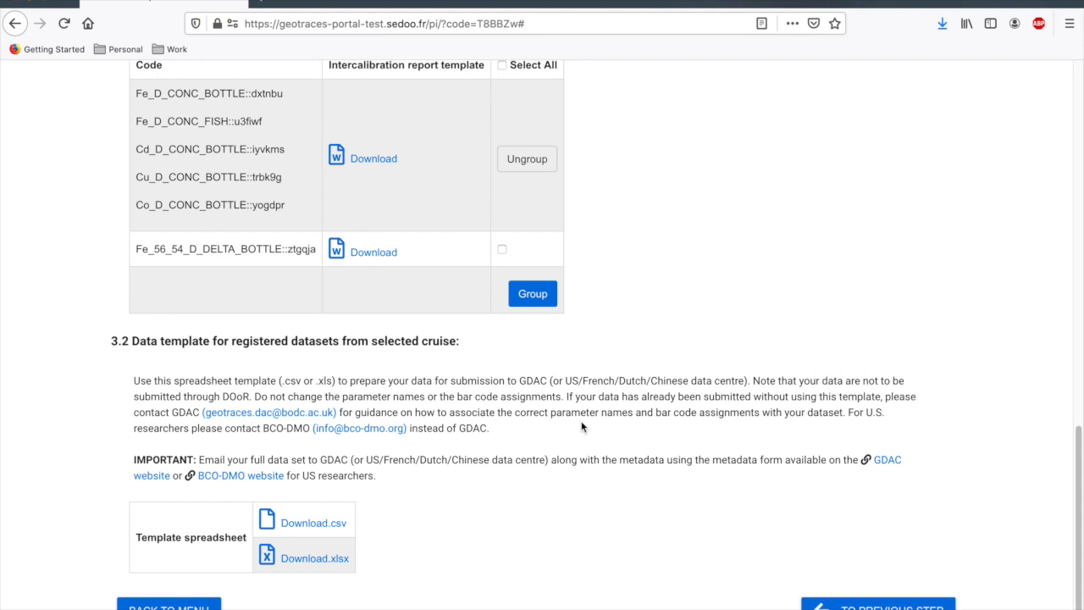
pyautogui.click(306, 557)
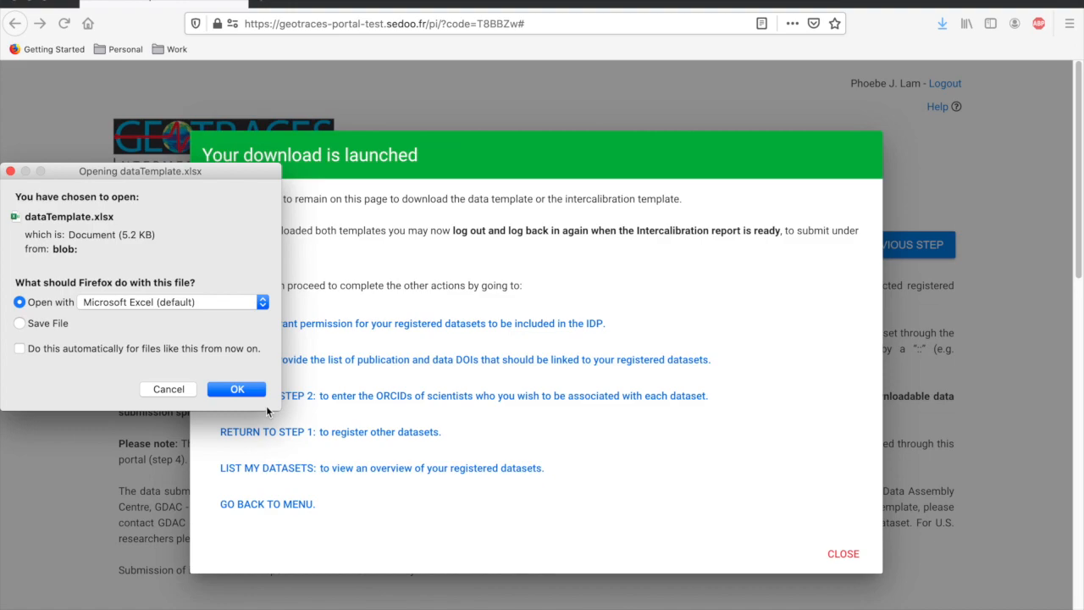
pyautogui.click(237, 388)
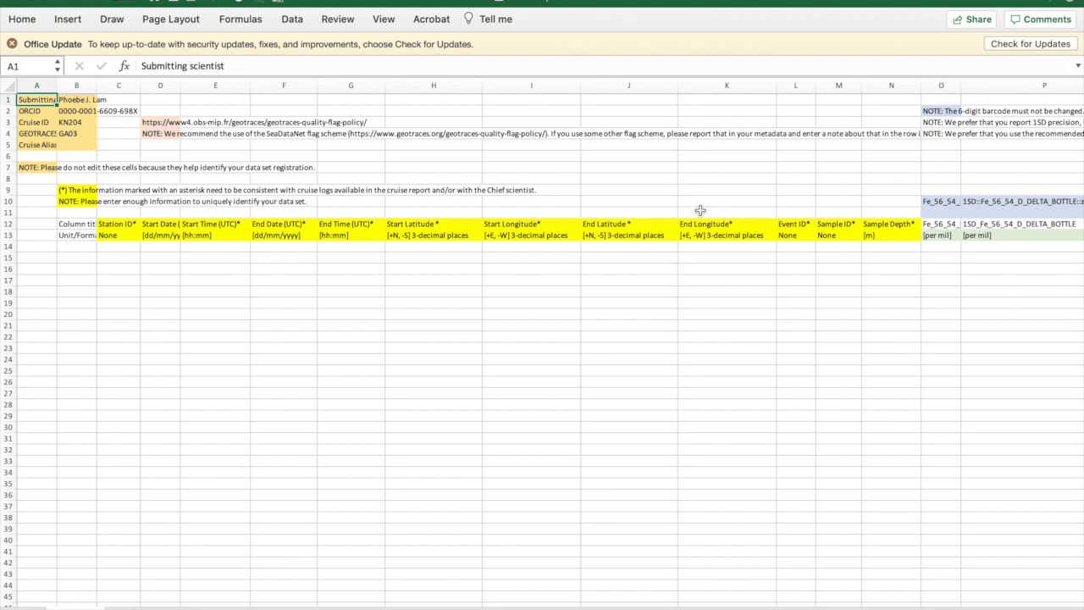
# Widen column O of the data template to fit the full Fe_56_54_D_DELTA_BOTTLE barcode heading.
pyautogui.hscroll(5, 706, 243)
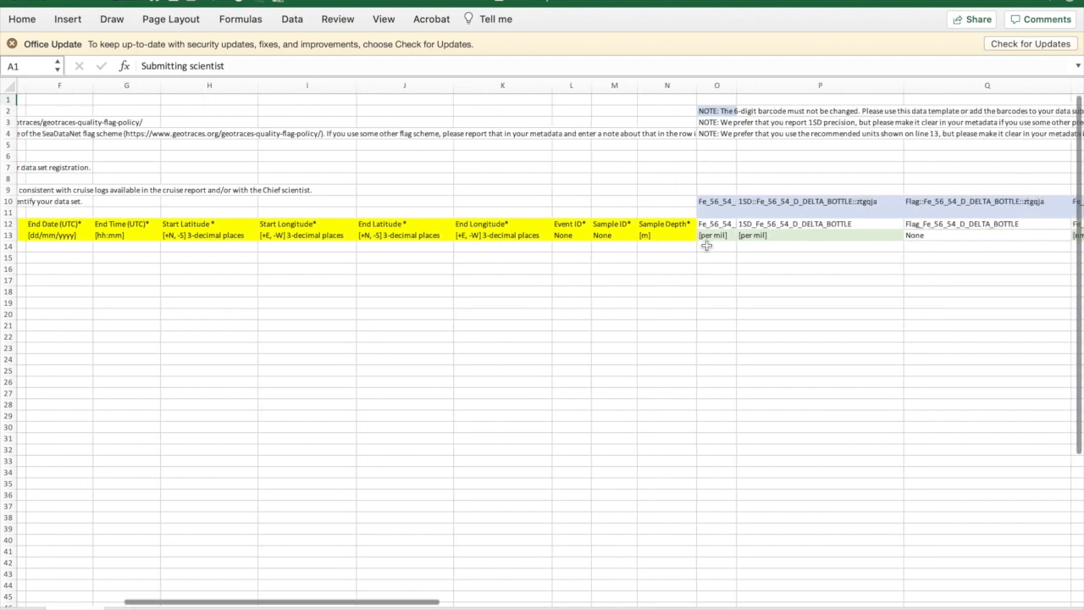
pyautogui.hscroll(5, 706, 244)
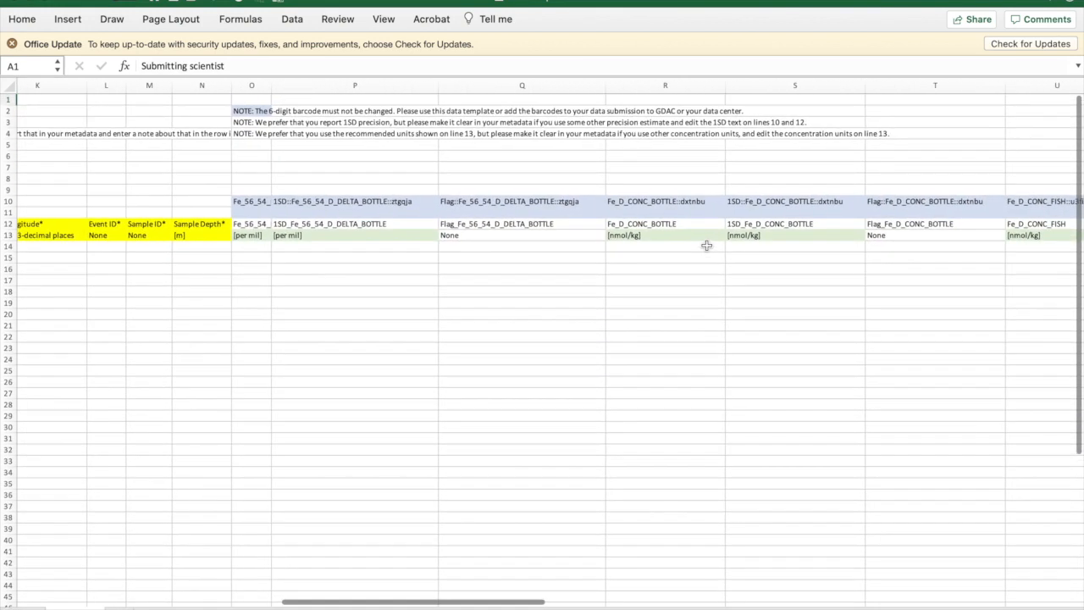
pyautogui.hscroll(3, 706, 245)
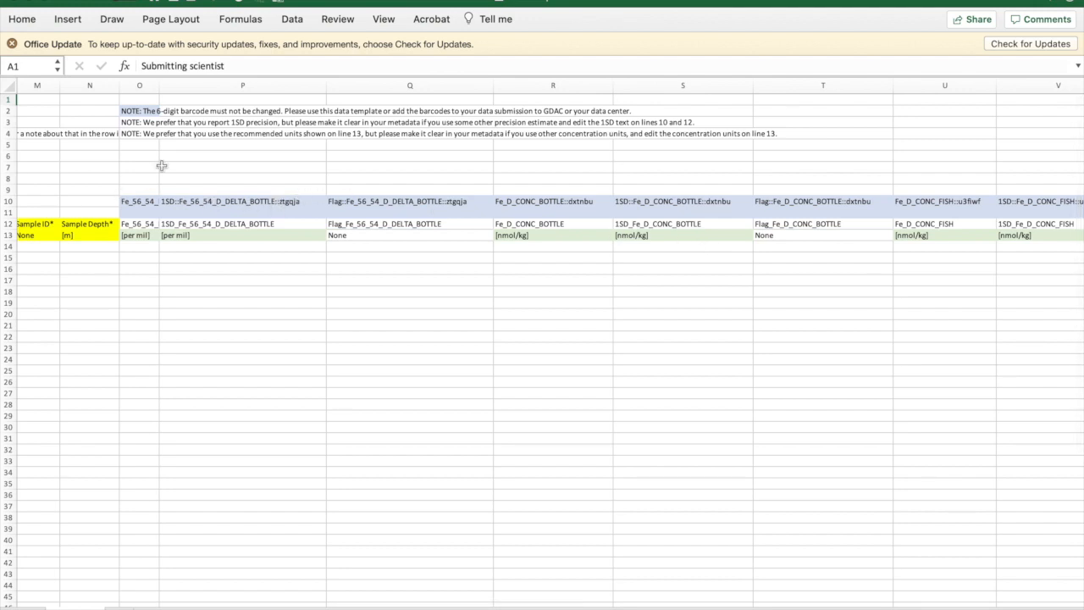
pyautogui.moveTo(159, 85); pyautogui.dragTo(258, 88)
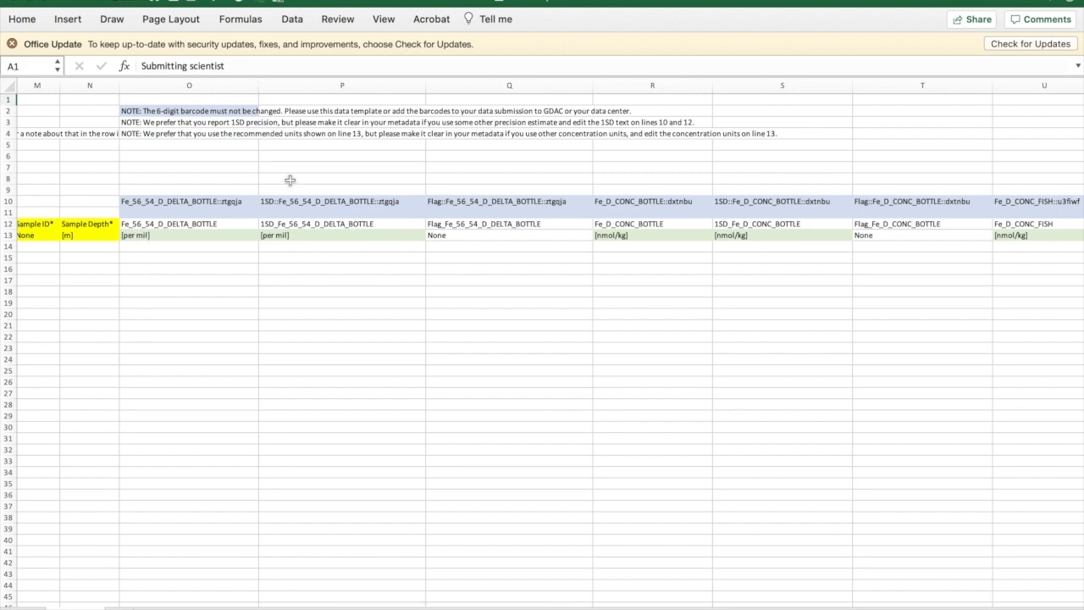
# Examine the barcode, parameter name and unit of Fe_56_54_D_DELTA_BOTTLE in cells O10, O12 and O13.
pyautogui.click(186, 203)
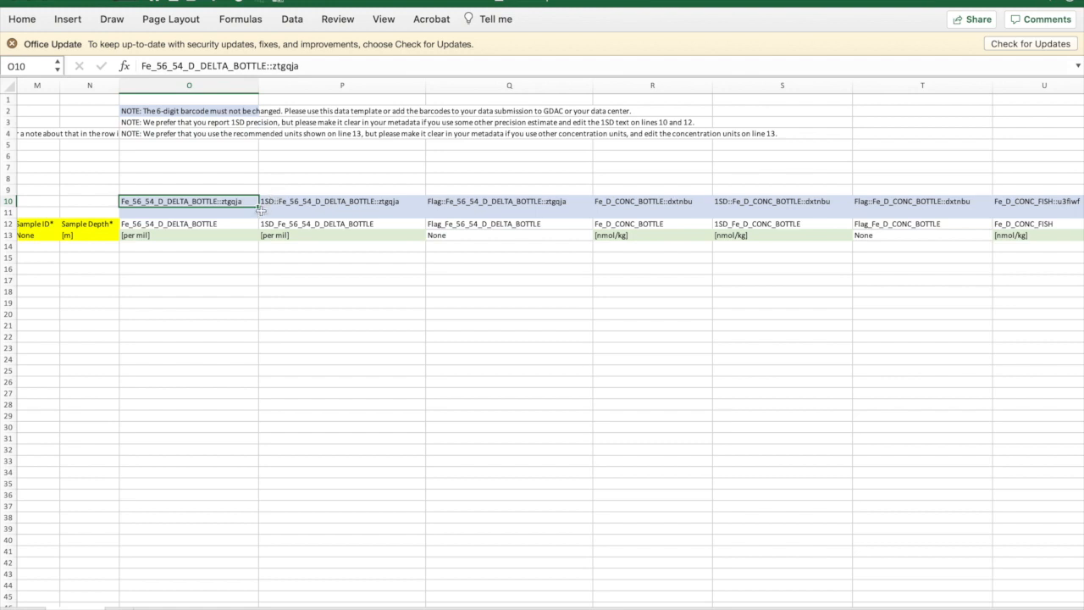
pyautogui.click(210, 223)
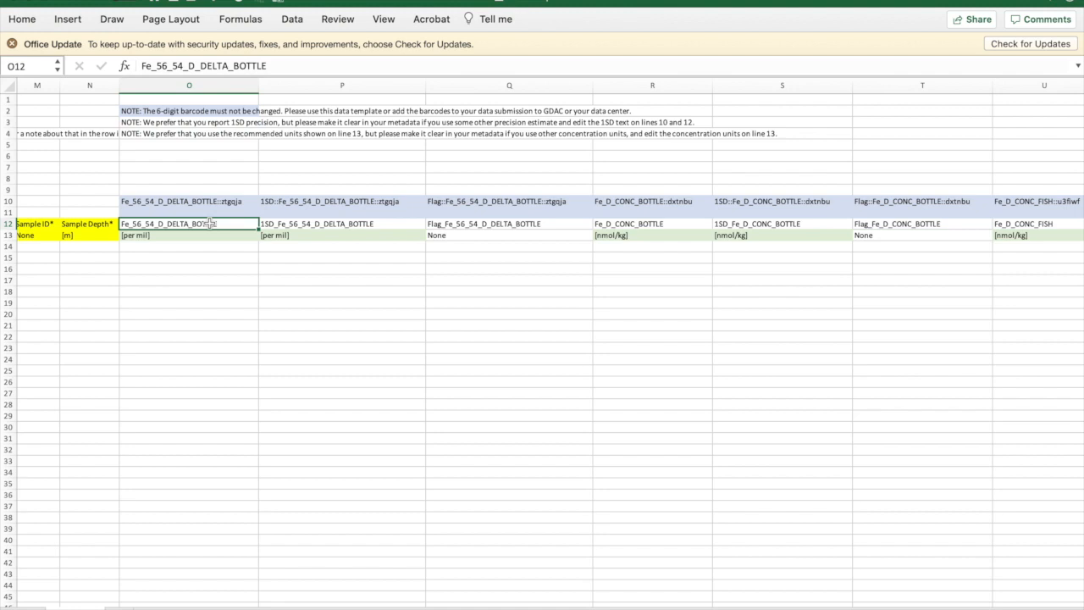
pyautogui.click(204, 234)
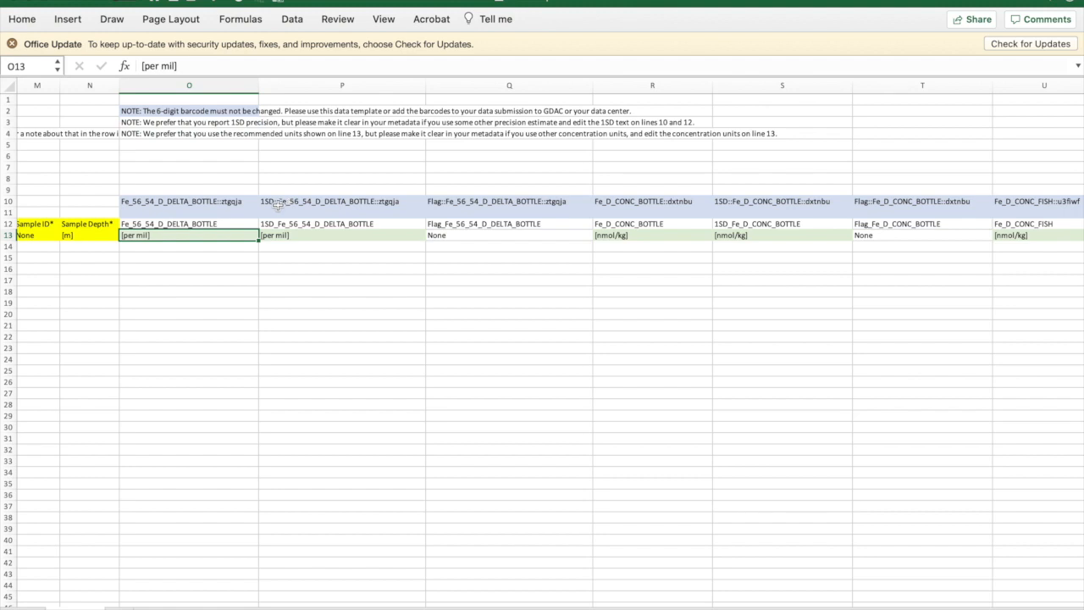
# Change the precision prefix to 2SD in both the barcode cell P10 and the parameter name cell P12 for Fe_56_54_D_DELTA_BOTTLE.
pyautogui.click(265, 202)
pyautogui.doubleClick(262, 200)
pyautogui.press('BackSpace')
pyautogui.write('2')
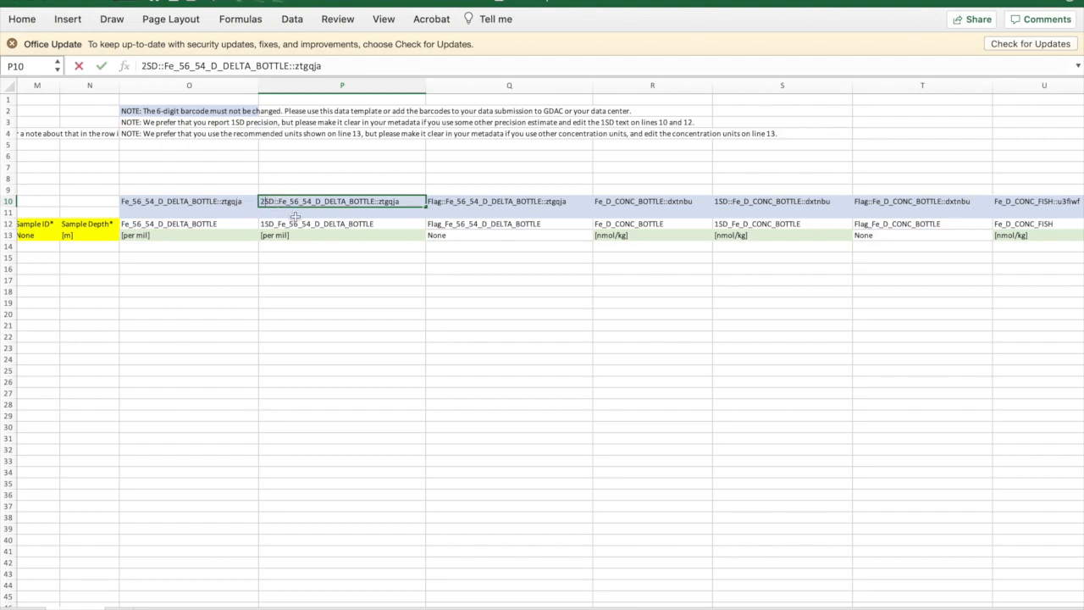
pyautogui.click(350, 303)
pyautogui.doubleClick(267, 224)
pyautogui.press('BackSpace')
pyautogui.write('2')
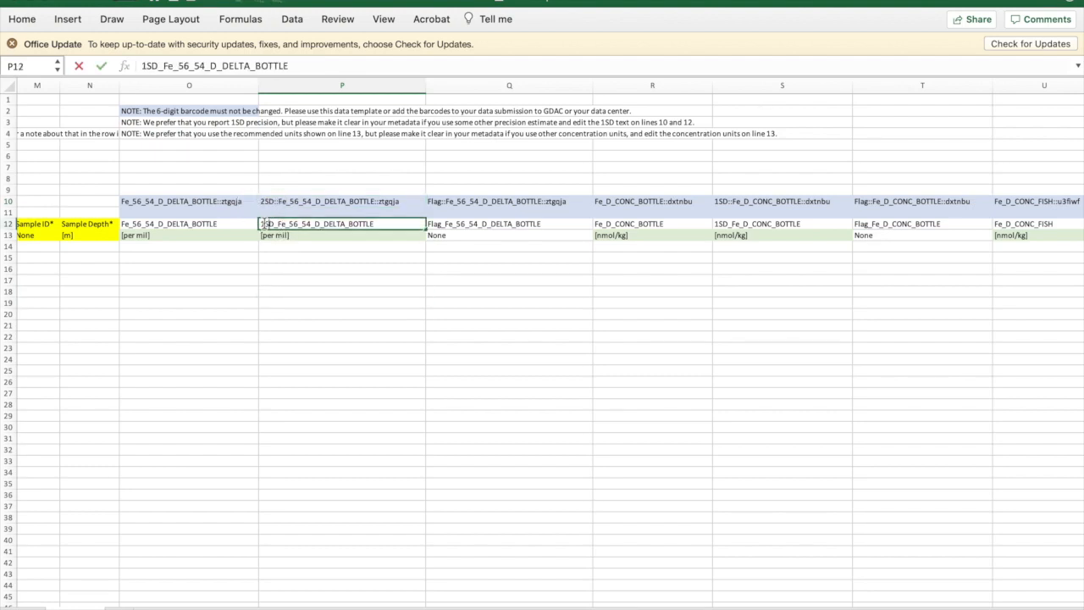
pyautogui.click(344, 284)
# Examine the precision unit in cell P13 and the note on the quality flag scheme in cell D4.
pyautogui.click(283, 235)
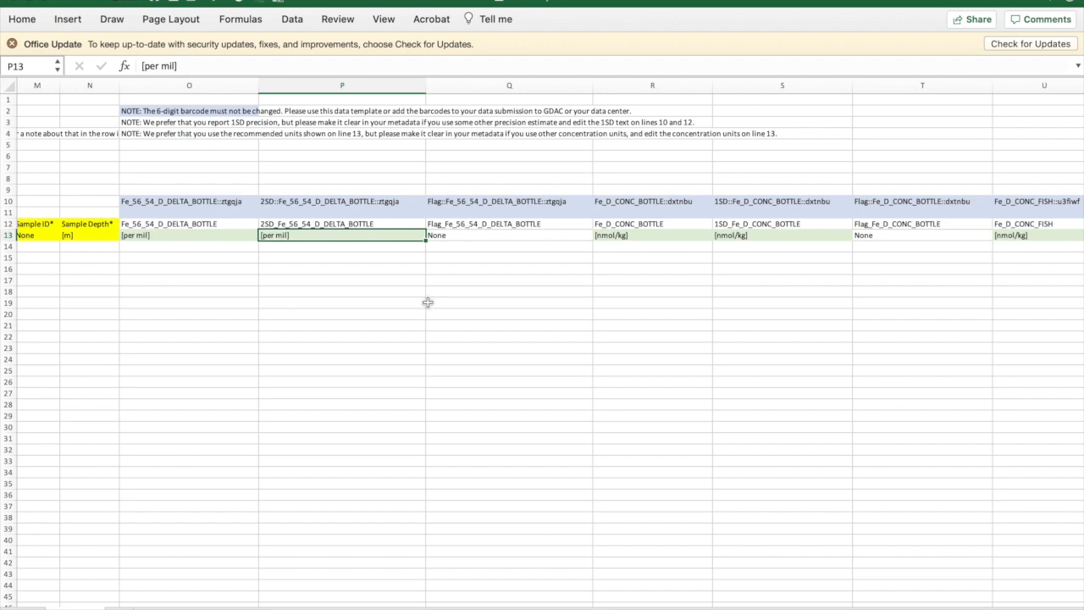
pyautogui.hscroll(-5, 427, 302)
pyautogui.hscroll(-10, 427, 302)
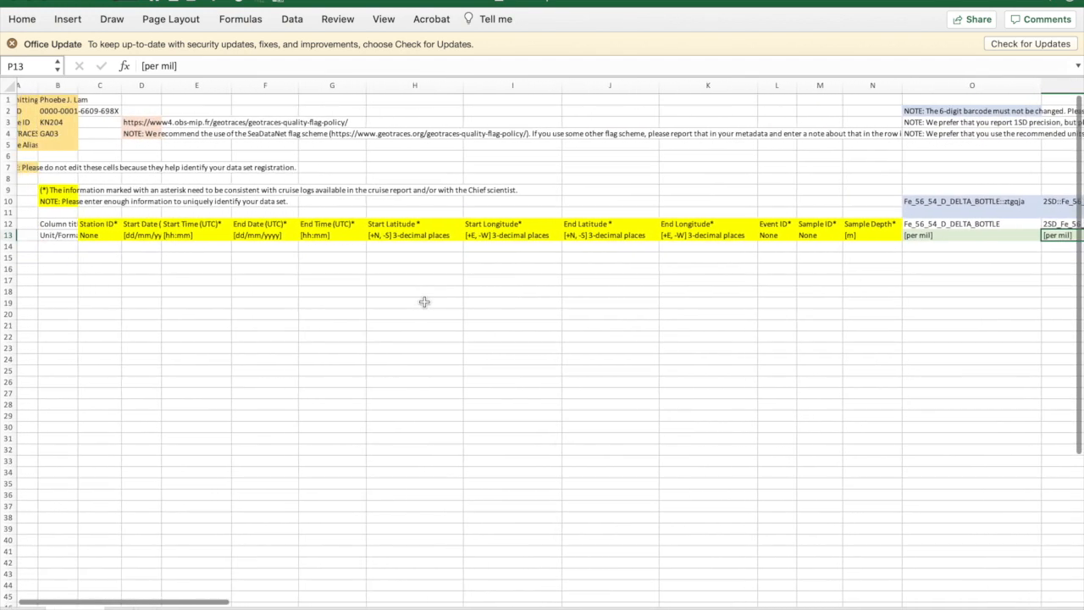
pyautogui.click(145, 134)
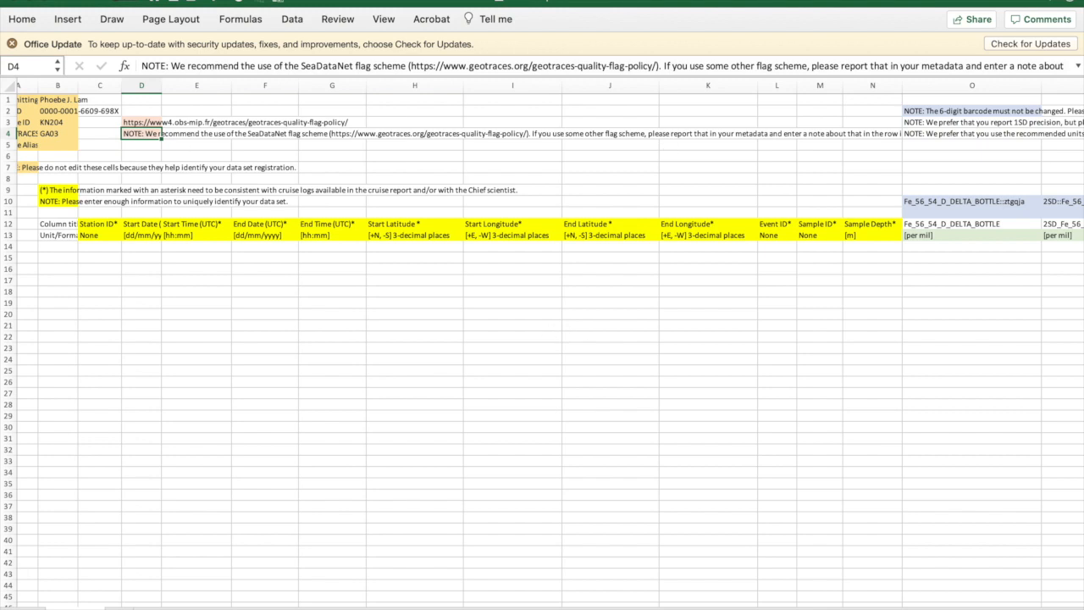
# Close the data template without saving, dismiss the portal's download notice and return to the portal's main menu.
pyautogui.click(19, 4)
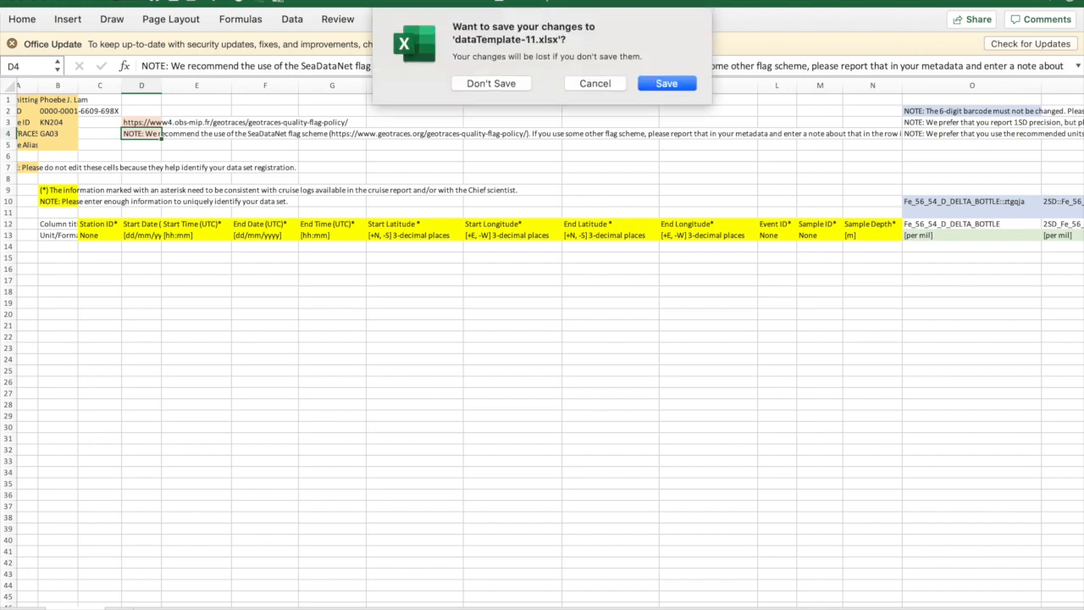
pyautogui.click(490, 84)
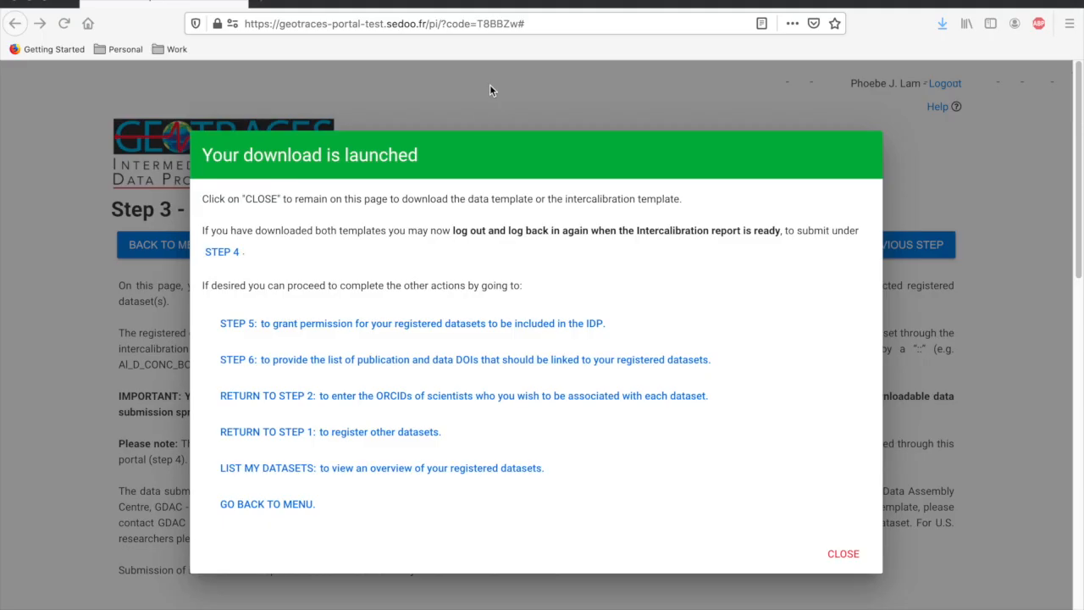
pyautogui.click(830, 556)
pyautogui.click(313, 506)
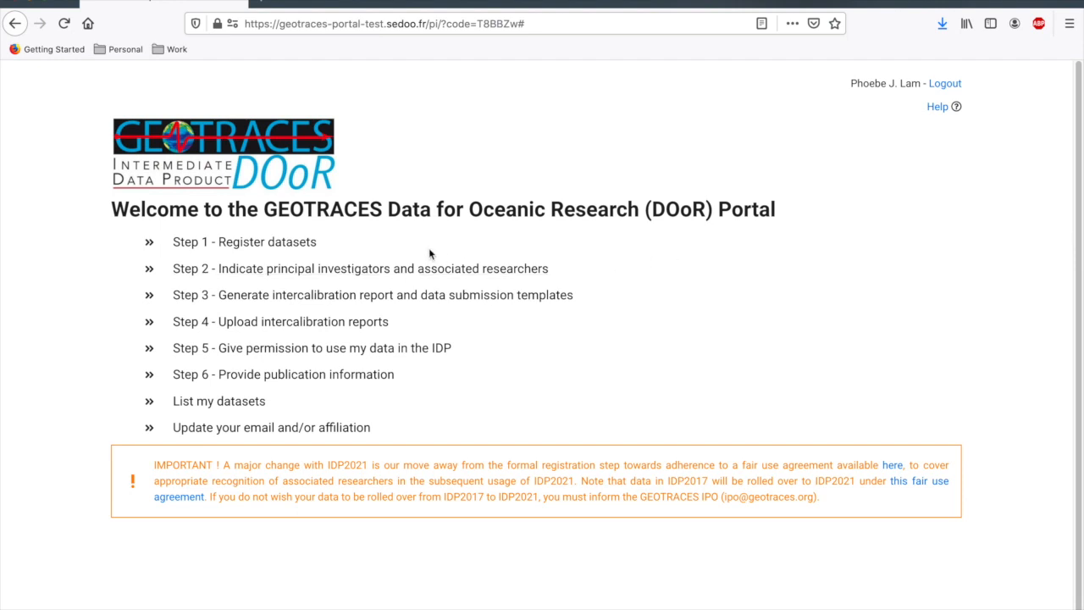
# Go to Step 4 for uploading intercalibration reports and select the cruise KN204.
pyautogui.click(233, 330)
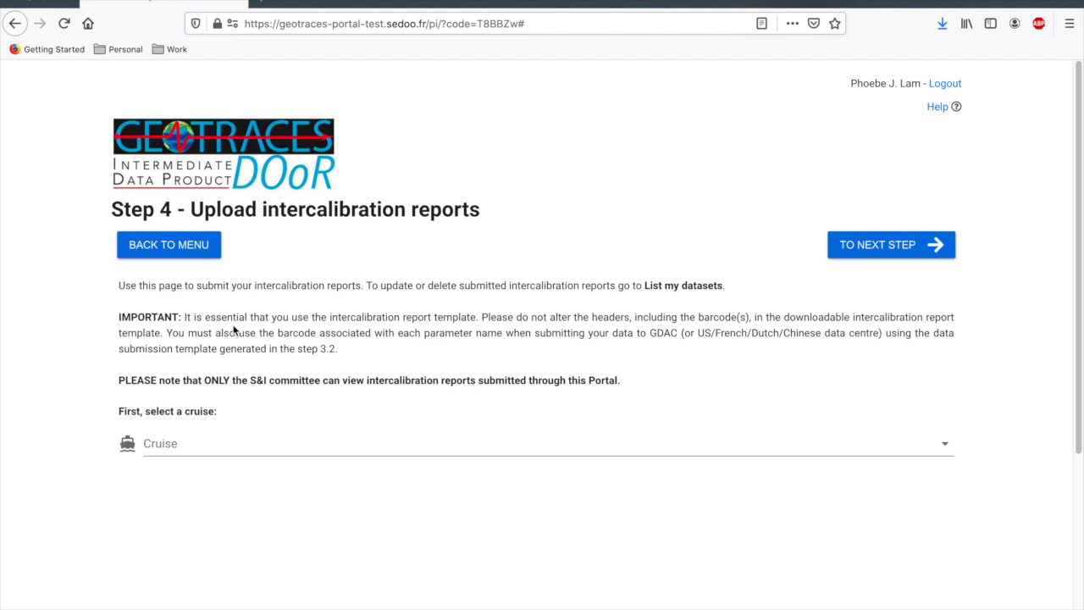
pyautogui.scroll(-1, 200, 450)
pyautogui.click(204, 438)
pyautogui.click(164, 450)
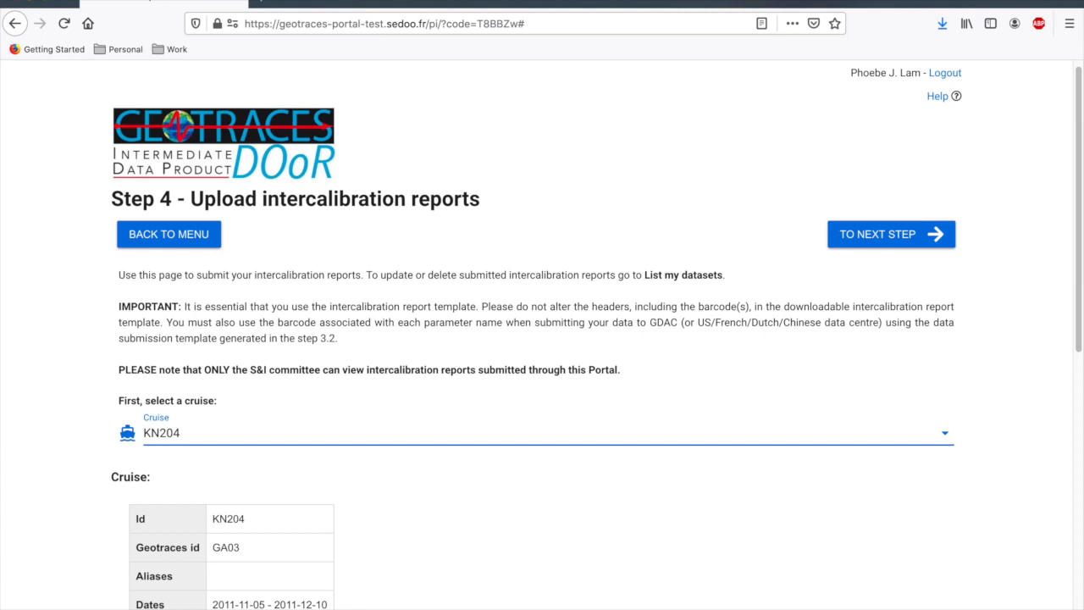
# Include the registered datasets Fe_D_CONC_BOTTLE, Fe_D_CONC_FISH, Co_D_CONC_BOTTLE, Cd_D_CONC_BOTTLE and Cu_D_CONC_BOTTLE in the intercalibration report upload.
pyautogui.scroll(-5, 406, 496)
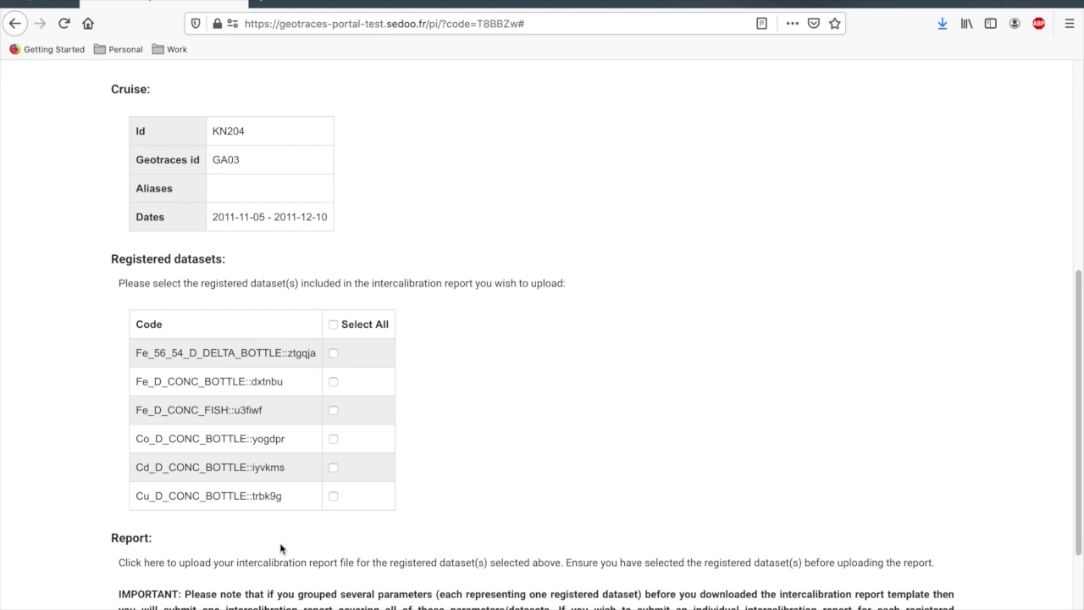
pyautogui.click(335, 410)
pyautogui.click(334, 440)
pyautogui.click(336, 469)
pyautogui.click(334, 498)
pyautogui.scroll(-3, 652, 339)
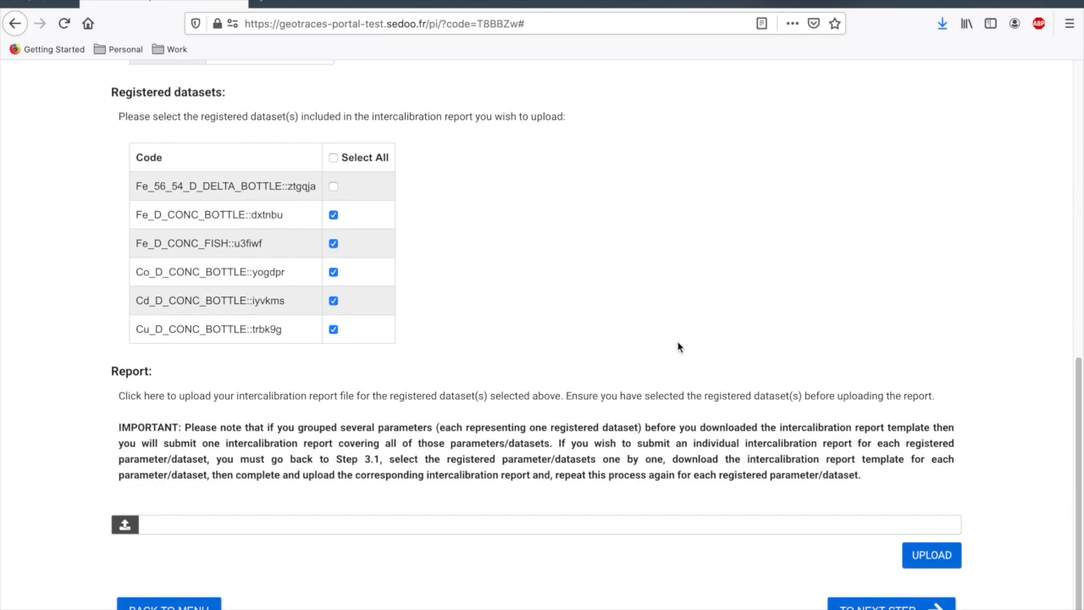
# Upload GEOTRACES DOoR portal User Guide 12JUL2020.pdf as the intercalibration report for the selected datasets and close the upload notices.
pyautogui.click(931, 557)
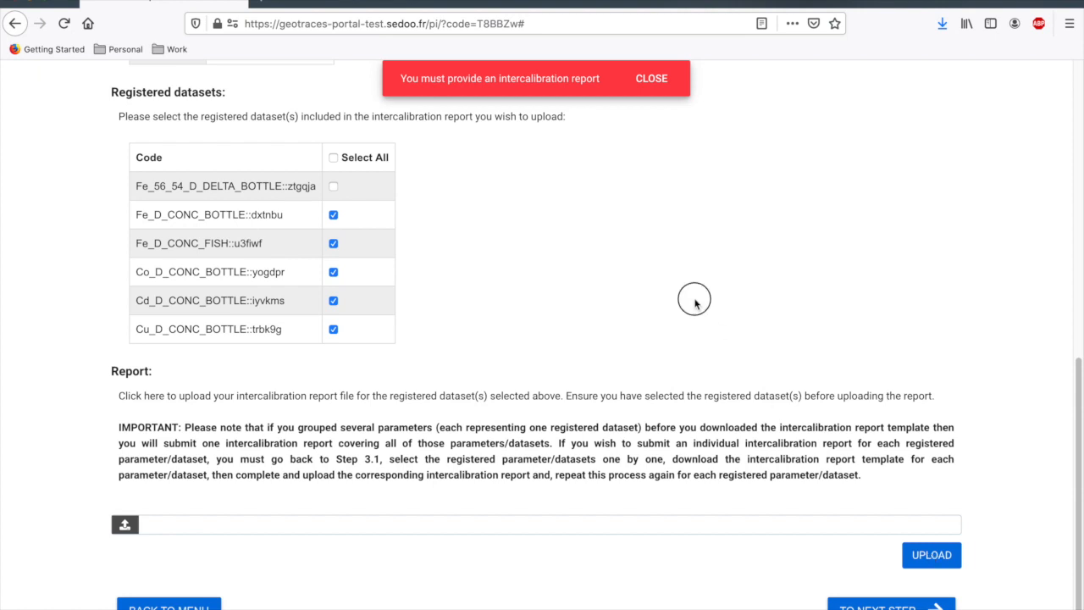
pyautogui.click(125, 526)
pyautogui.click(125, 526)
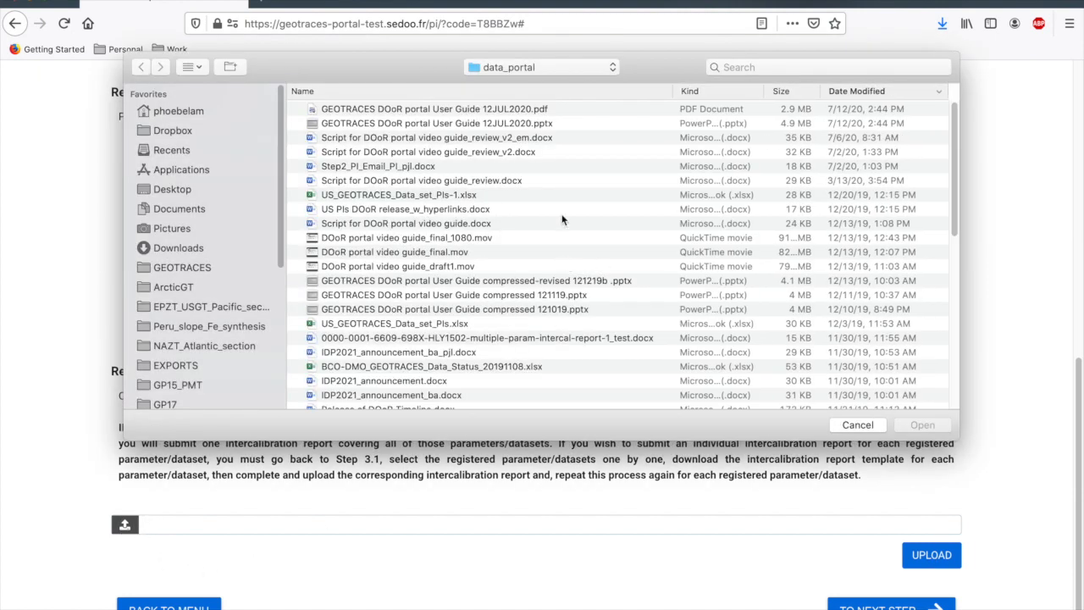
pyautogui.doubleClick(457, 110)
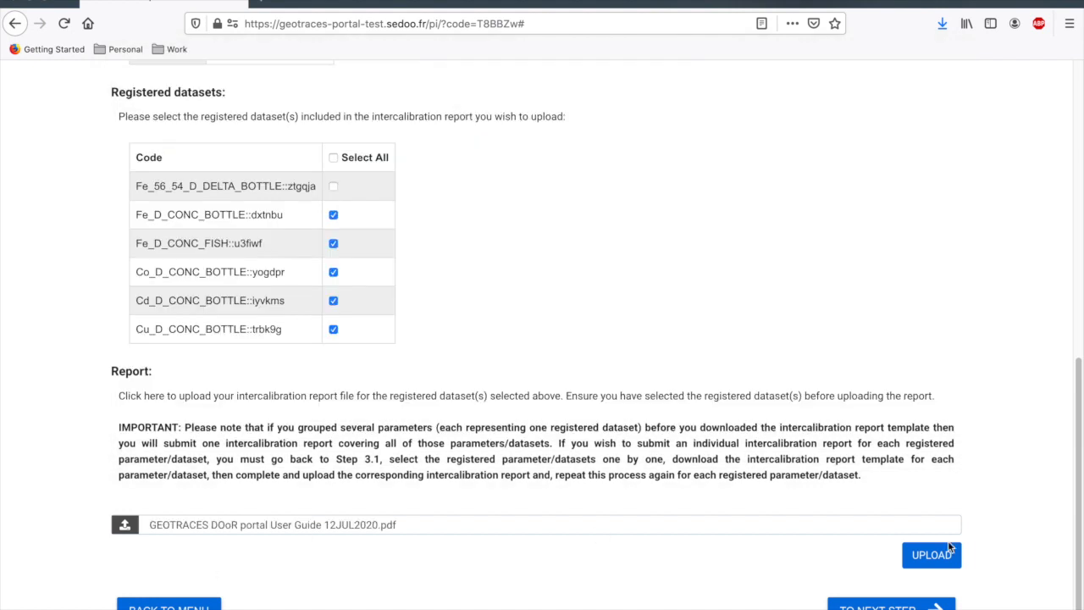
pyautogui.click(929, 555)
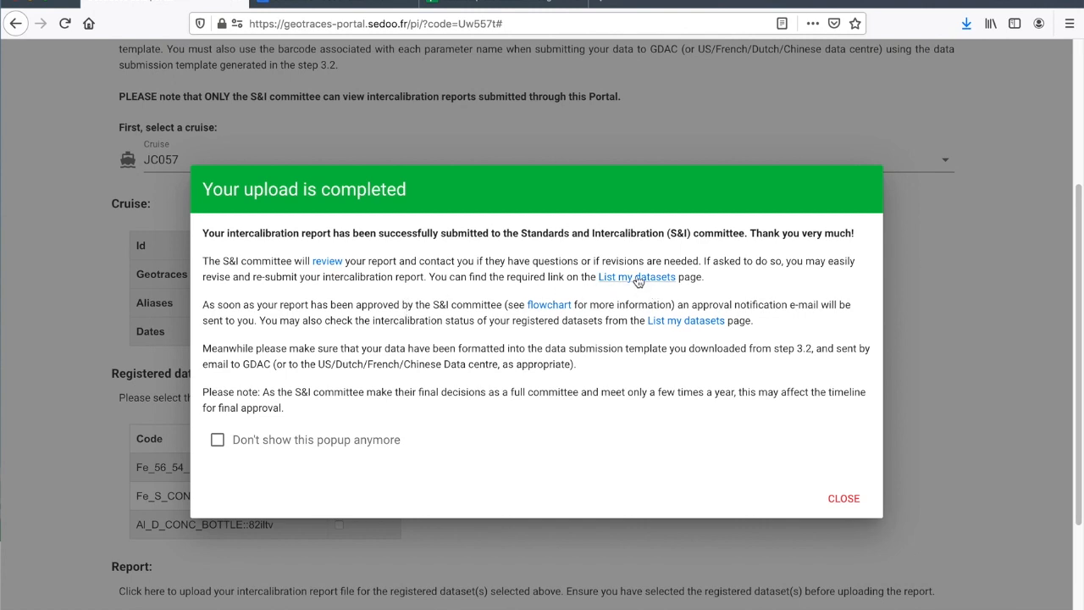
pyautogui.click(847, 500)
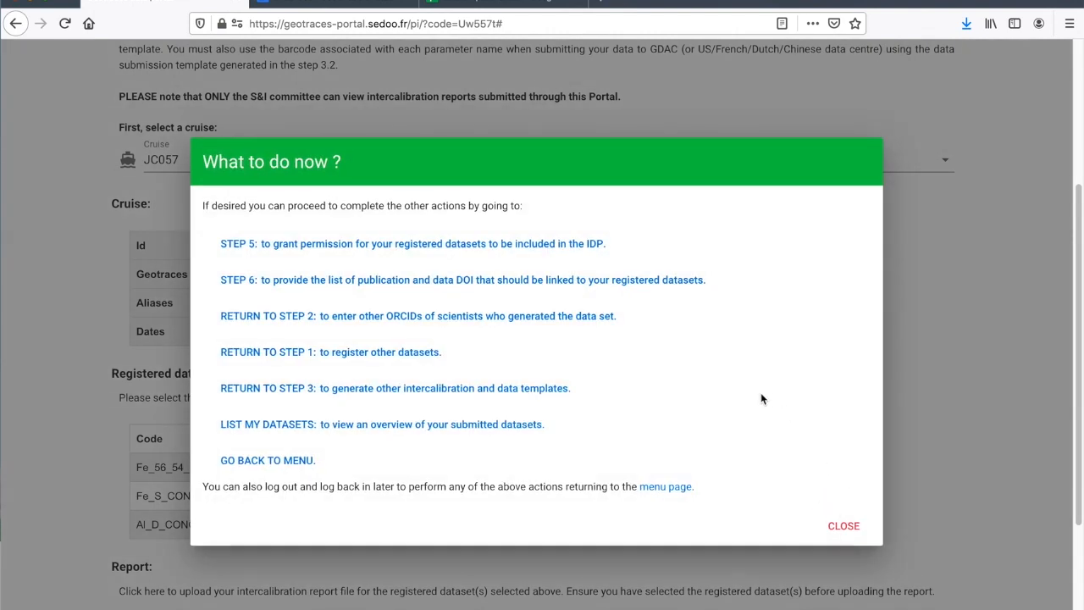
pyautogui.click(843, 525)
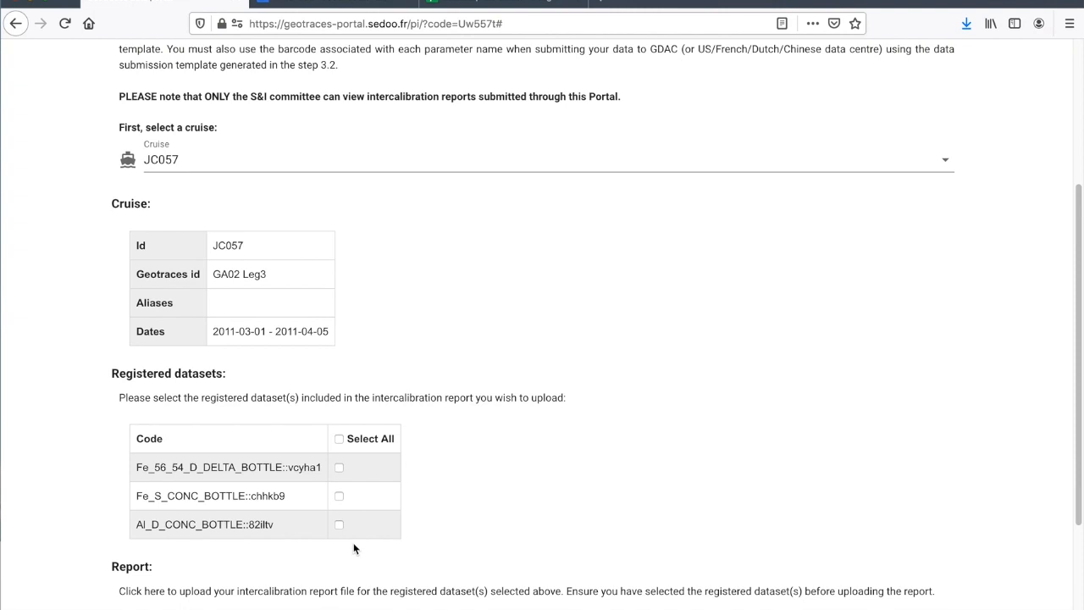
# Return to the portal's main menu and go to Step 5 for permission to use data in the IDP.
pyautogui.scroll(-3, 353, 548)
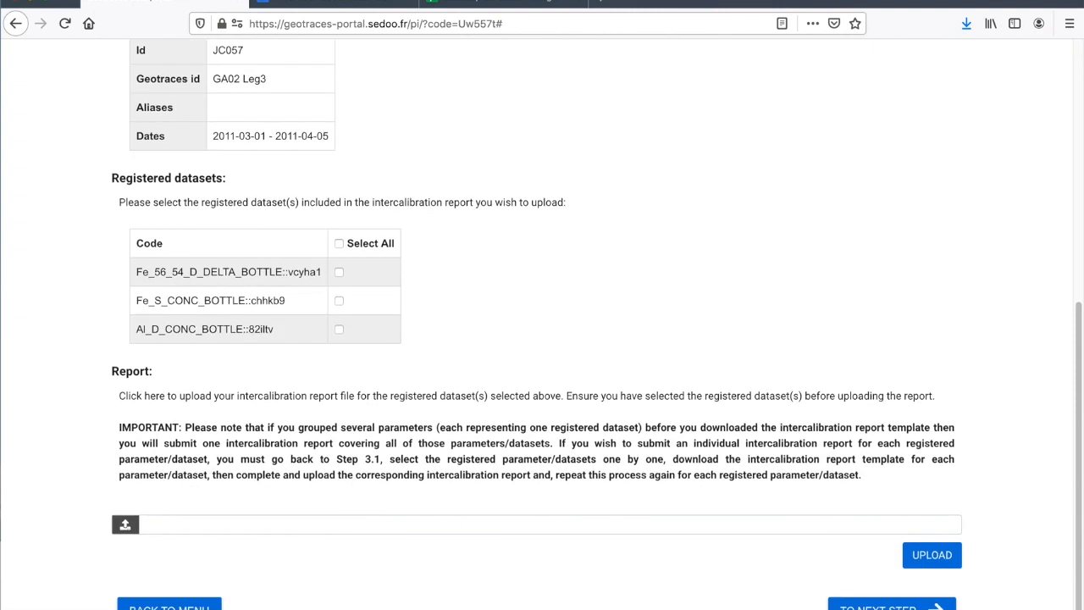
pyautogui.click(170, 604)
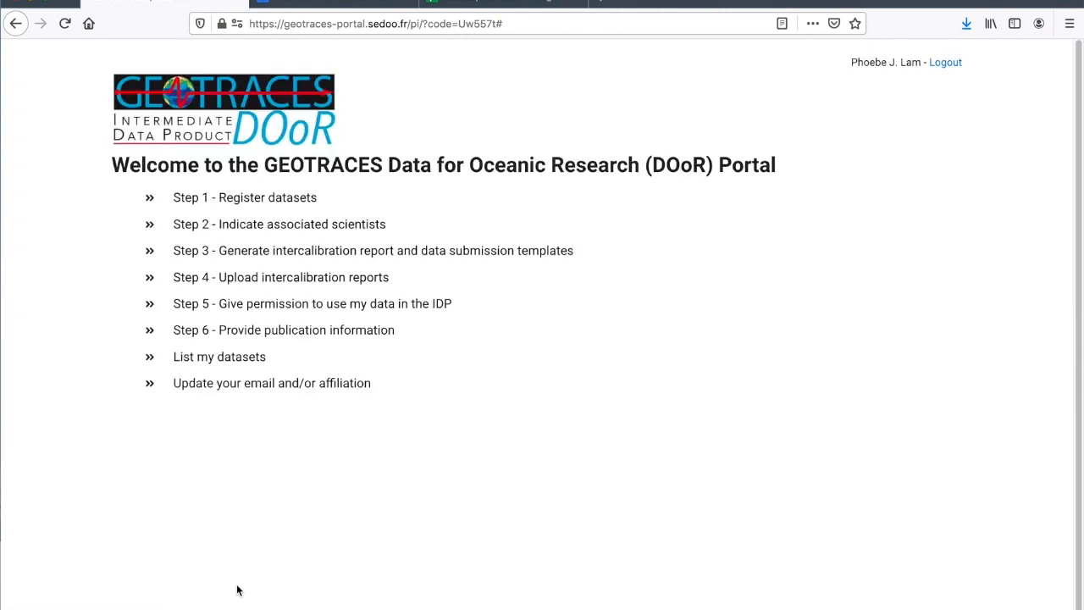
pyautogui.click(269, 307)
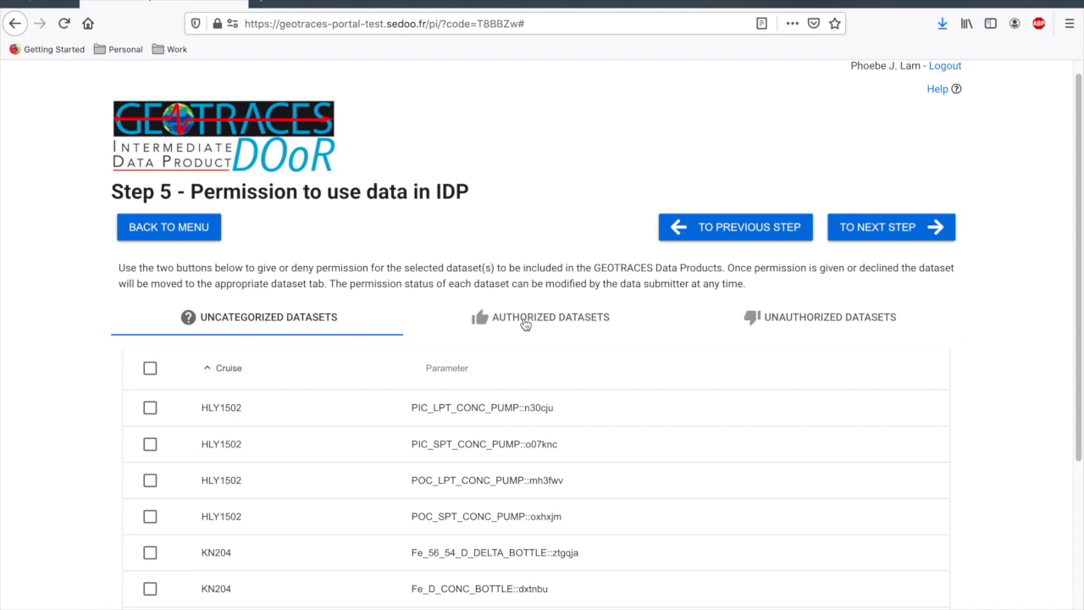
# Give permission for the KN204 datasets Fe_D_CONC_BOTTLE, Fe_D_CONC_FISH, Co_D_CONC_BOTTLE, Cd_D_CONC_BOTTLE and Cu_D_CONC_BOTTLE.
pyautogui.scroll(-5, 525, 324)
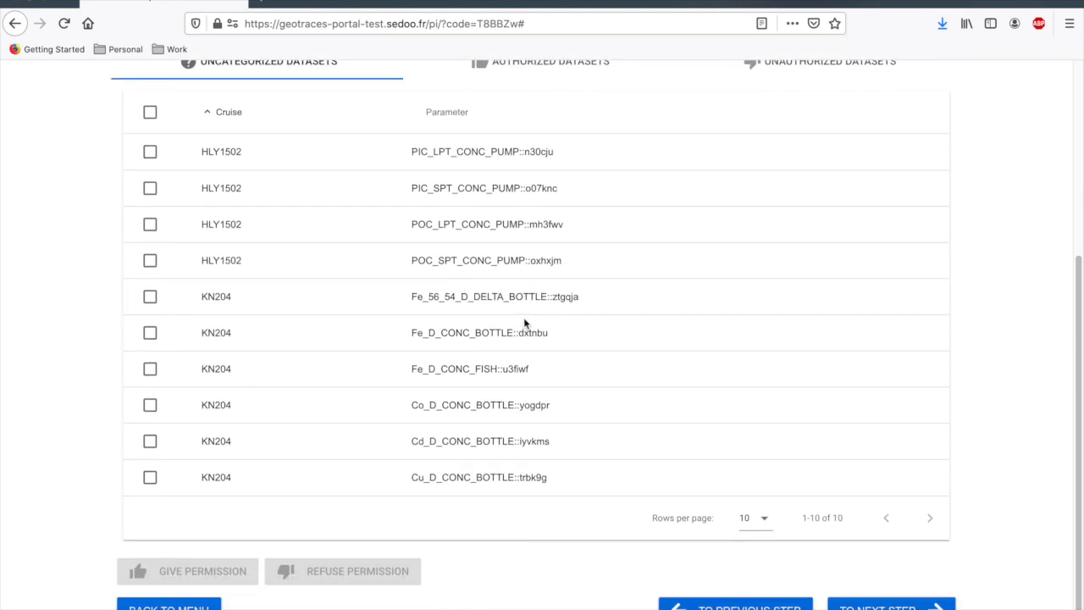
pyautogui.click(150, 334)
pyautogui.click(149, 370)
pyautogui.click(150, 406)
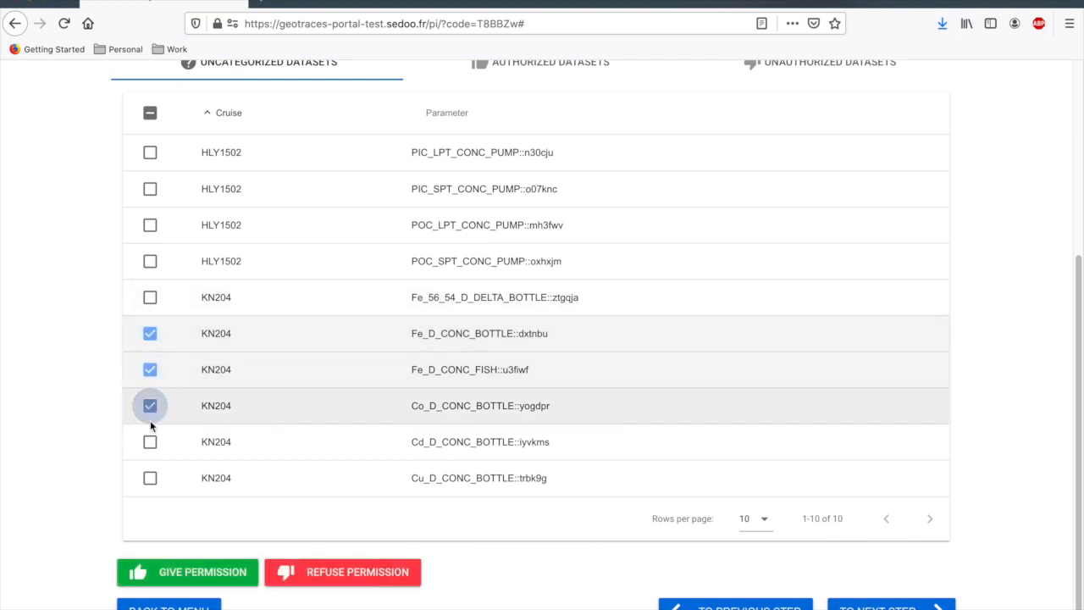
pyautogui.click(150, 441)
pyautogui.click(150, 478)
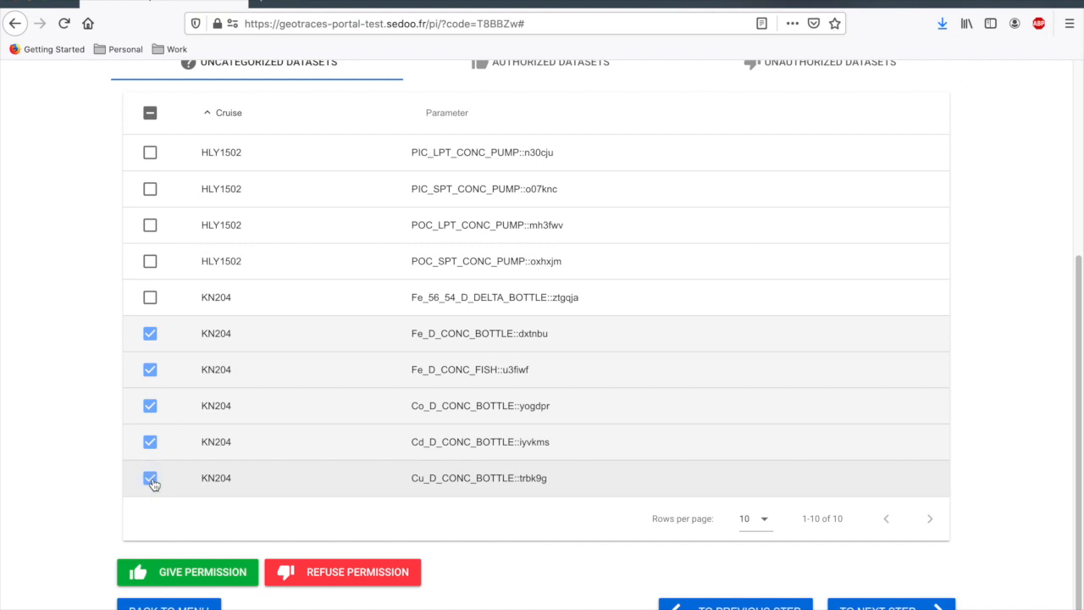
pyautogui.click(174, 573)
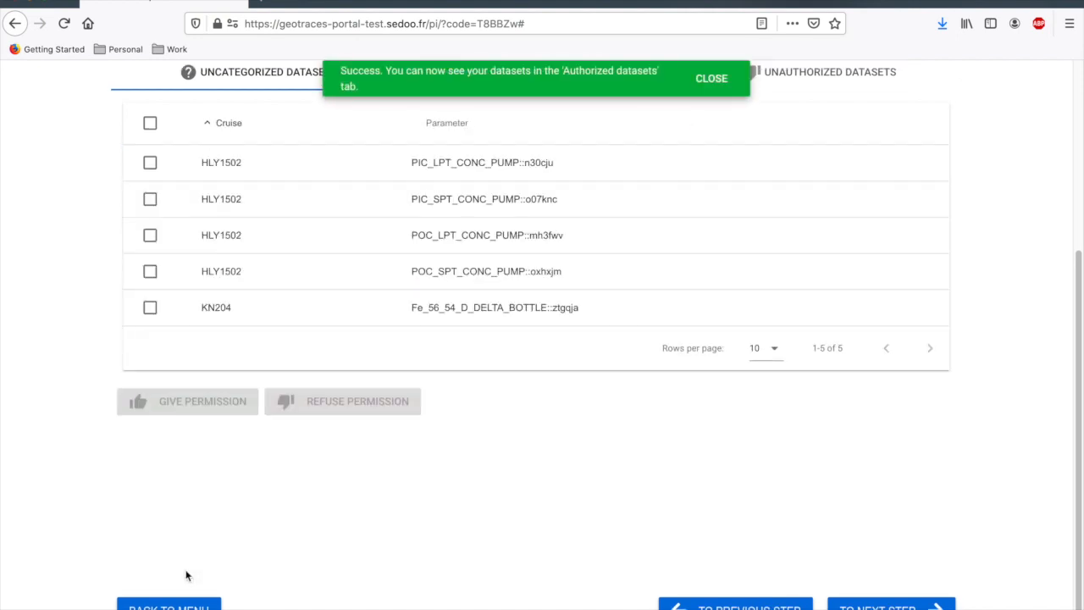
# Remove the authorization of Fe_D_CONC_FISH from the authorized KN204 datasets and view the list of unauthorized datasets.
pyautogui.scroll(3, 187, 576)
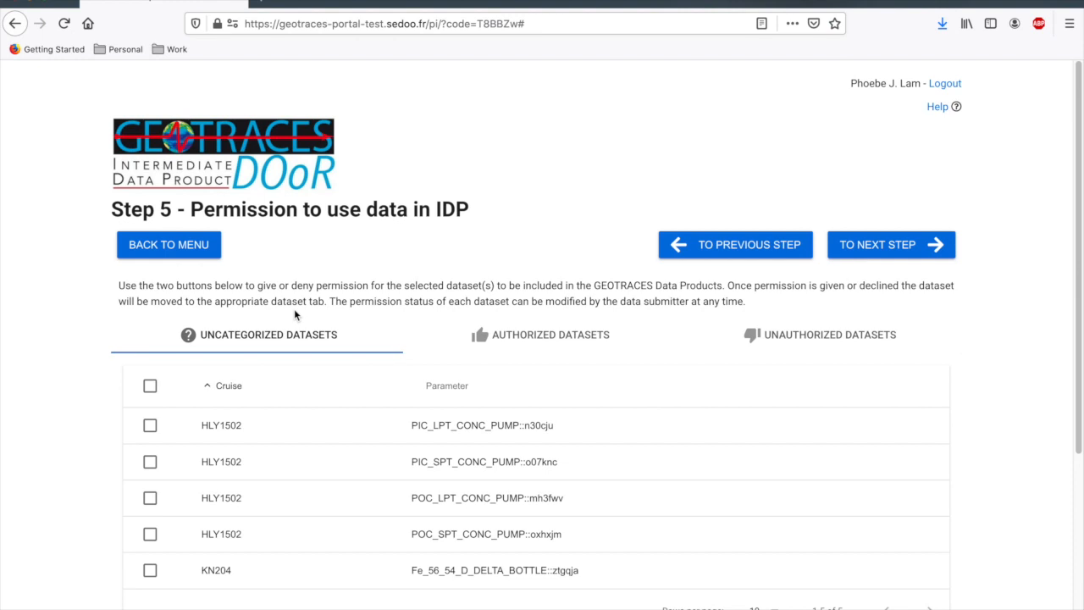
pyautogui.click(519, 335)
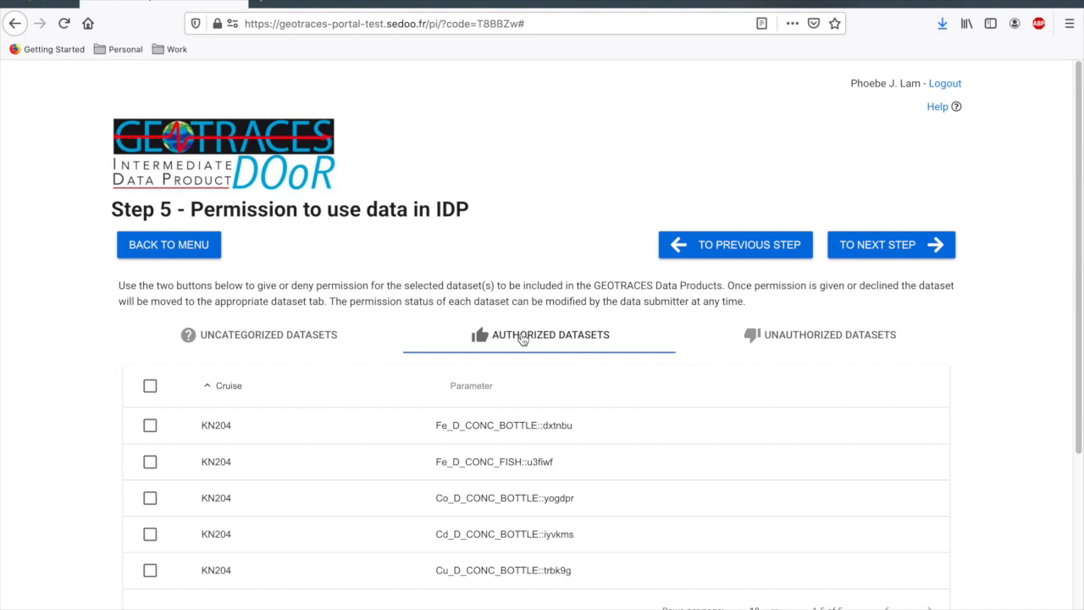
pyautogui.scroll(-1, 519, 337)
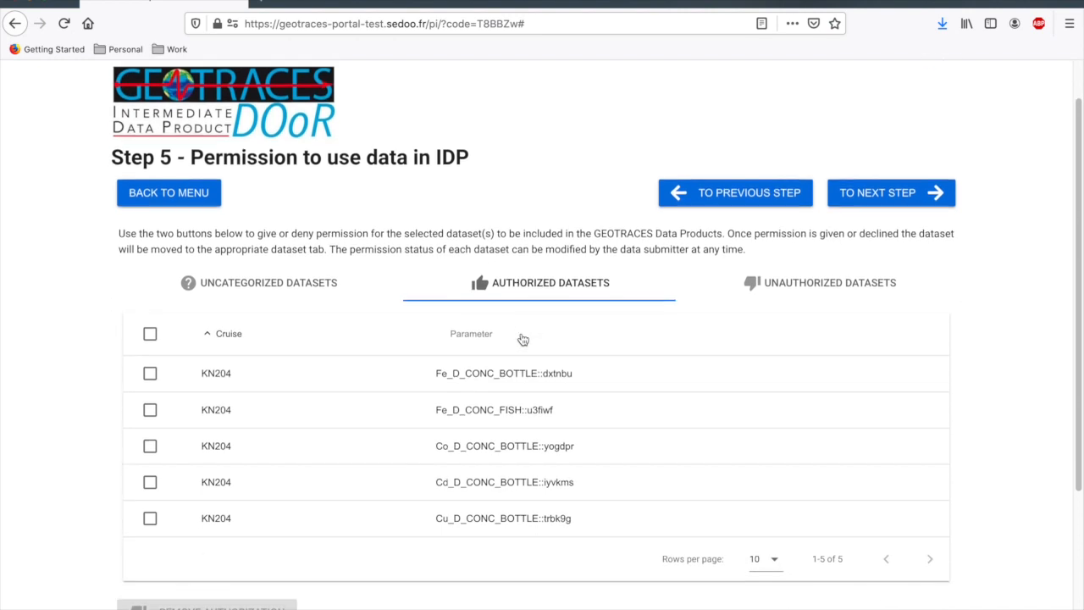
pyautogui.click(150, 408)
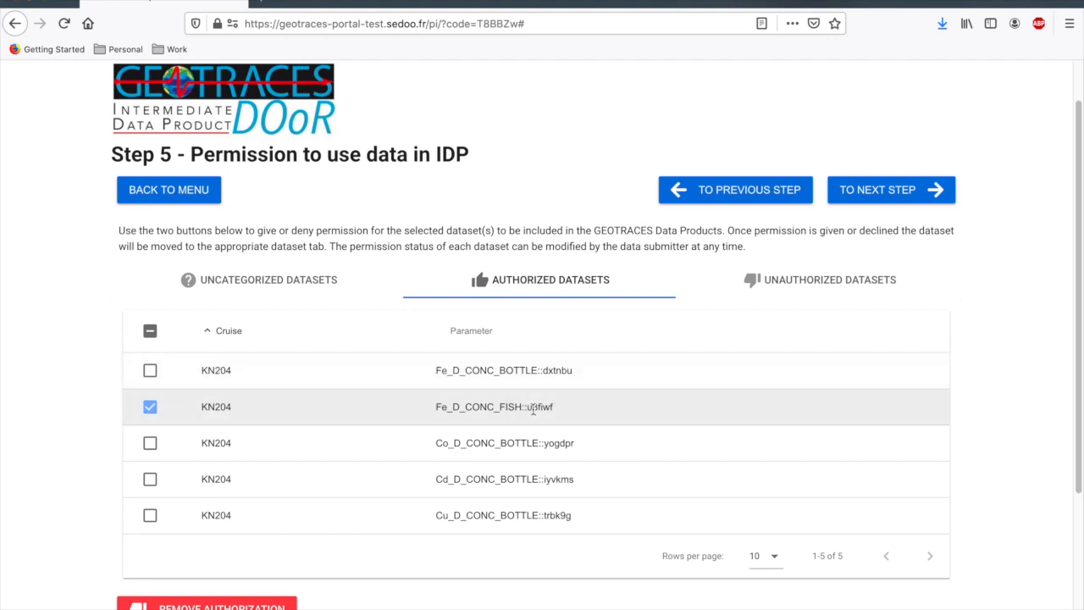
pyautogui.click(230, 601)
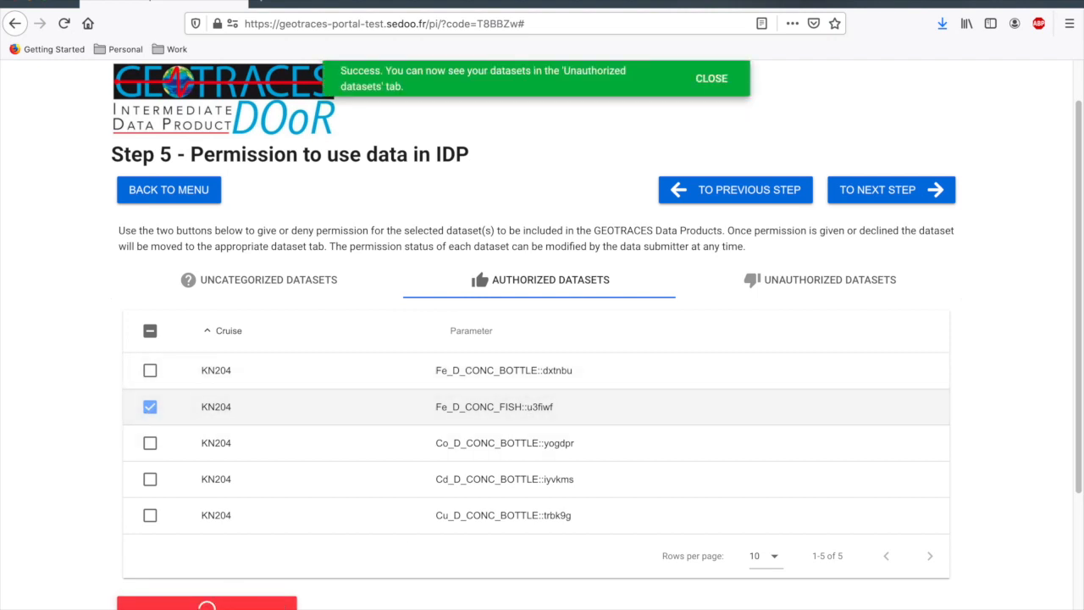
pyautogui.click(845, 284)
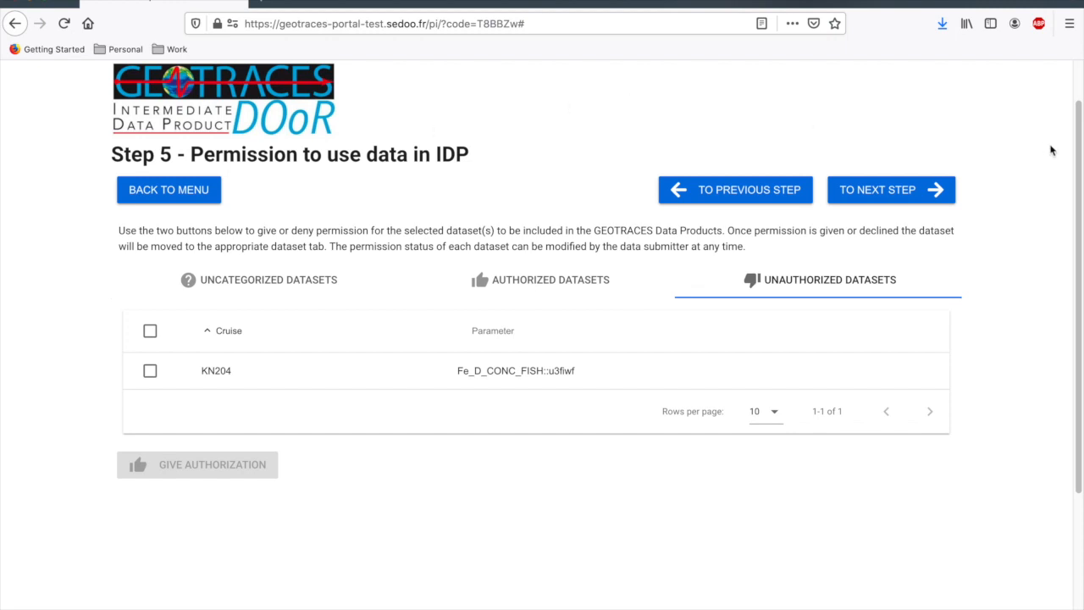
# Proceed to Step 6 and save 10.1029/2020JC016144 as the publication DOI of the KN204 Fe_D_CONC_BOTTLE dataset.
pyautogui.click(915, 190)
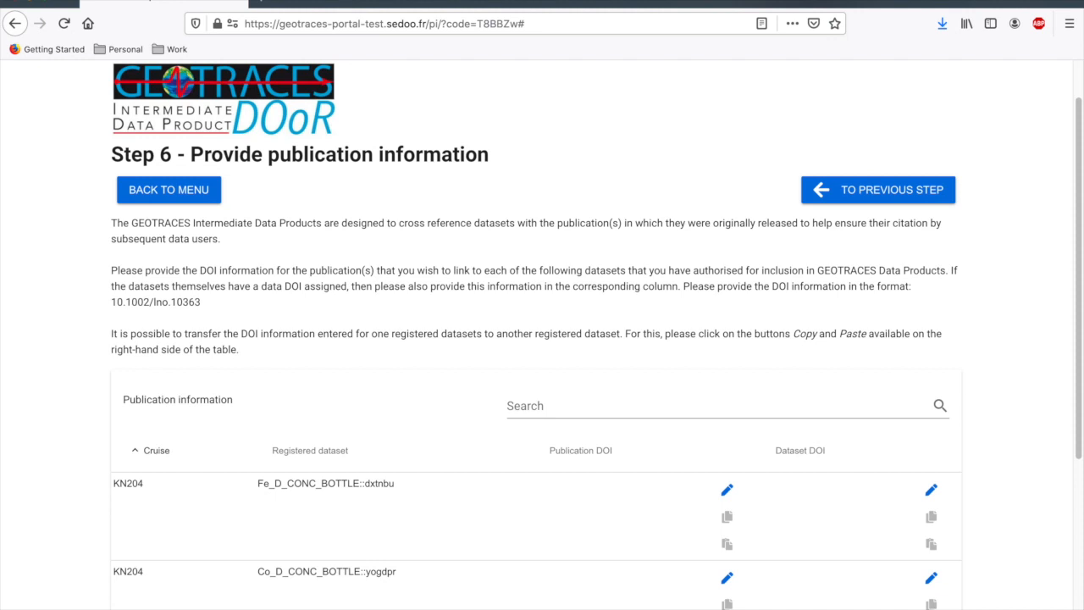
pyautogui.scroll(-5, 641, 540)
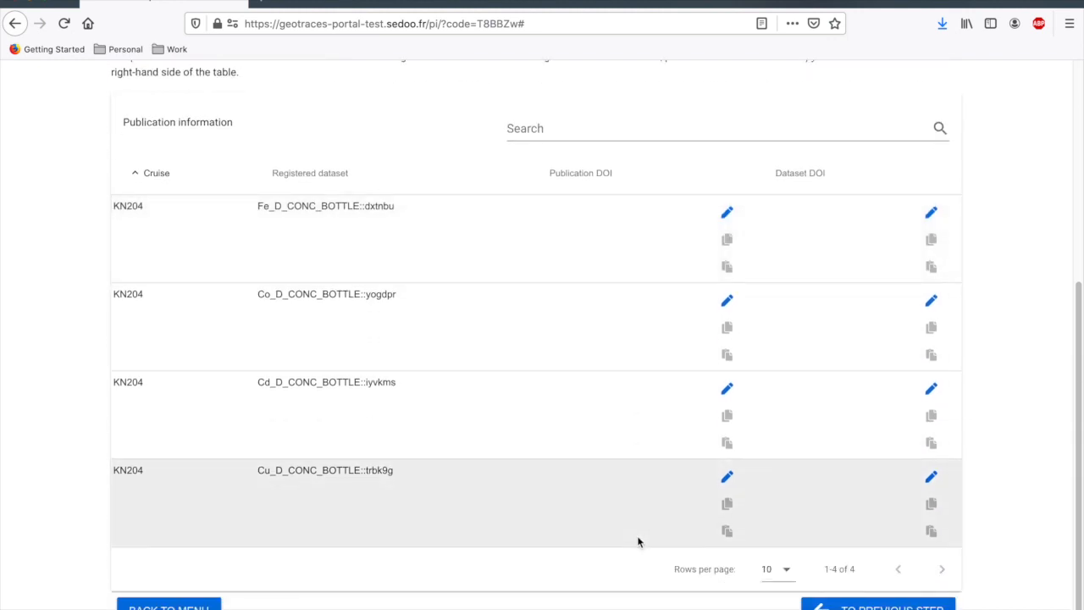
pyautogui.click(730, 213)
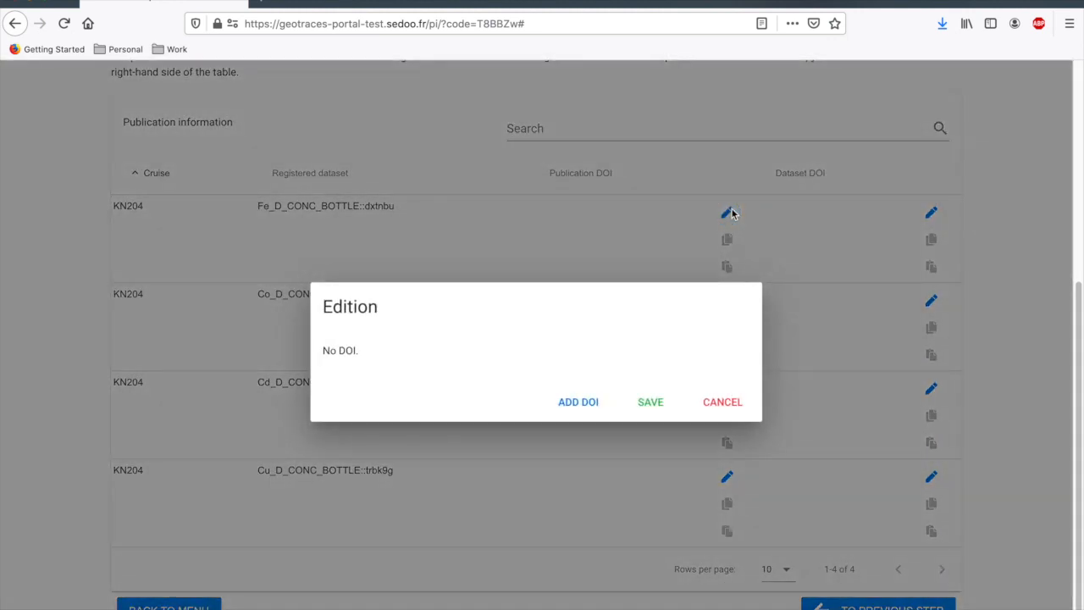
pyautogui.click(574, 404)
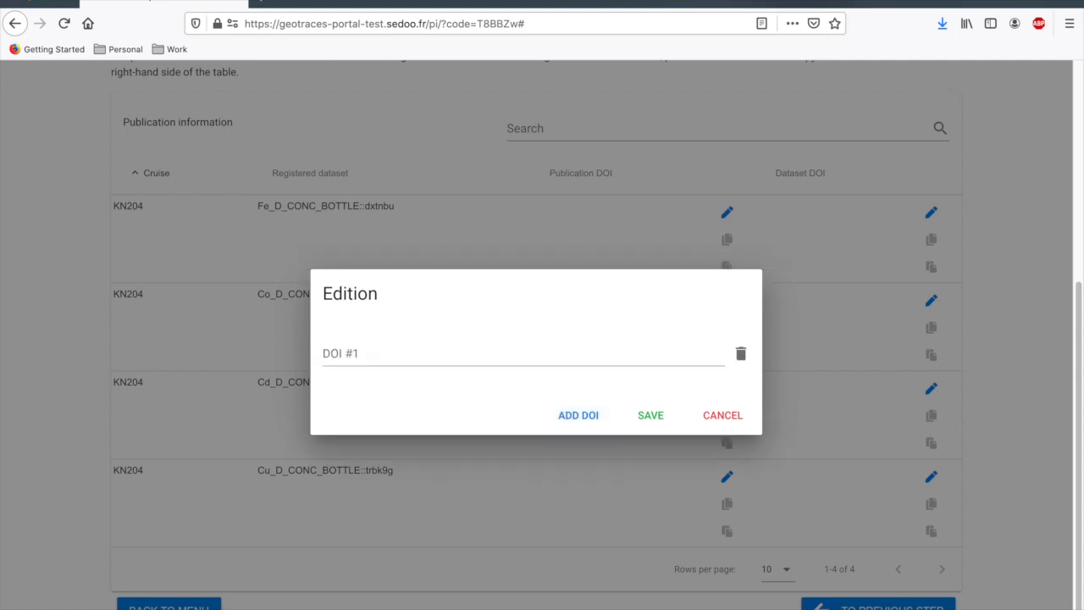
pyautogui.press('super+Tab')
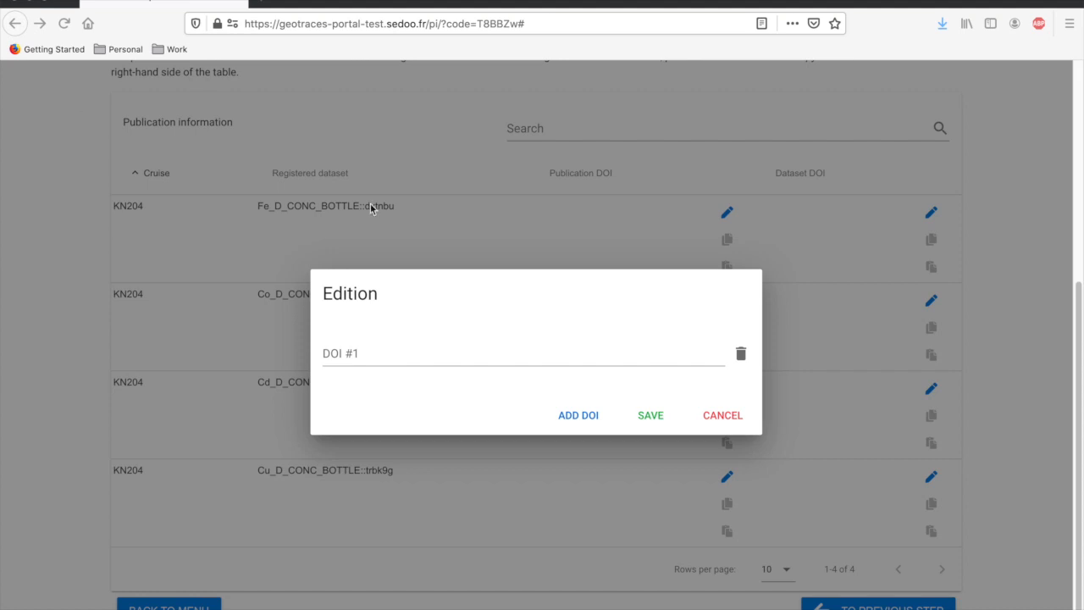
pyautogui.click(378, 354)
pyautogui.write('10.1029/2020JC016144')
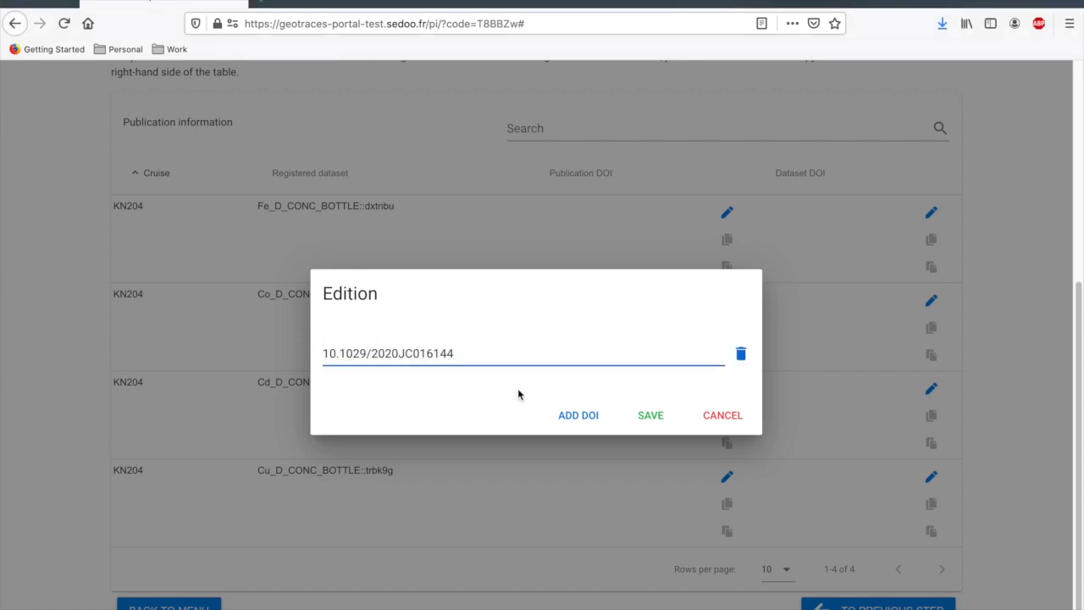
pyautogui.click(640, 417)
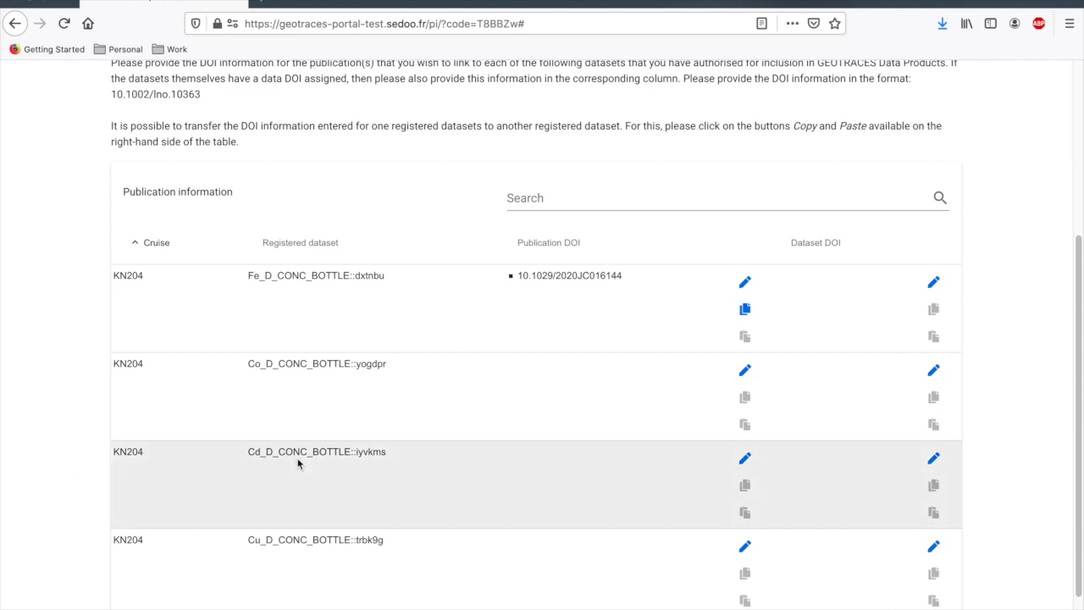
# Return to the main menu and open the dataset overview to review each dataset's report, permission, DOI and GDAC status and available actions.
pyautogui.scroll(-2, 301, 463)
pyautogui.click(182, 603)
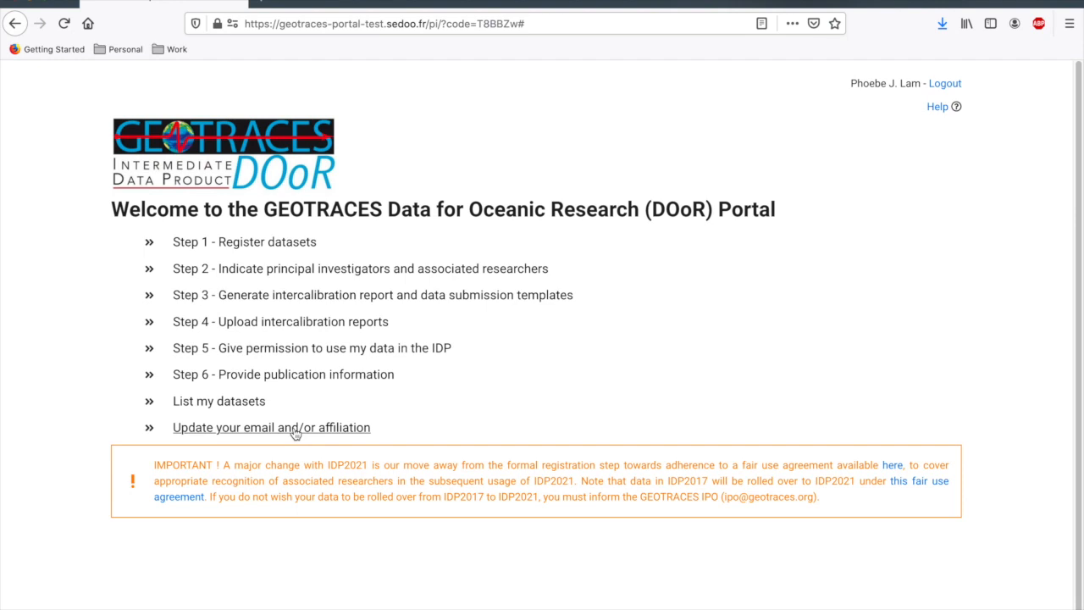
pyautogui.click(242, 403)
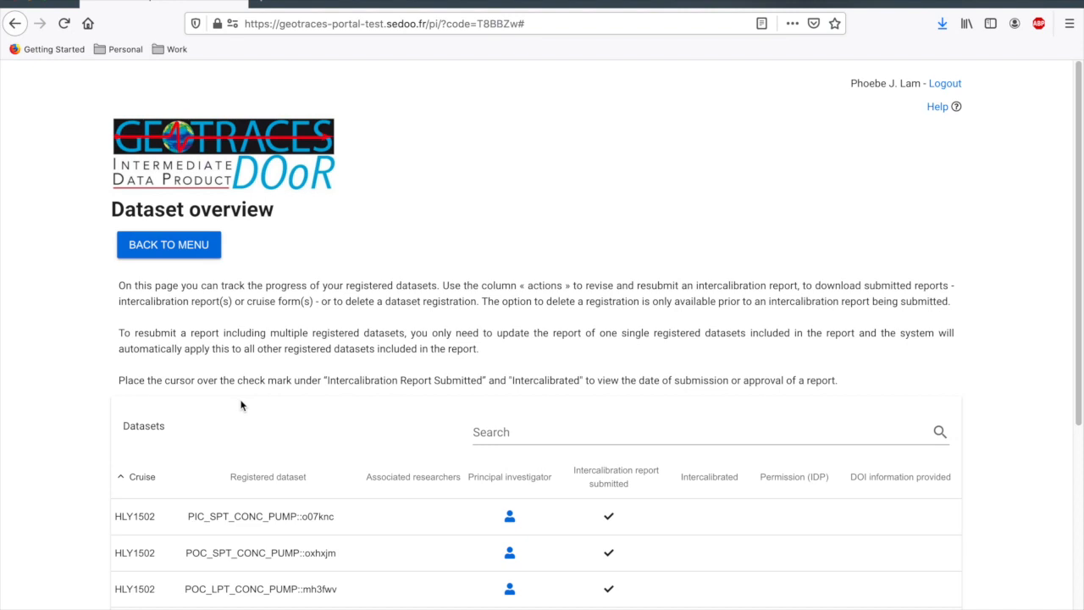
pyautogui.scroll(-3, 793, 286)
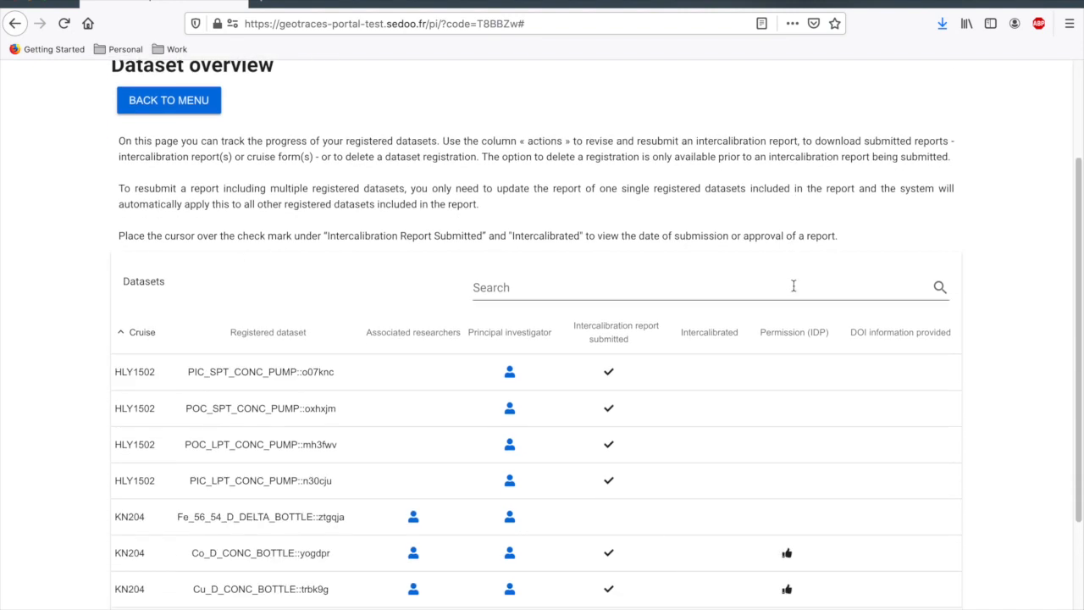
pyautogui.scroll(-2, 601, 380)
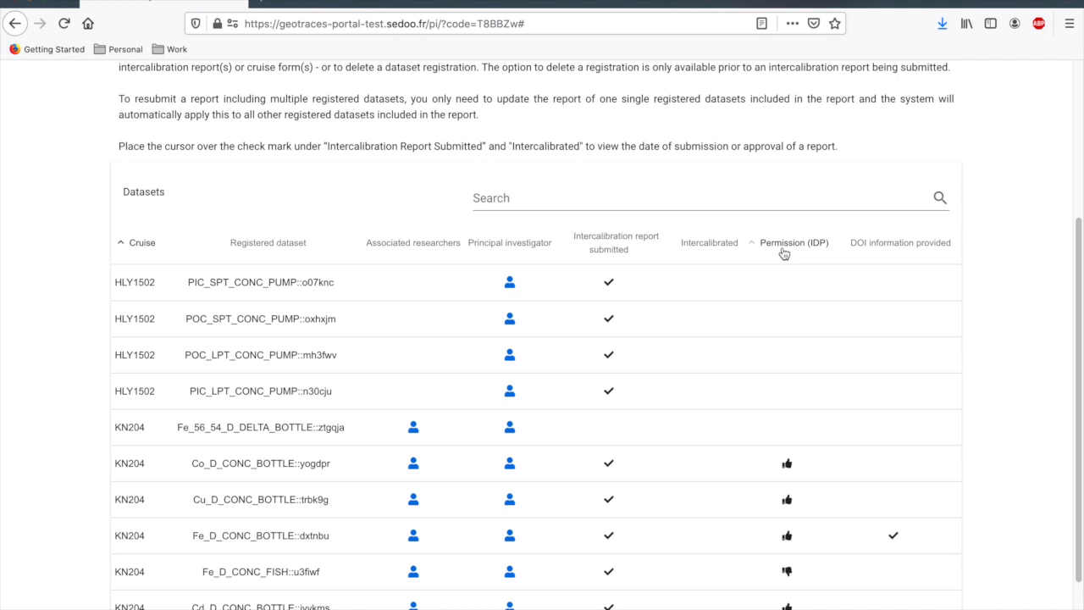
pyautogui.hscroll(3, 849, 314)
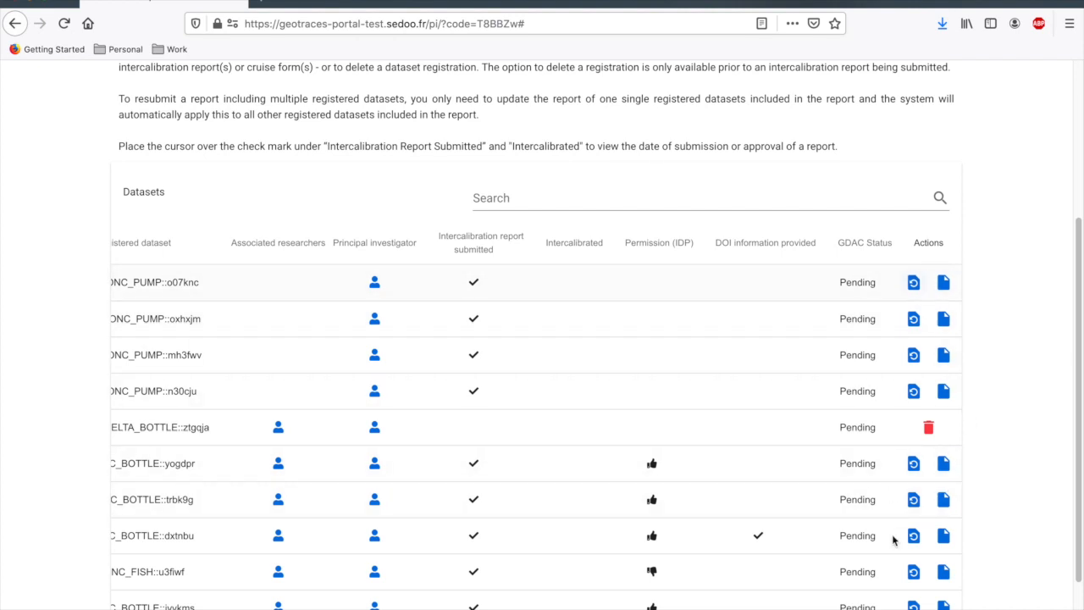
pyautogui.scroll(-2, 891, 534)
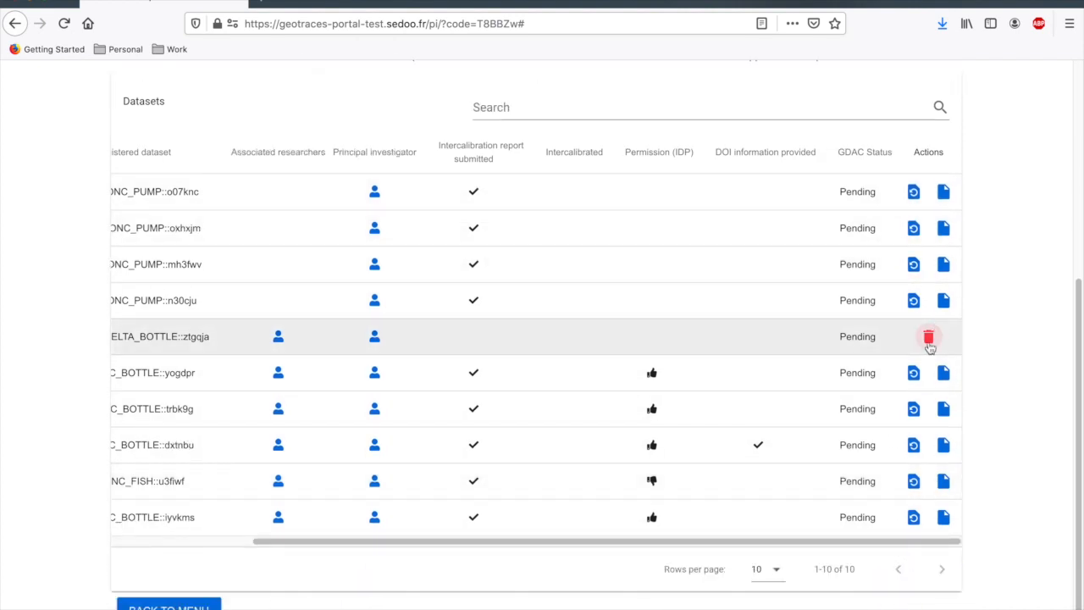
# Delete the registration of the KN204 Fe_56_54_D_DELTA_BOTTLE dataset from the dataset overview.
pyautogui.hscroll(-5, 929, 345)
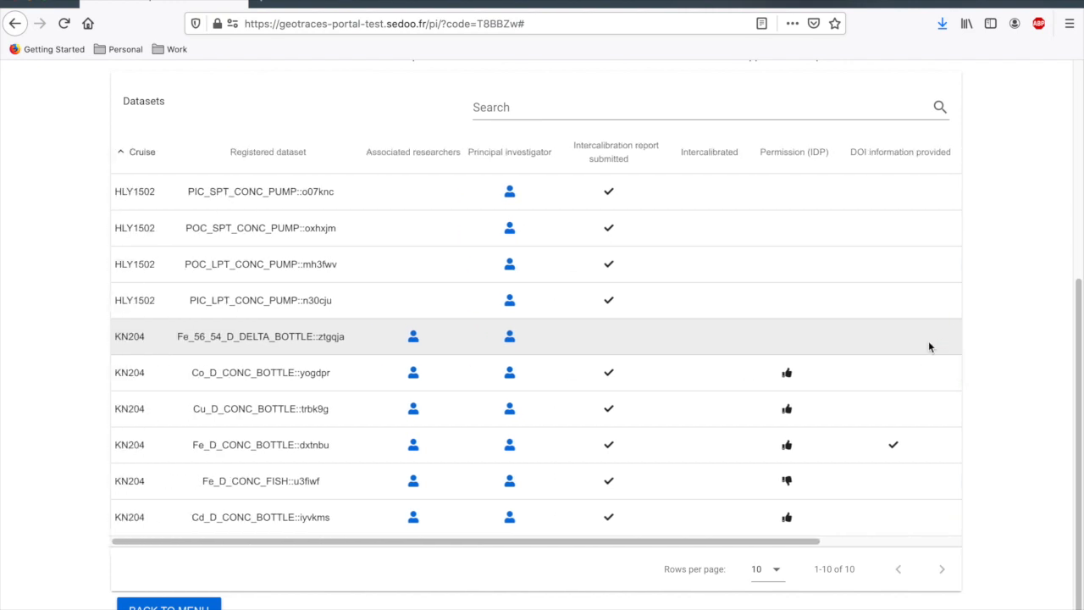
pyautogui.hscroll(5, 928, 340)
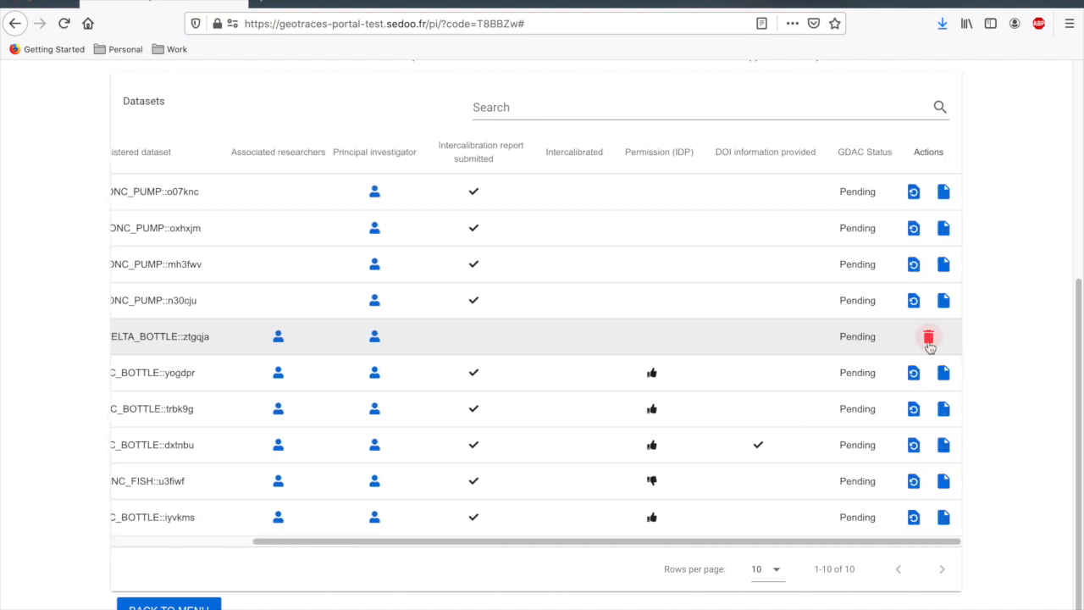
pyautogui.hscroll(-5, 929, 346)
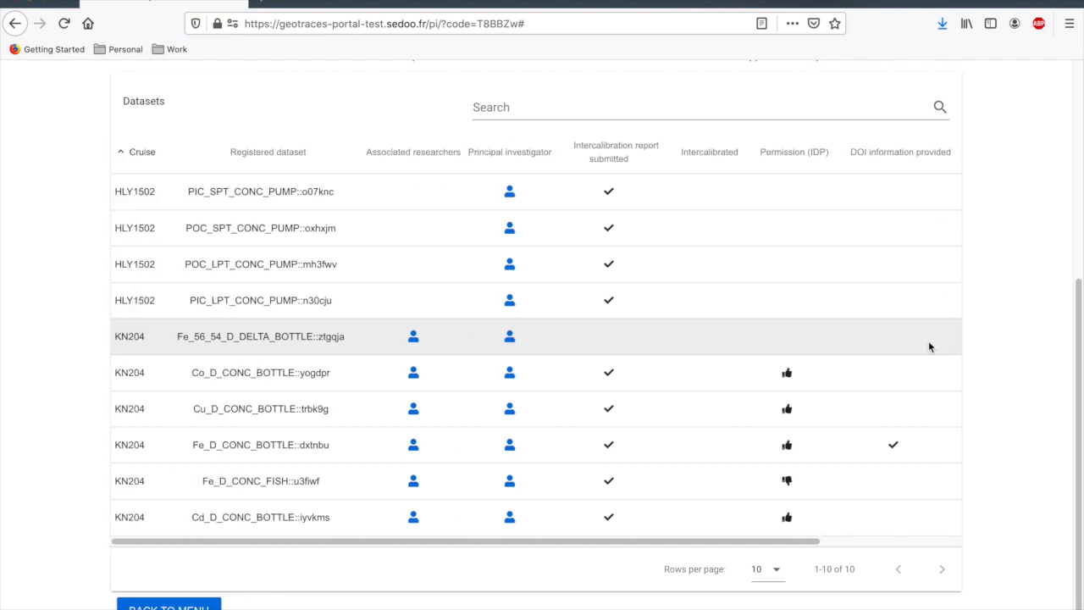
pyautogui.hscroll(5, 928, 340)
pyautogui.hscroll(-5, 928, 341)
pyautogui.hscroll(5, 722, 324)
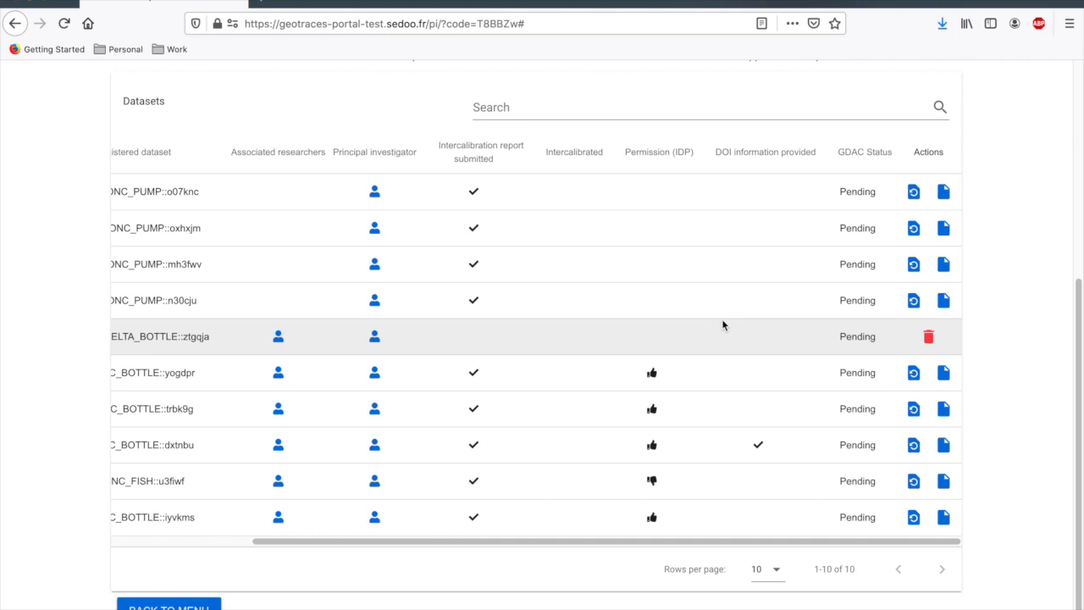
pyautogui.click(928, 338)
pyautogui.click(641, 403)
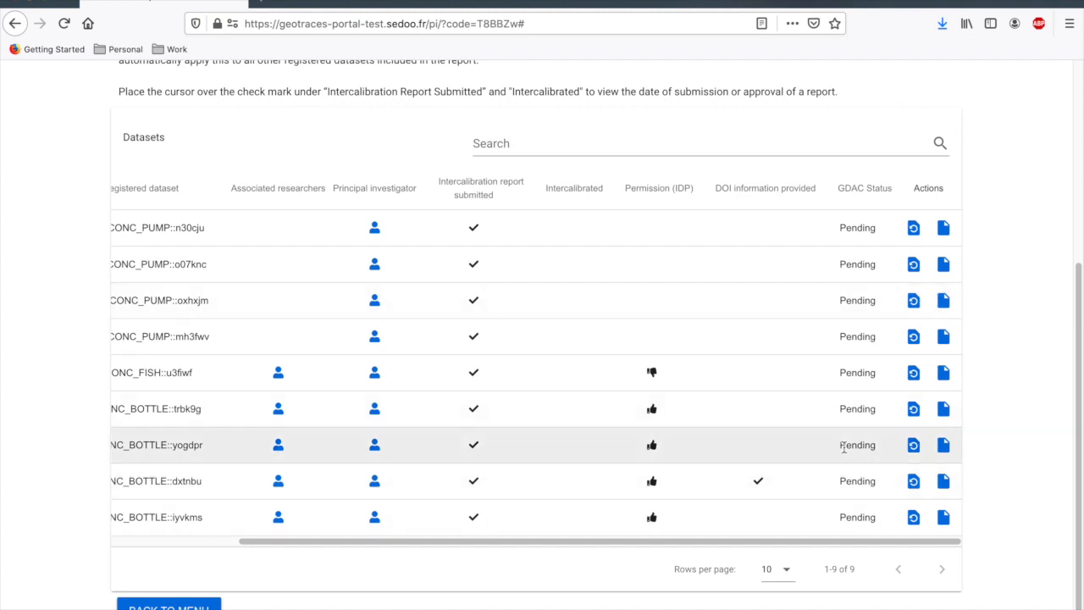
# View the option to upload a new intercalibration report version for KN204 Co_D_CONC_BOTTLE, dismiss it and return to the main menu.
pyautogui.click(913, 447)
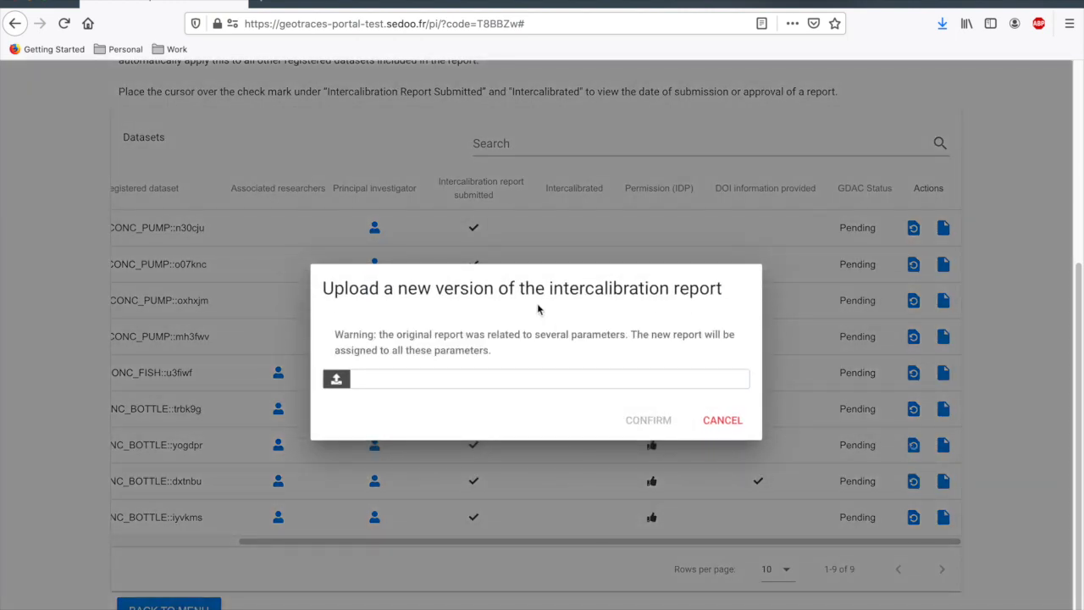
pyautogui.click(717, 422)
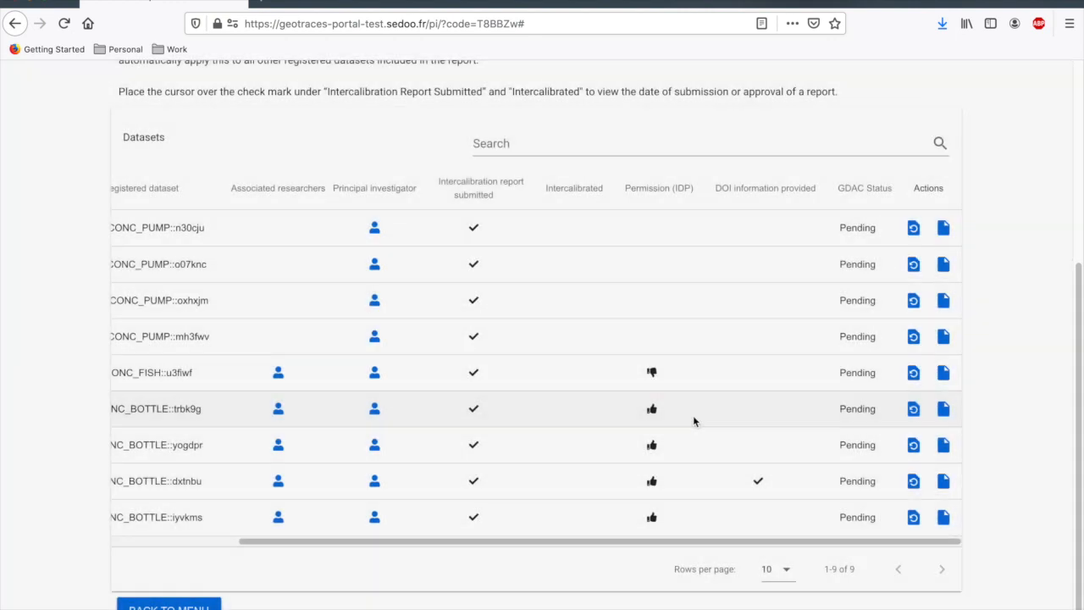
pyautogui.click(168, 606)
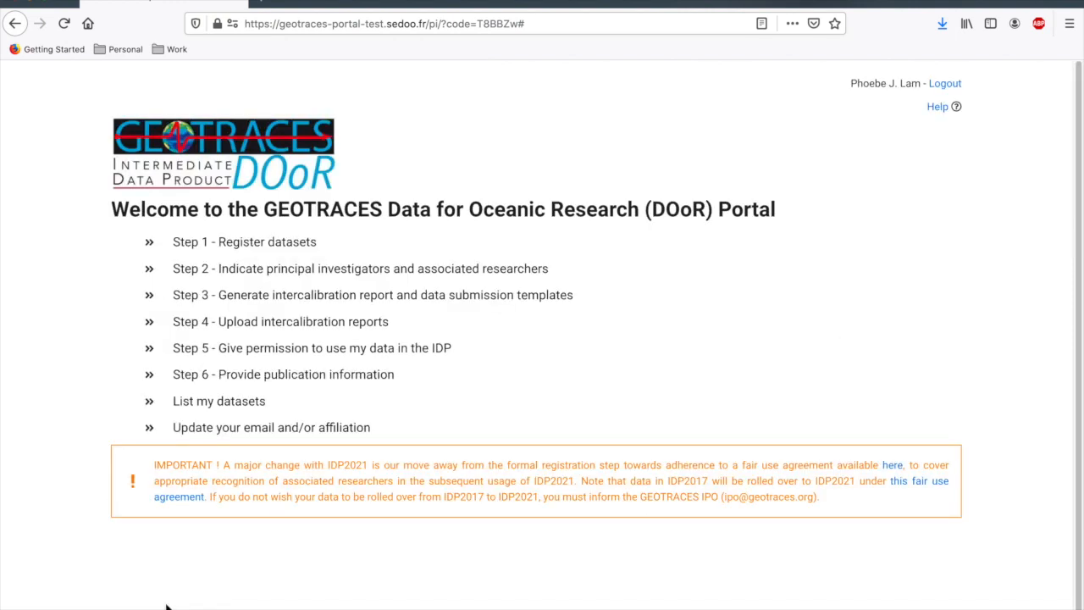